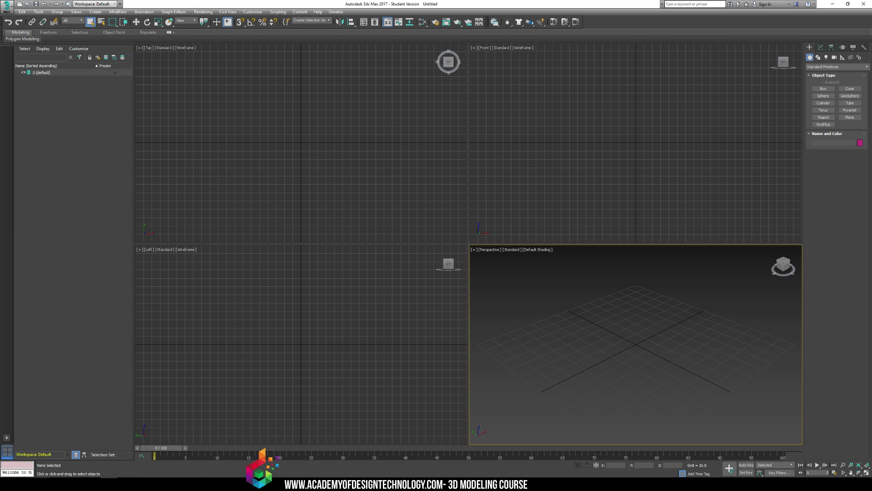
- Switch to the browser and run a Google image search for "barn reference"
mouse_move(70, 484)
click(98, 466)
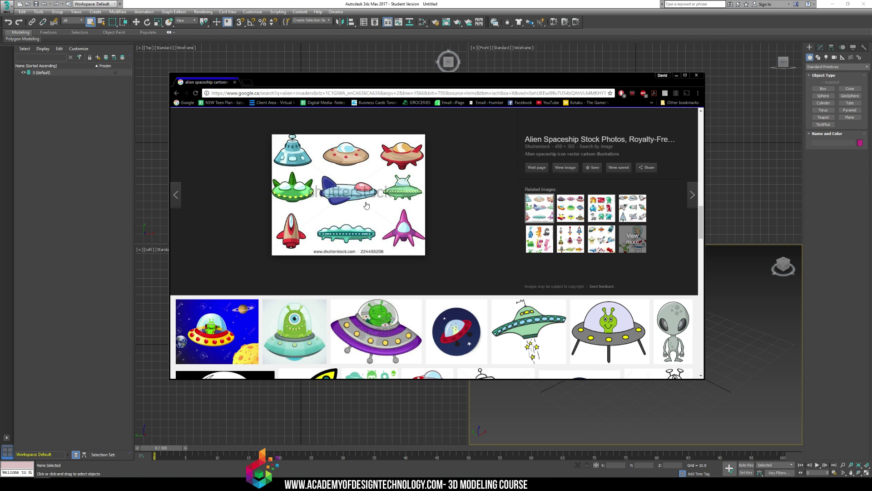
scroll(299, 138, down, 10)
scroll(299, 137, up, 10)
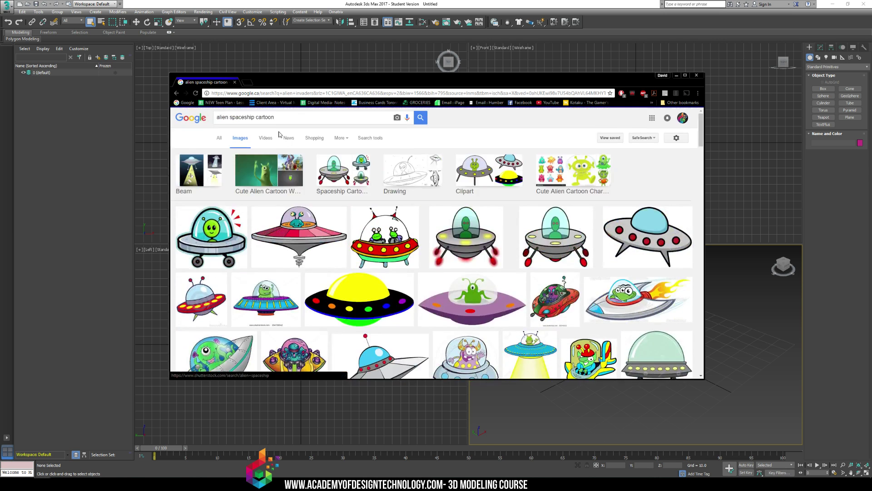
drag(283, 117, 191, 114)
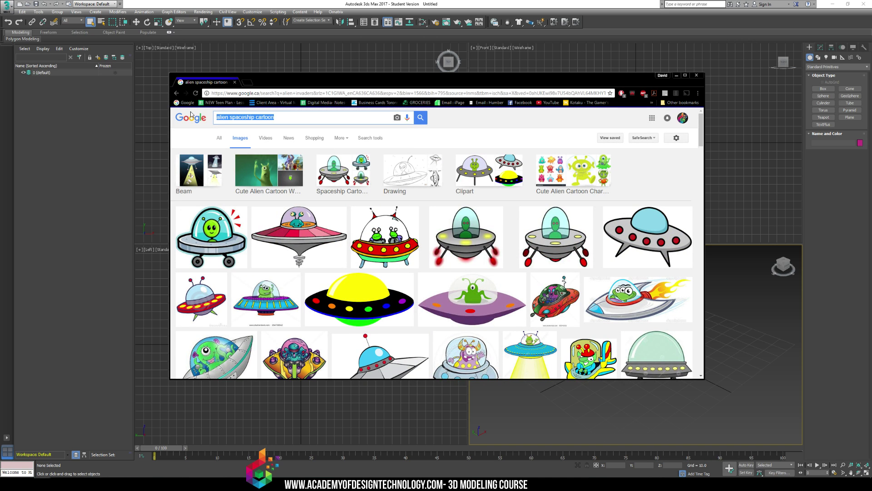
text(barn reference)
key(Return)
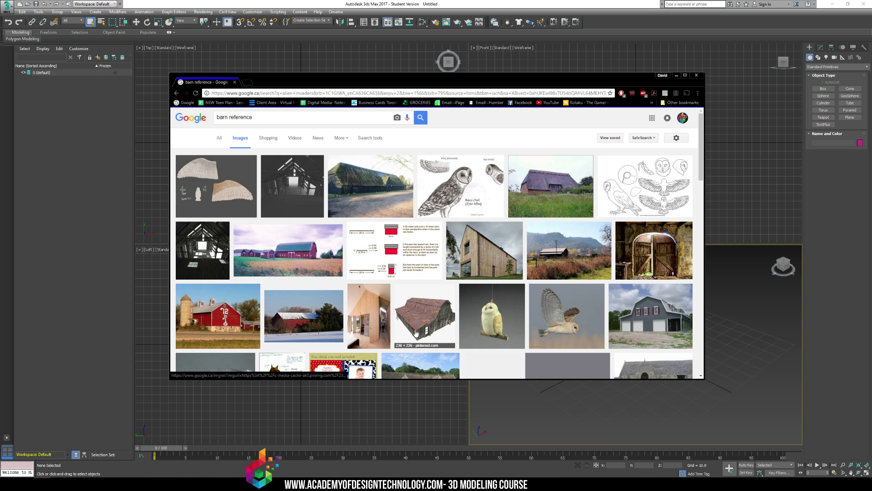
- Open the red barn and silo photo at full size and move the browser window off the modelling screen
click(249, 324)
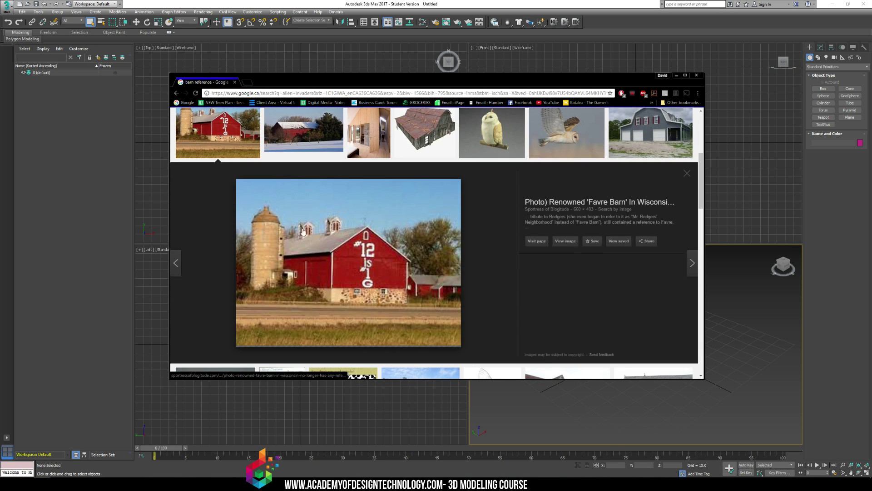
click(566, 241)
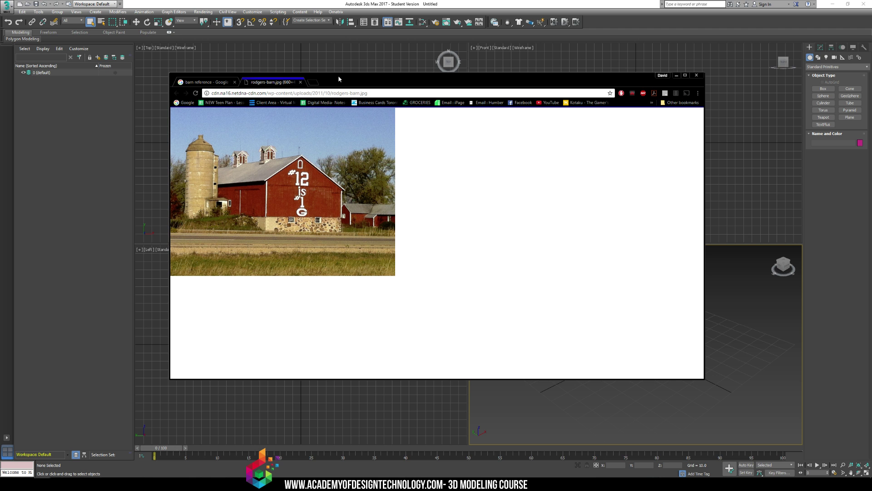
drag(340, 81, 249, 148)
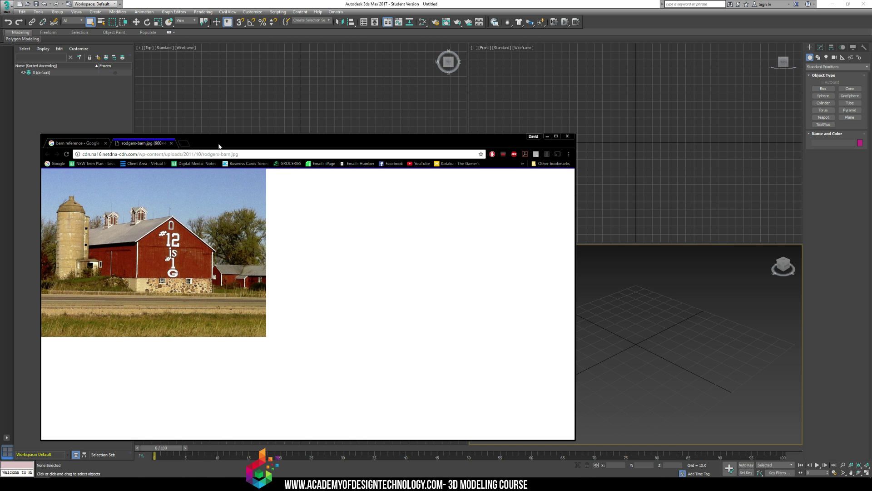
drag(219, 146, 871, 96)
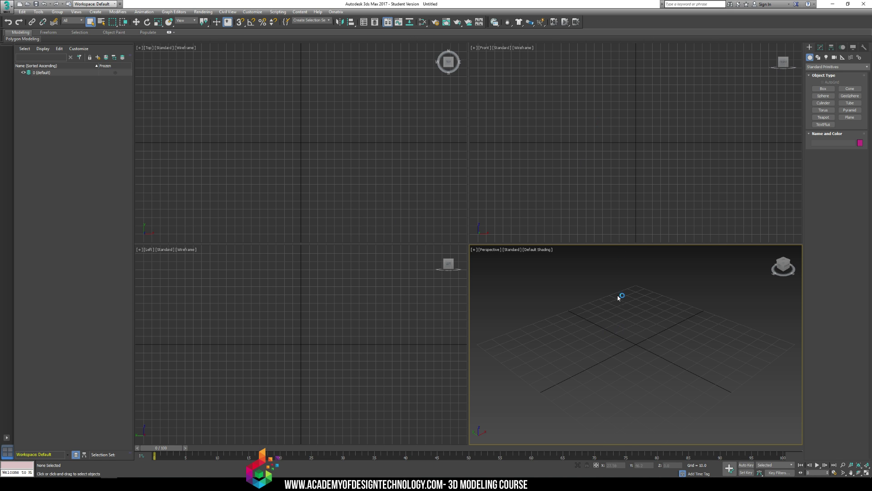
- Draw a box about 86 long, 52 wide and 58 high at the centre of the perspective grid
click(822, 89)
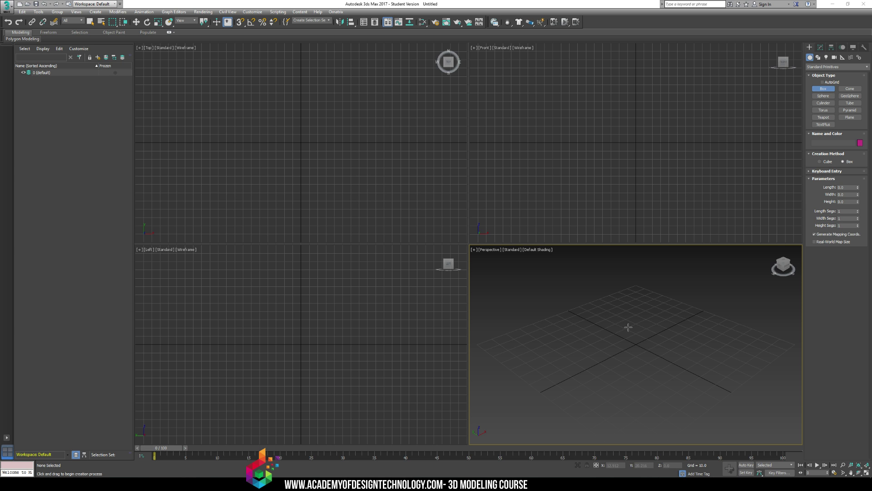
drag(614, 310, 651, 394)
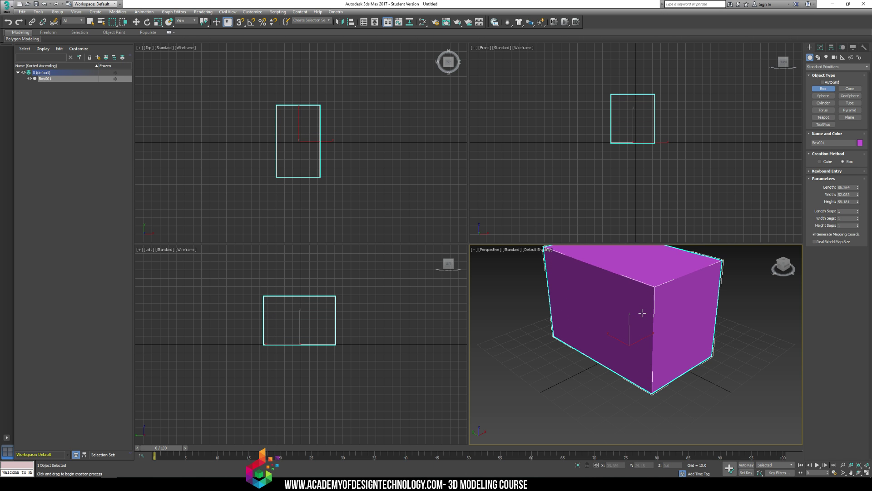
alt+middle_drag(642, 313, 590, 309)
middle_drag(503, 342, 536, 347)
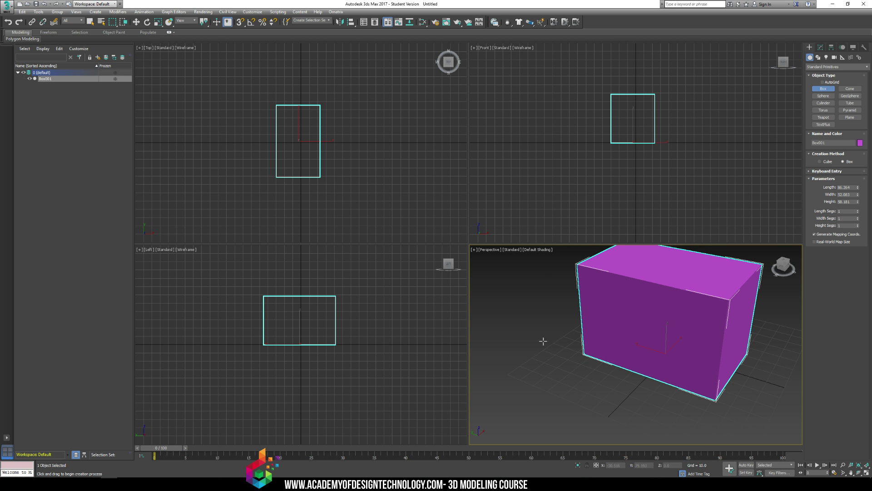
- Draw a second, taller box about 45 long, 35 wide and 73 high beside the first and activate scaling
drag(543, 341, 561, 395)
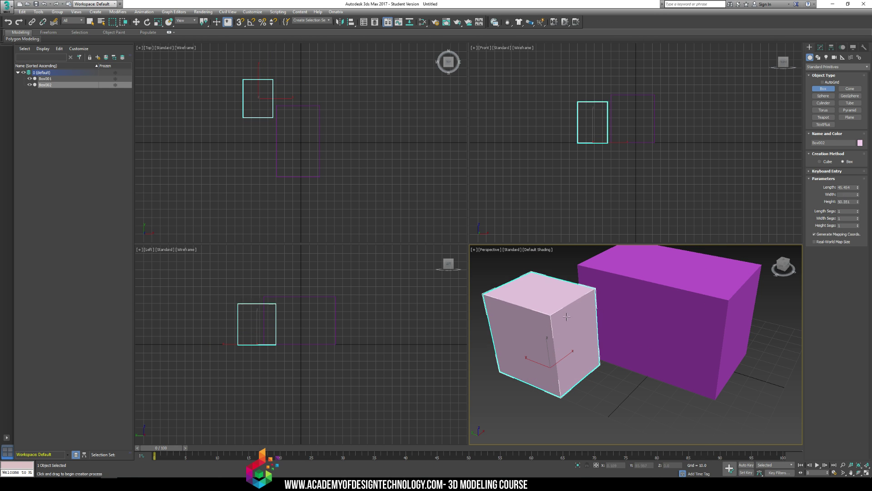
click(562, 286)
right_click(522, 224)
key(r)
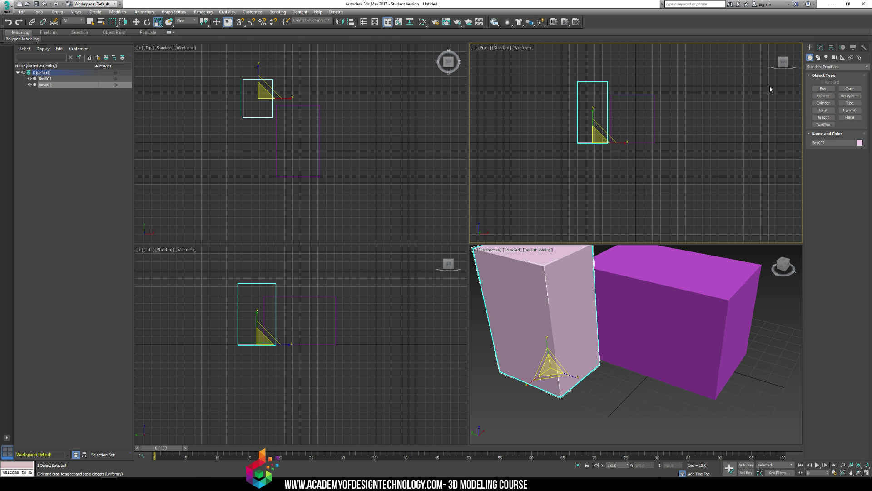
- Set the tall box's length and width to 45
click(820, 47)
double_click(846, 146)
text(45.454)
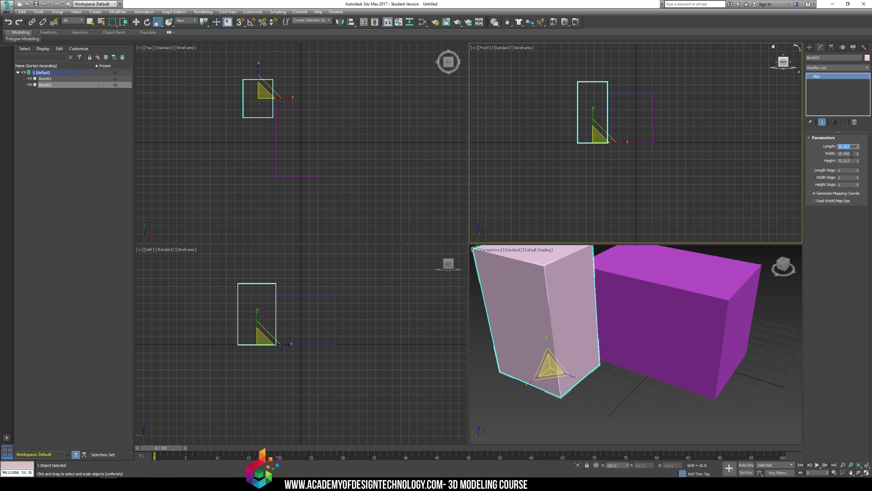
key(Tab)
text(45)
key(Return)
scroll(622, 307, down, 5)
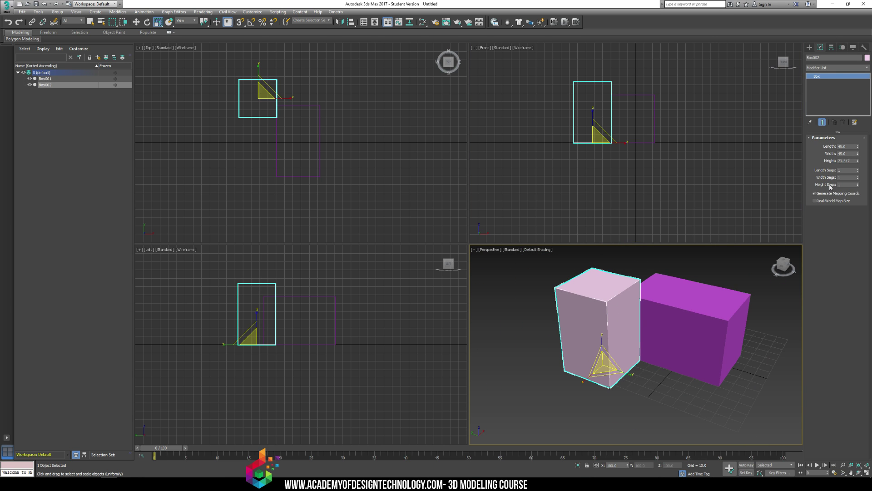
- Set the tall box's length and width to 35 for a slimmer square base
double_click(846, 146)
text(35)
key(Return)
key(Tab)
text(35)
key(Return)
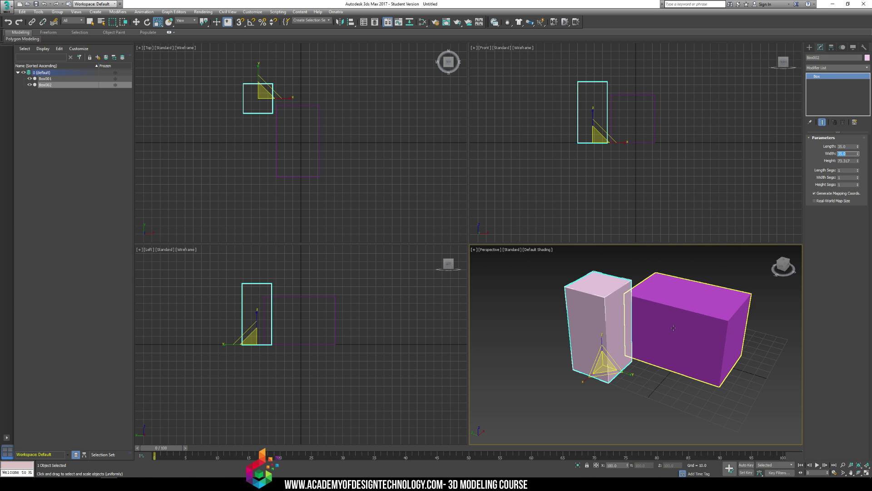
middle_drag(666, 346, 637, 342)
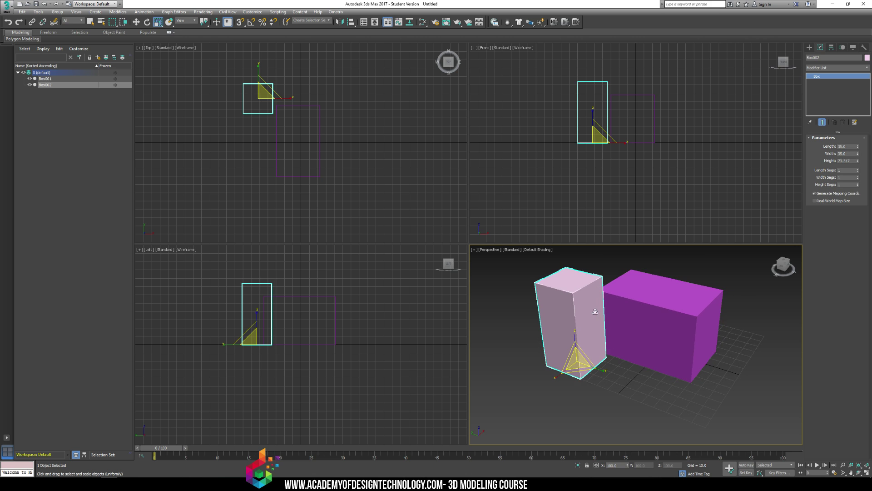
- Stretch the purple box's length parameter to about 122
click(651, 319)
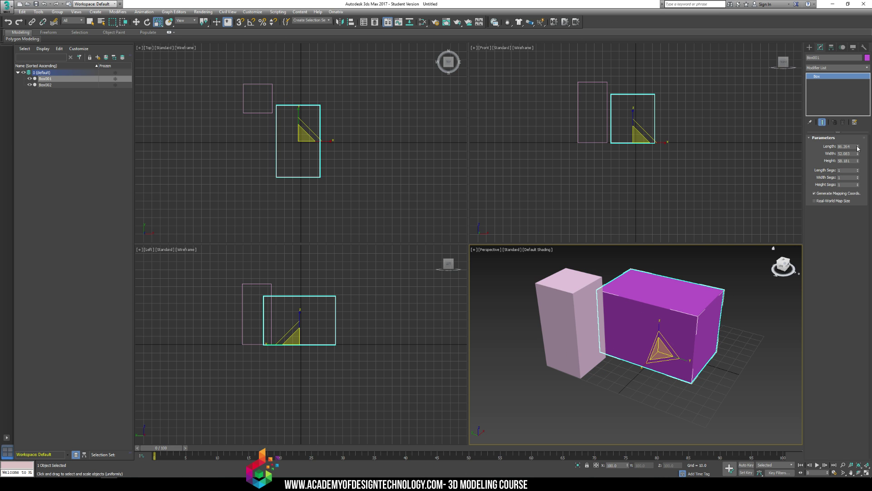
drag(858, 162, 855, 131)
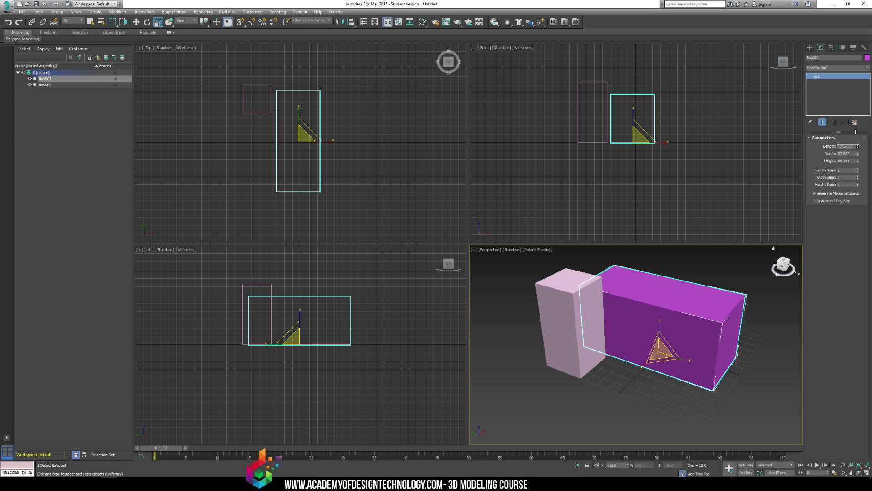
alt+middle_drag(668, 327, 635, 323)
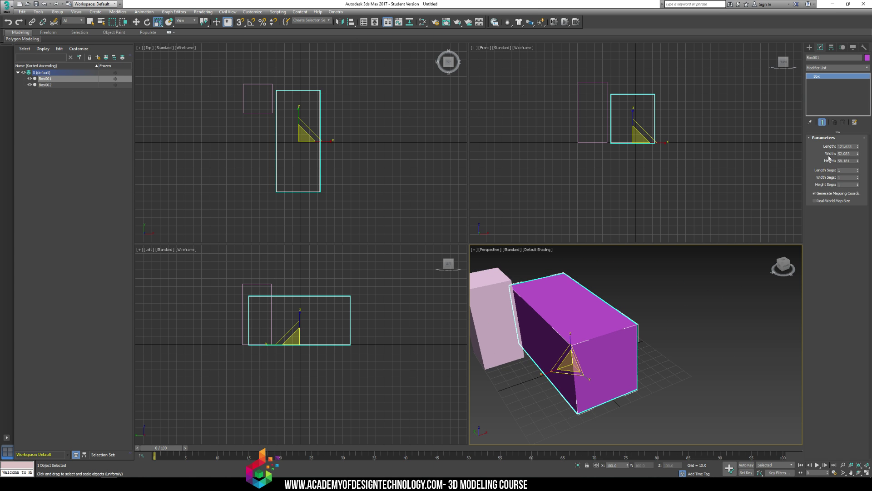
alt+middle_drag(566, 320, 642, 335)
click(533, 322)
alt+middle_drag(534, 322, 591, 338)
click(590, 339)
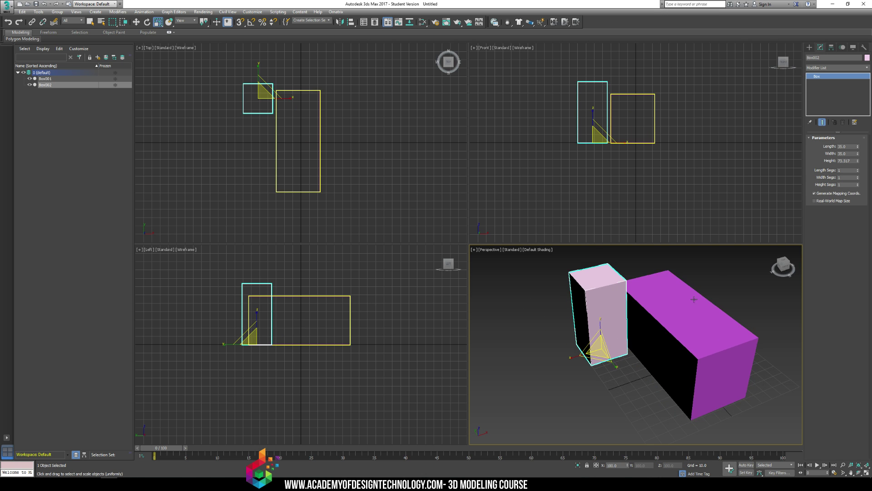
alt+middle_drag(694, 299, 654, 320)
click(655, 321)
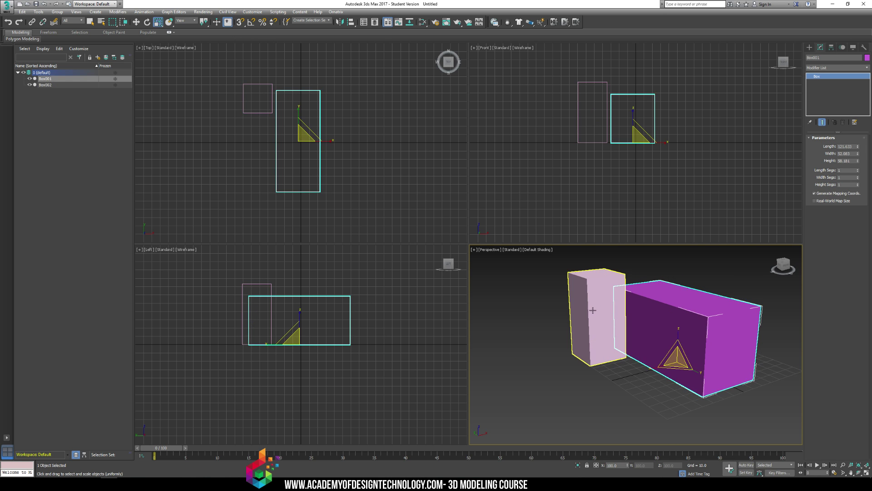
- Rename the tall pink box as Silo
click(588, 311)
double_click(826, 58)
text(S)
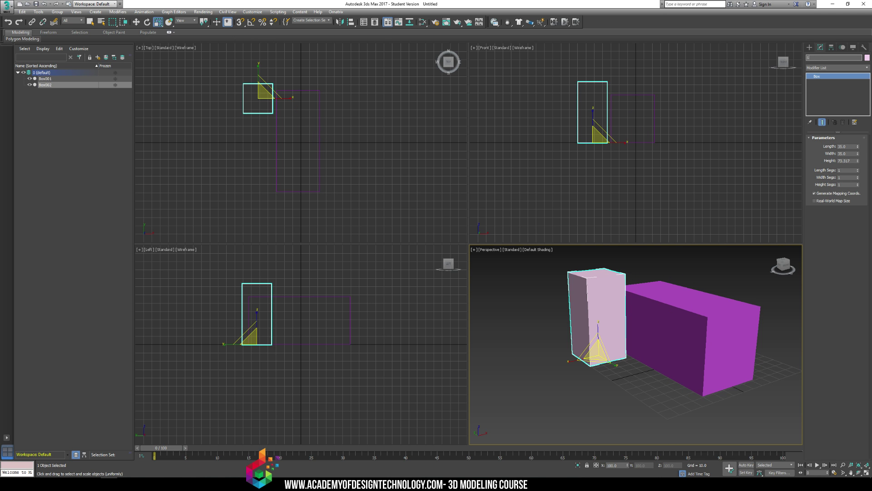
text(ilo)
key(Return)
- Rename the long purple box as Barn
click(672, 316)
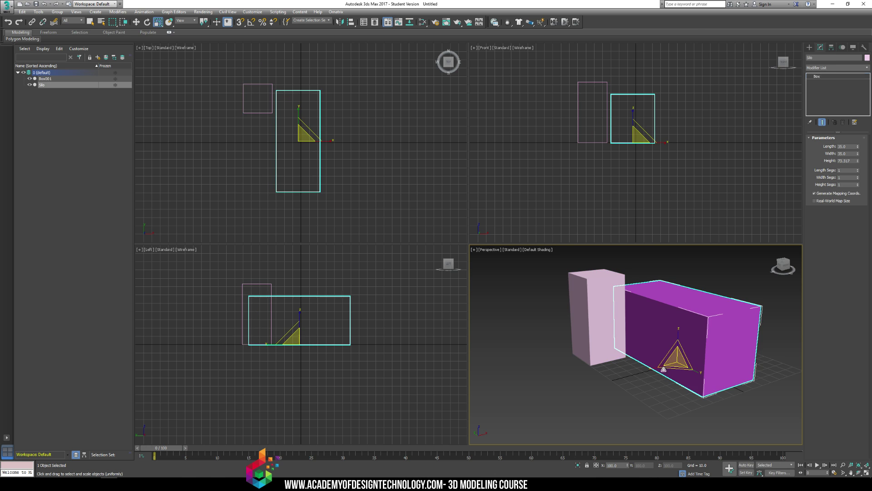
double_click(828, 57)
text(Barn)
key(Return)
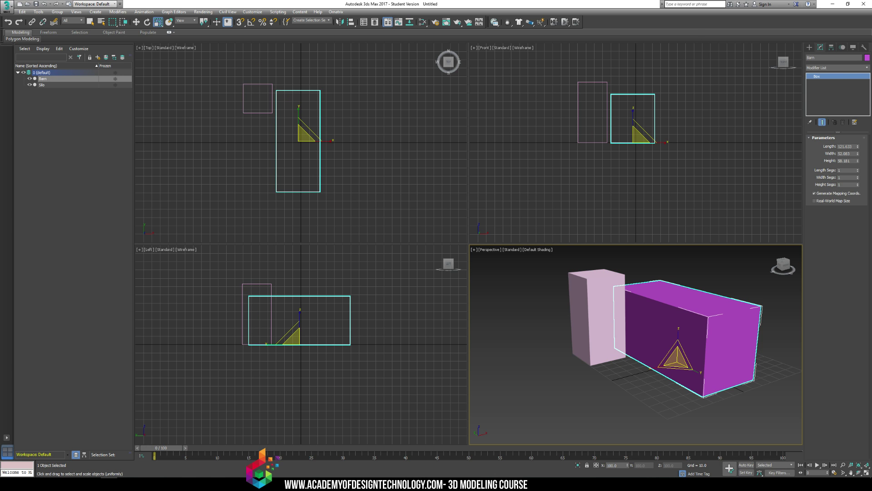
- Turn on see-through display for both the Barn and Silo boxes and freeze them as size guides
drag(548, 285, 685, 376)
key(alt+x)
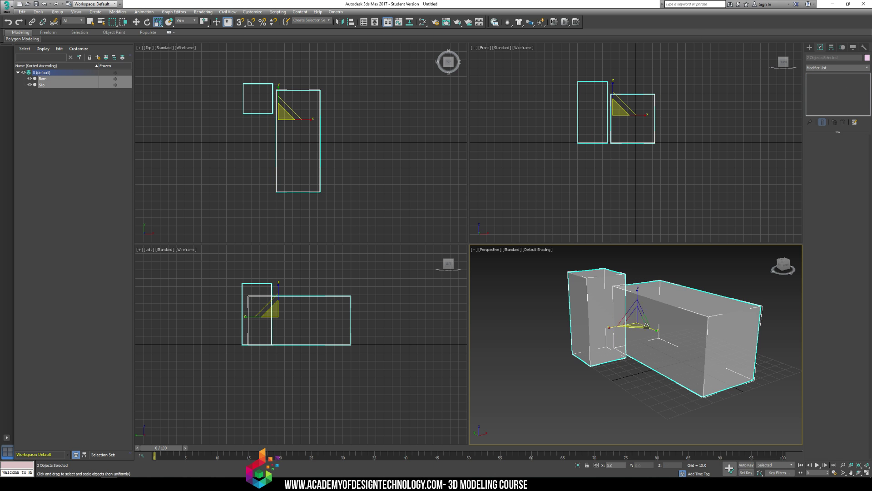
right_click(614, 283)
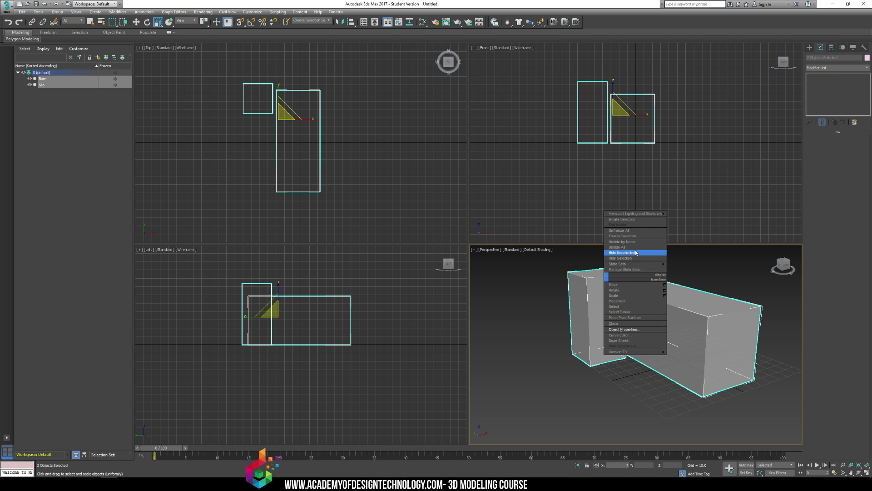
click(637, 241)
- Draw a new box over the frozen Barn outline in the Top view, about 122 long, 52 wide and 47 high
alt+middle_drag(679, 258, 605, 289)
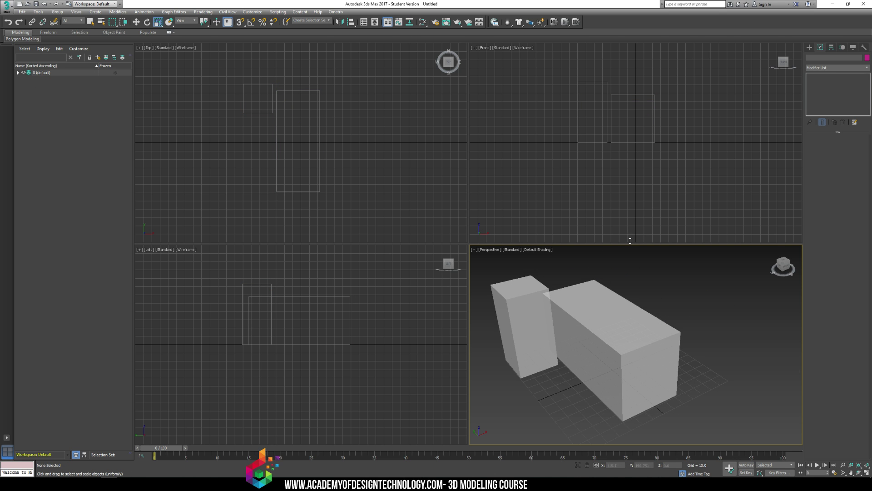
click(809, 48)
click(823, 89)
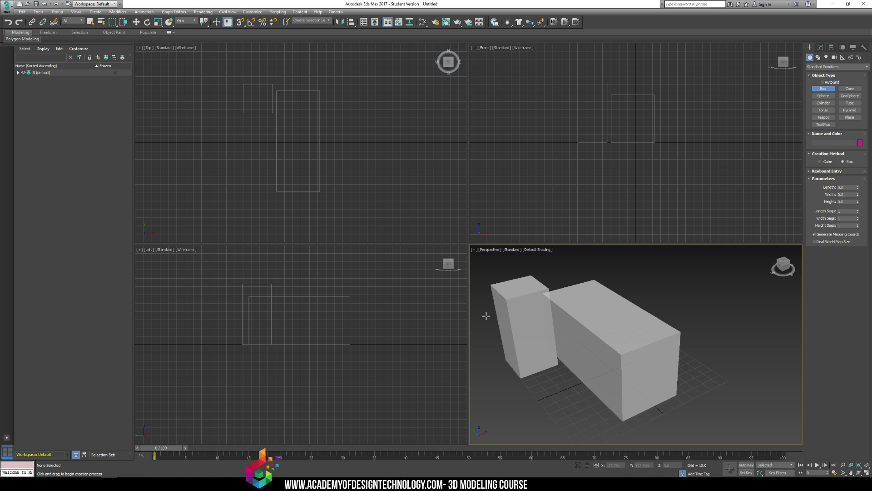
drag(277, 88, 319, 191)
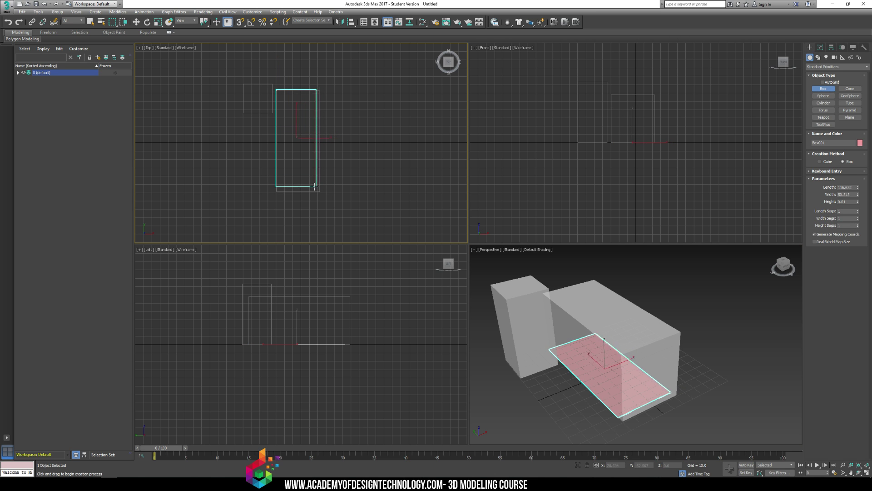
click(317, 173)
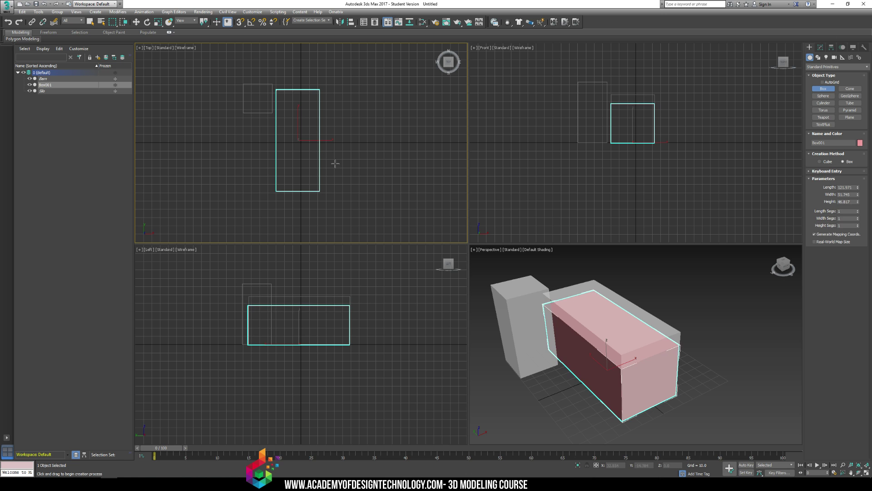
click(335, 164)
- Check the barn reference photo and move the new box along X, clear of the frozen Barn block
key(w)
drag(618, 370, 585, 320)
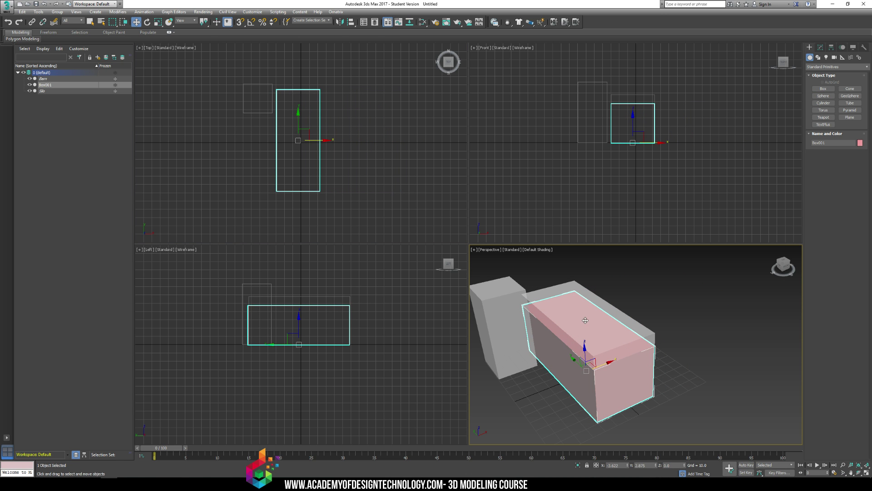
drag(871, 114, 523, 115)
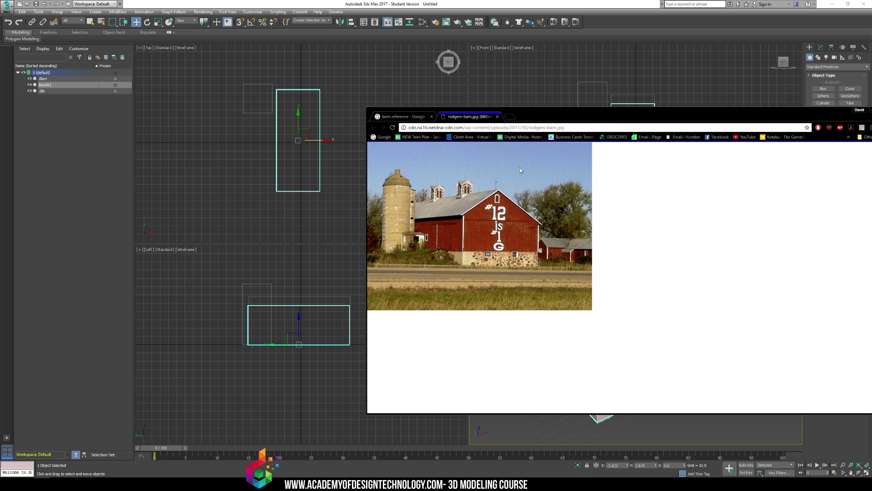
drag(583, 118, 871, 91)
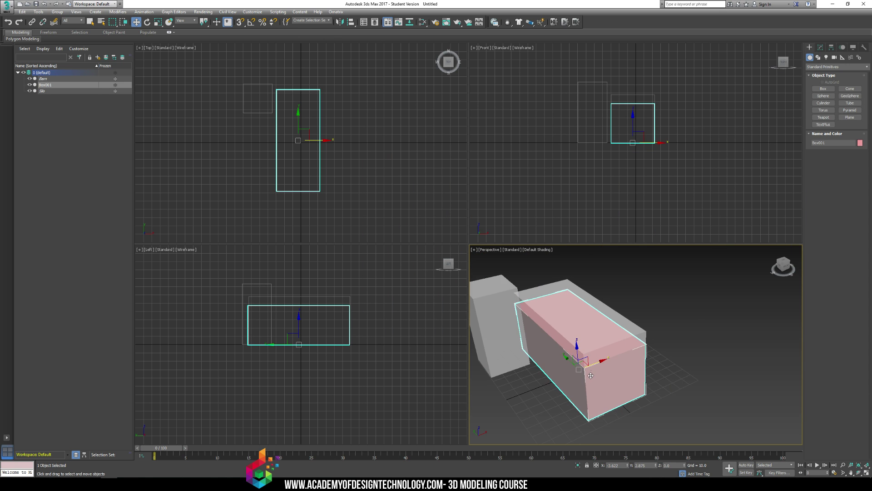
drag(591, 375, 684, 370)
scroll(621, 349, up, 5)
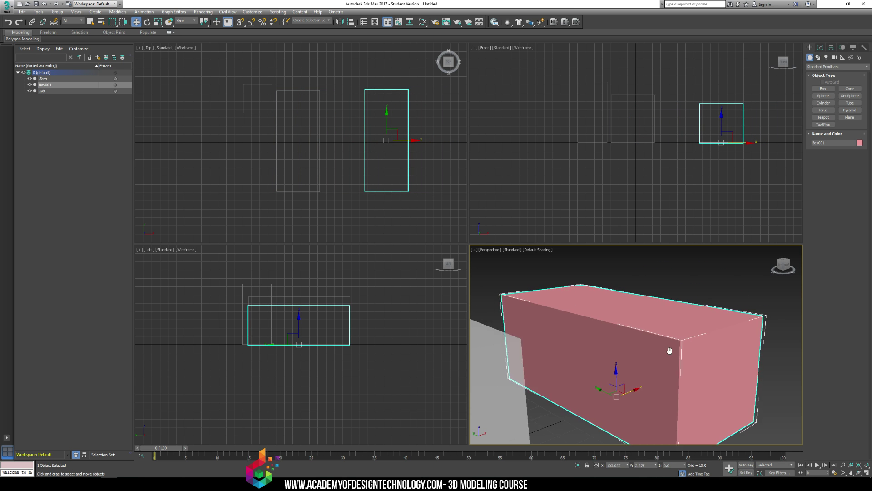
- Set the new box's length, width and height segments to 2 each and show edged faces in the Perspective view
click(820, 47)
middle_drag(623, 318, 639, 294)
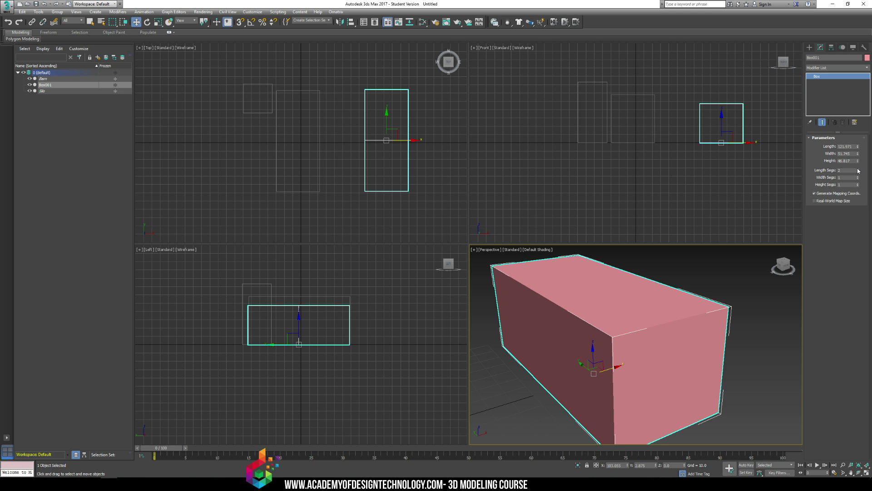
key(F4)
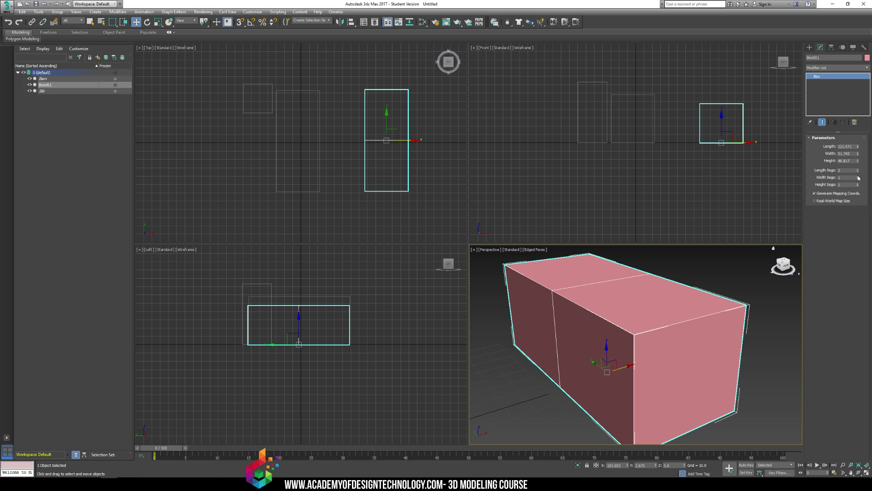
click(858, 177)
click(858, 185)
middle_drag(685, 308, 623, 313)
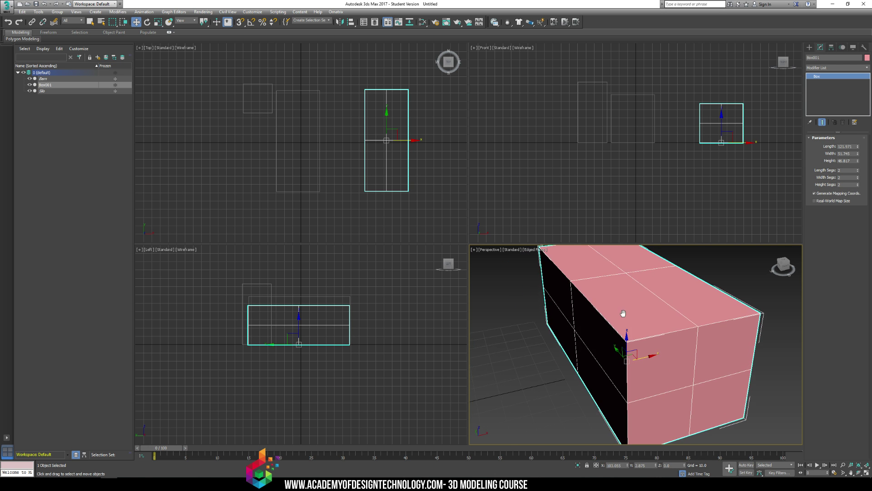
scroll(624, 314, down, 3)
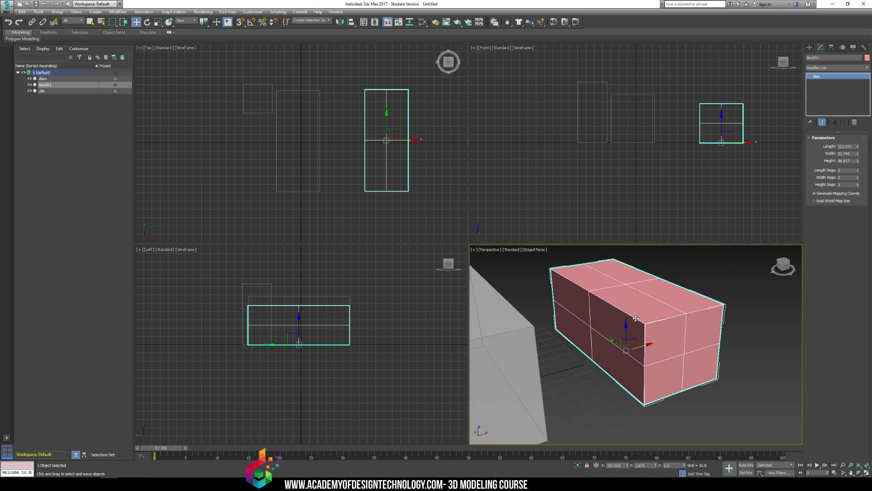
- Convert the segmented box to an Editable Poly
right_click(634, 298)
mouse_move(666, 373)
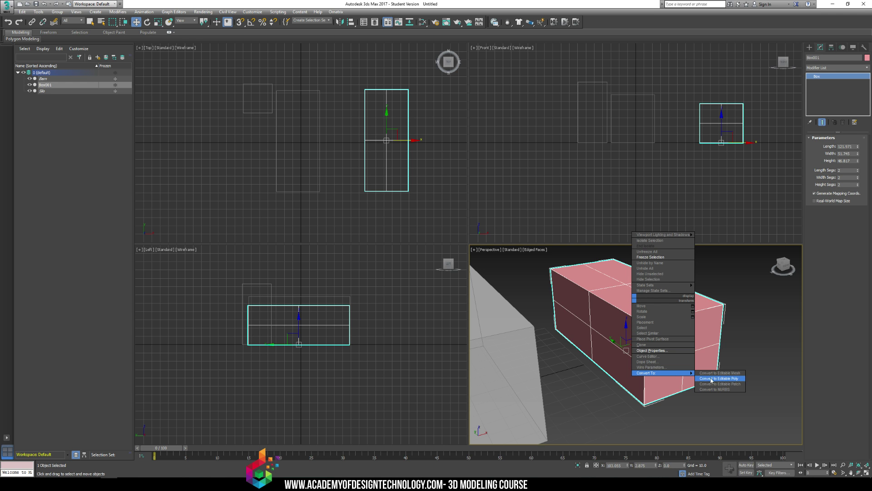
click(711, 380)
- Select the box's middle top row of vertices in the Front view and raise them to form a gabled roof ridge
click(810, 76)
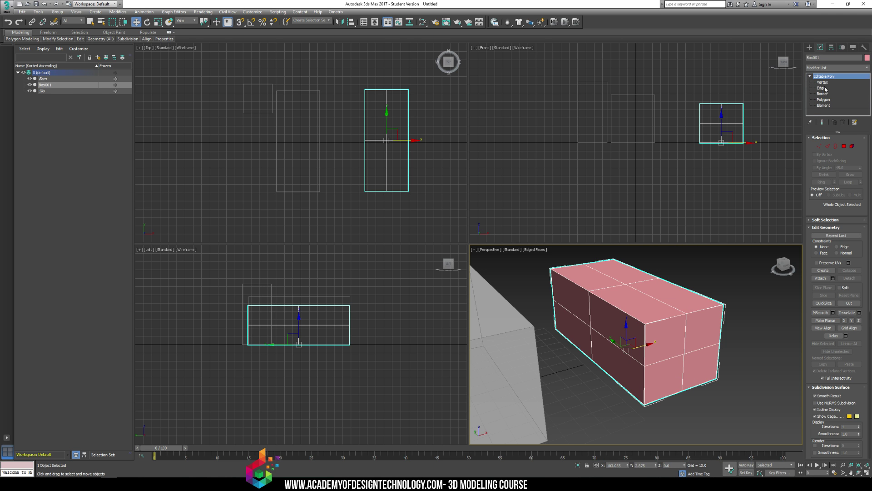
click(822, 82)
middle_drag(702, 127, 698, 123)
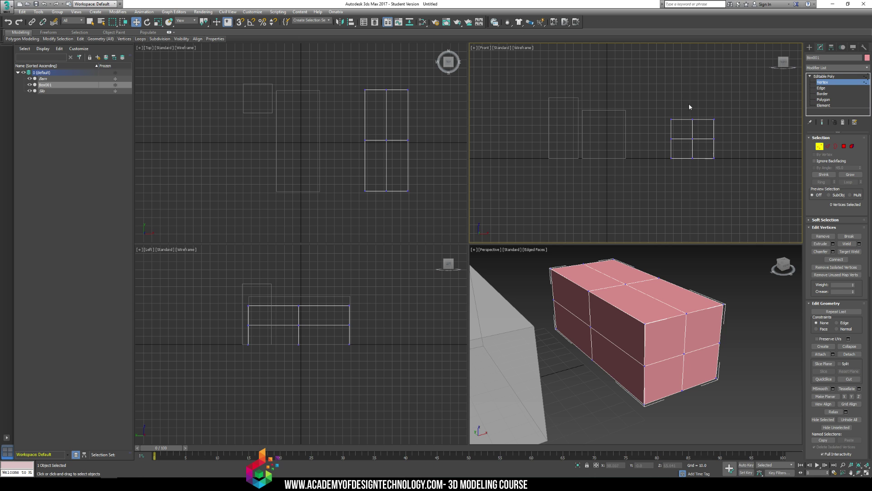
scroll(689, 107, up, 2)
drag(699, 132, 696, 94)
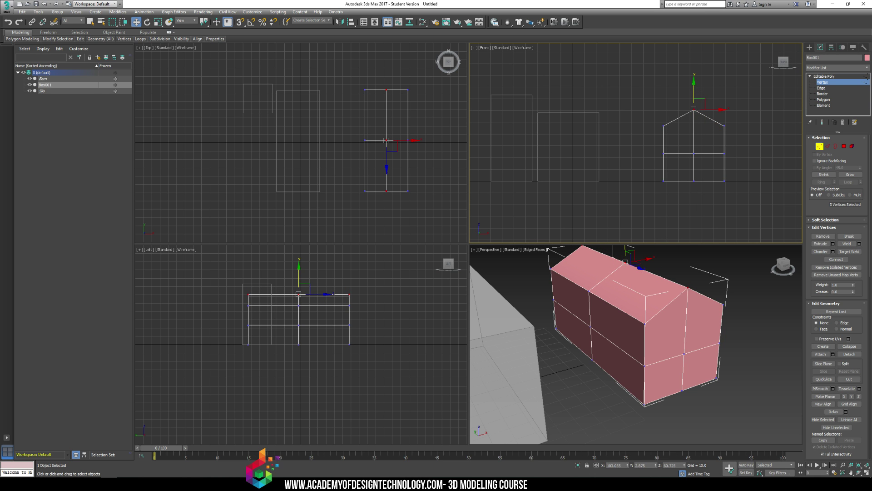
- Select all vertices along the box's +X side and move them outward along X to make that roof slope longer
drag(871, 119, 871, 100)
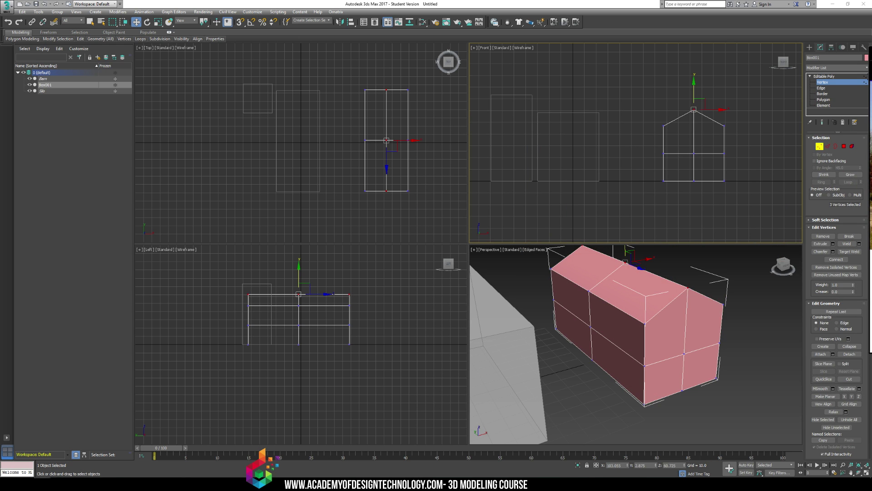
drag(403, 85, 435, 192)
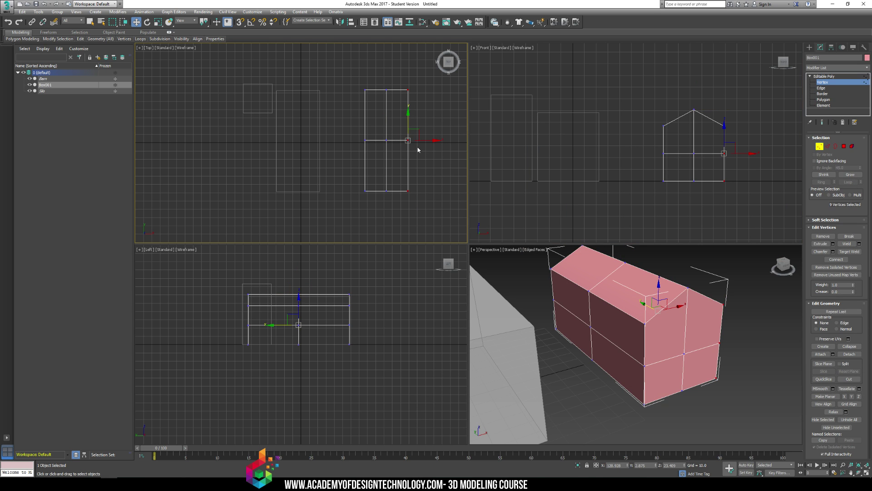
drag(434, 148, 442, 145)
middle_drag(685, 350, 660, 359)
scroll(650, 354, down, 4)
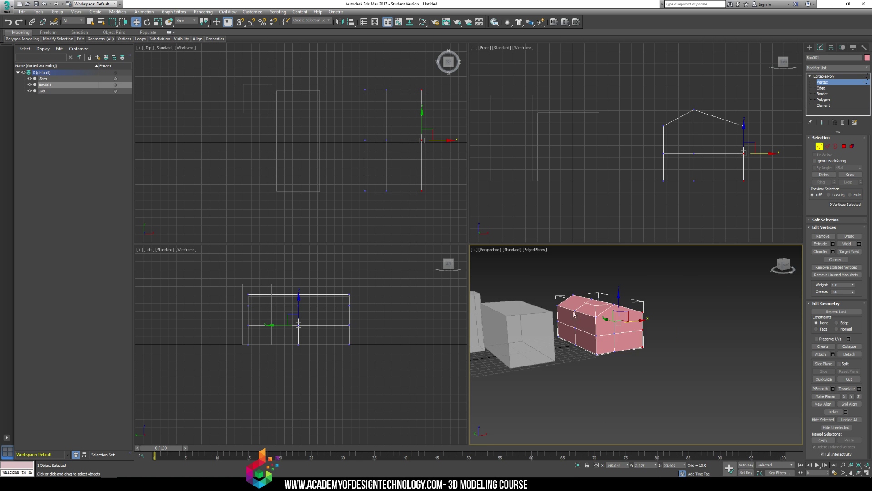
- Leave vertex editing and clone the gabled box along X onto the frozen Barn block
click(810, 47)
click(726, 154)
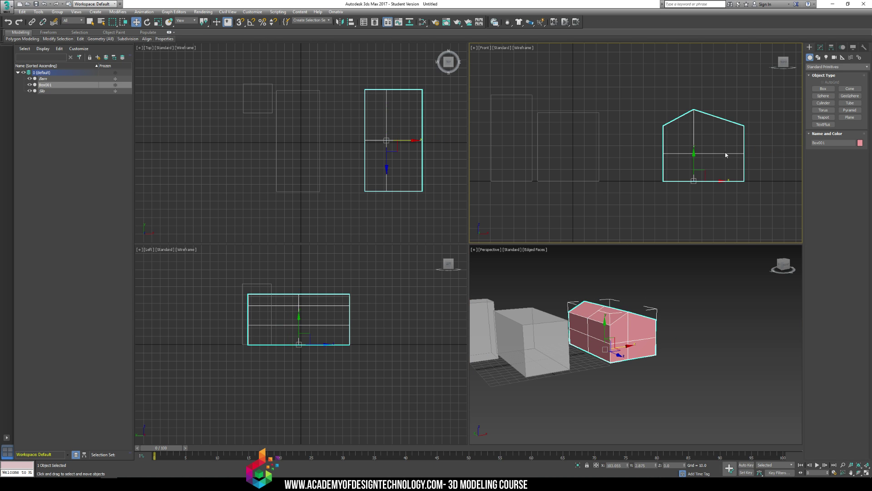
mouse_move(711, 180)
shift+mouse_down()
mouse_move(571, 179)
mouse_move(585, 180)
shift+mouse_up()
click(437, 271)
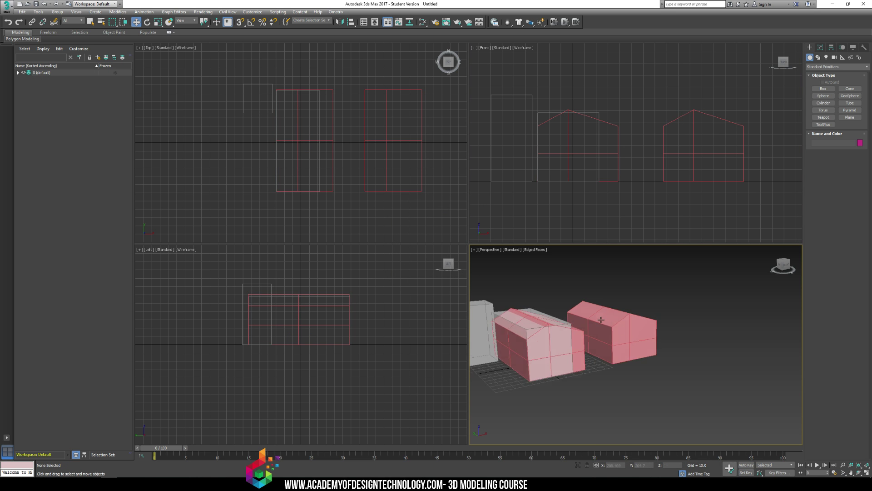
middle_drag(578, 346, 598, 327)
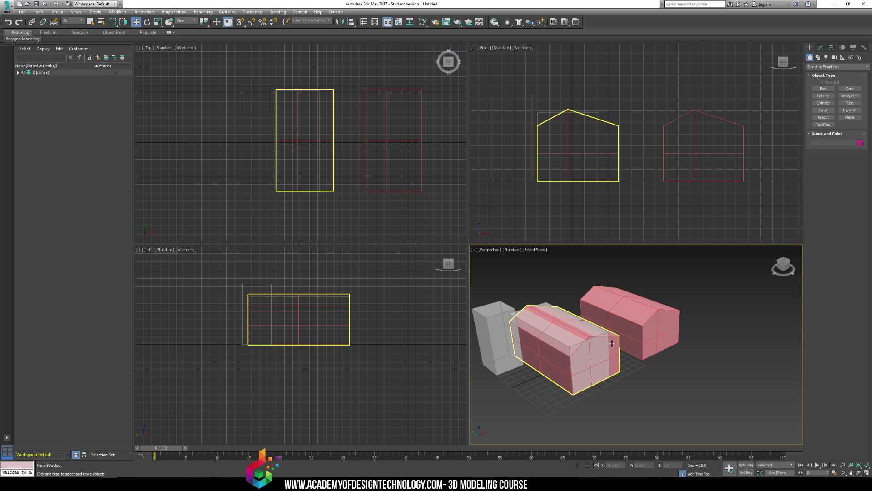
- Move the original gabled box farther along X, well clear of its copy, and view it from below
click(642, 326)
alt+middle_drag(665, 345, 608, 363)
key(z)
scroll(634, 336, down, 5)
drag(612, 393, 706, 394)
alt+middle_drag(634, 344, 595, 327)
scroll(592, 364, down, 4)
scroll(599, 361, up, 5)
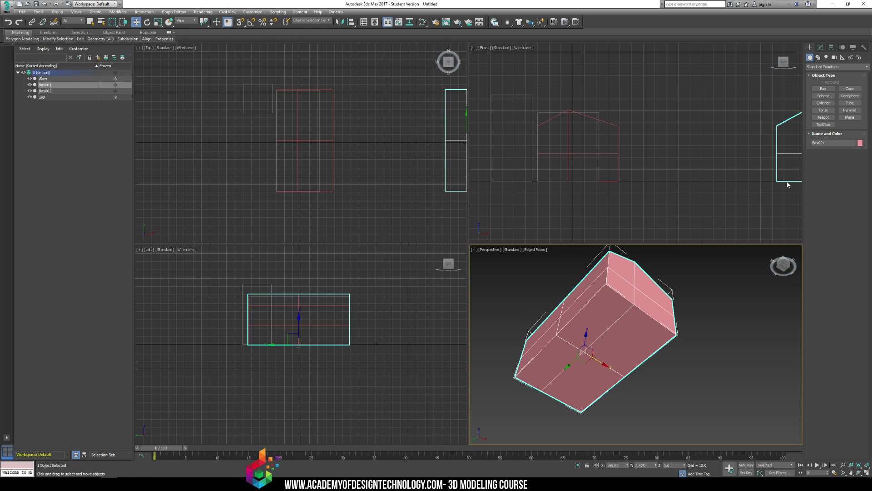
- Select the four bottom polygons of the original gabled box and delete them
click(820, 47)
click(824, 99)
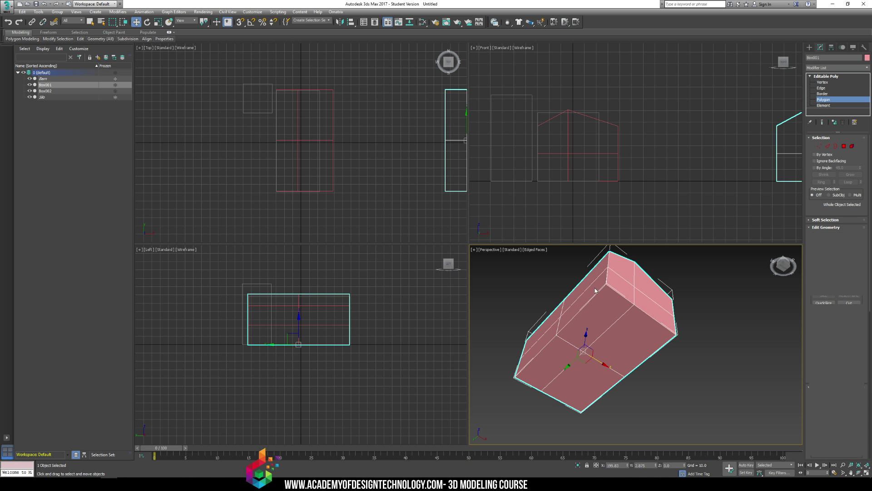
click(595, 318)
ctrl+click(566, 365)
ctrl+click(566, 364)
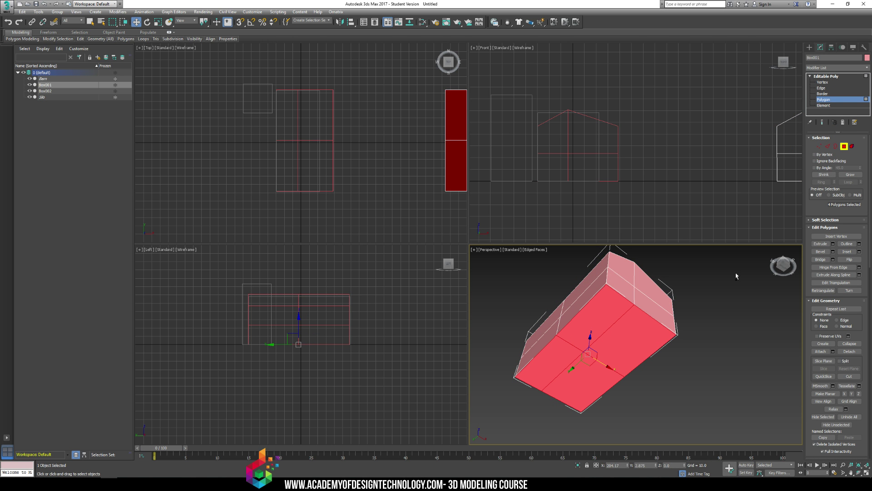
key(Delete)
- Delete the four polygons of the barn's rear gable end
alt+middle_drag(627, 279, 587, 343)
alt+middle_drag(525, 337, 608, 333)
click(574, 331)
ctrl+click(536, 334)
ctrl+click(540, 364)
ctrl+click(571, 364)
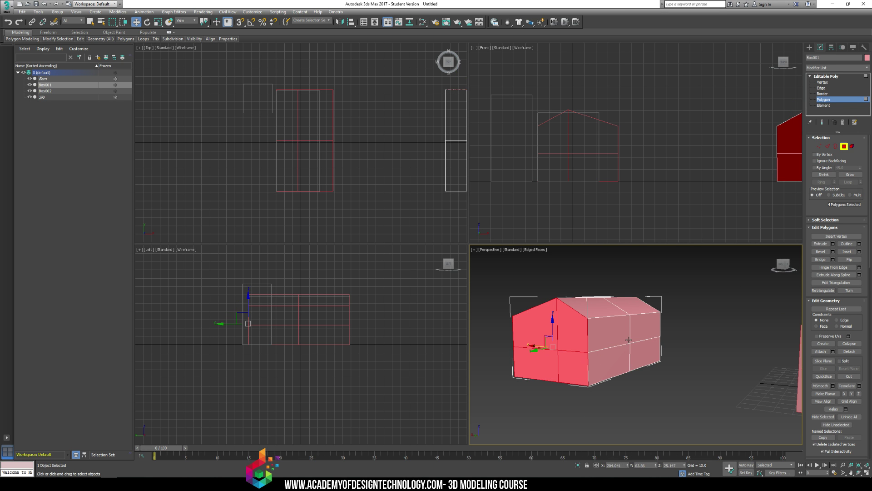
key(Delete)
- Delete the four polygons of the long wall on the barn's widened side
alt+middle_drag(550, 326, 609, 331)
click(609, 332)
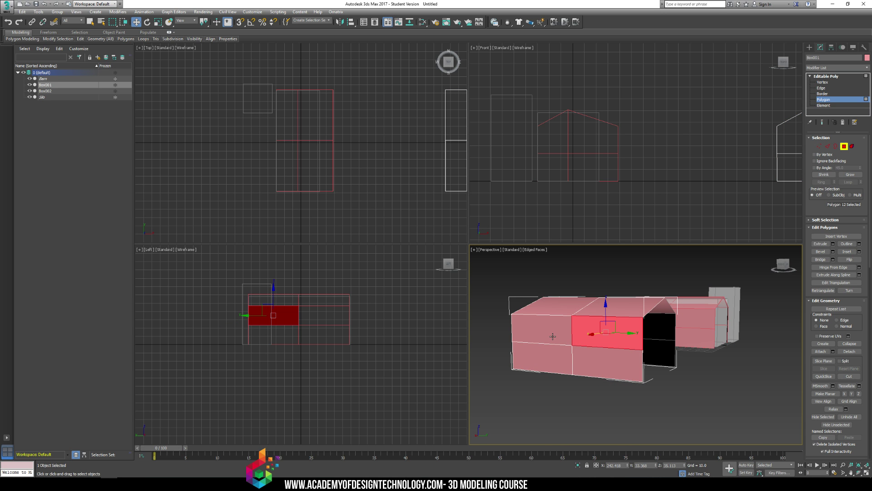
ctrl+click(548, 334)
ctrl+click(607, 364)
ctrl+click(555, 351)
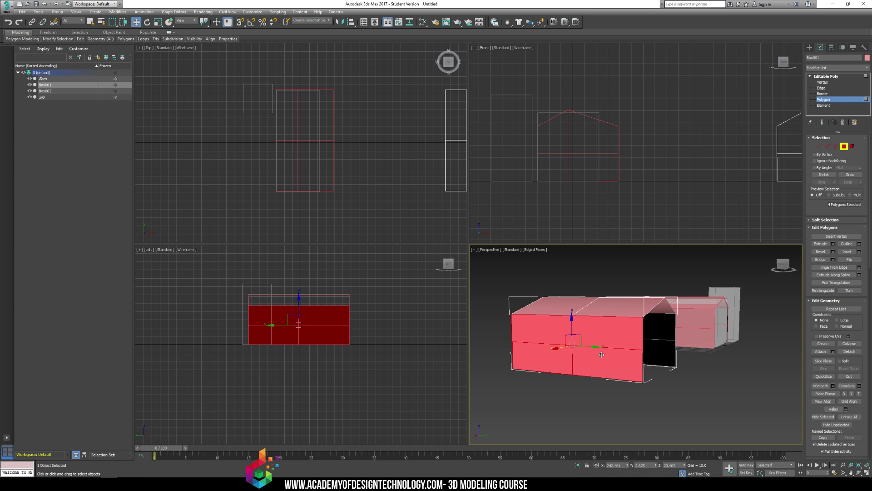
key(Delete)
alt+middle_drag(545, 320, 654, 318)
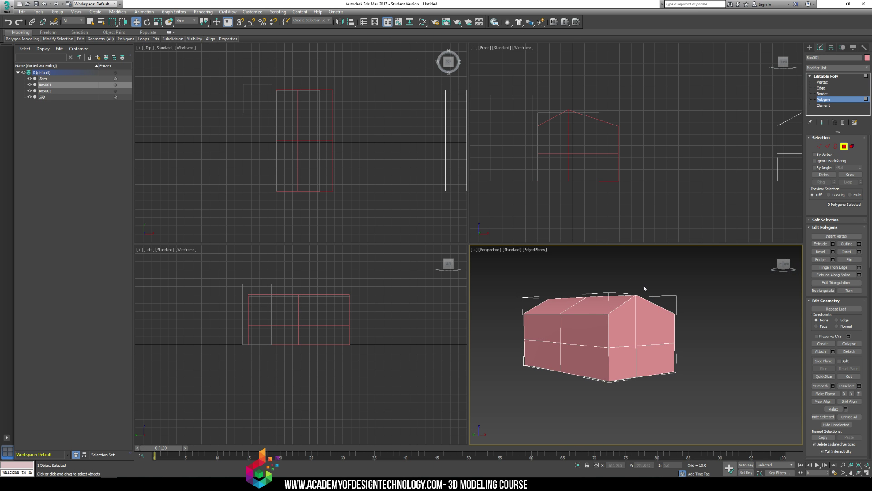
- Maximize the Perspective viewport and inspect the remaining roof and walls of the barn shell from several angles
mouse_move(644, 289)
alt+middle_down()
mouse_move(502, 292)
mouse_move(518, 261)
mouse_move(627, 296)
mouse_move(668, 292)
mouse_move(635, 286)
mouse_move(638, 299)
alt+middle_up()
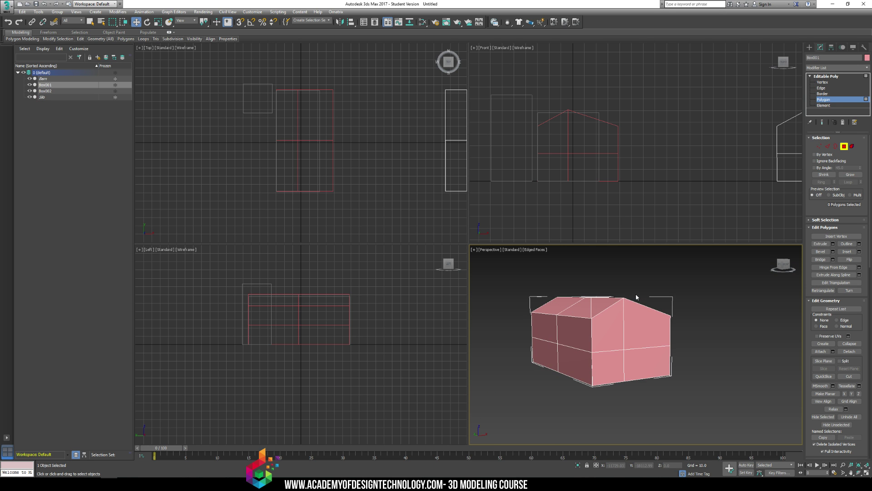
click(472, 250)
click(495, 256)
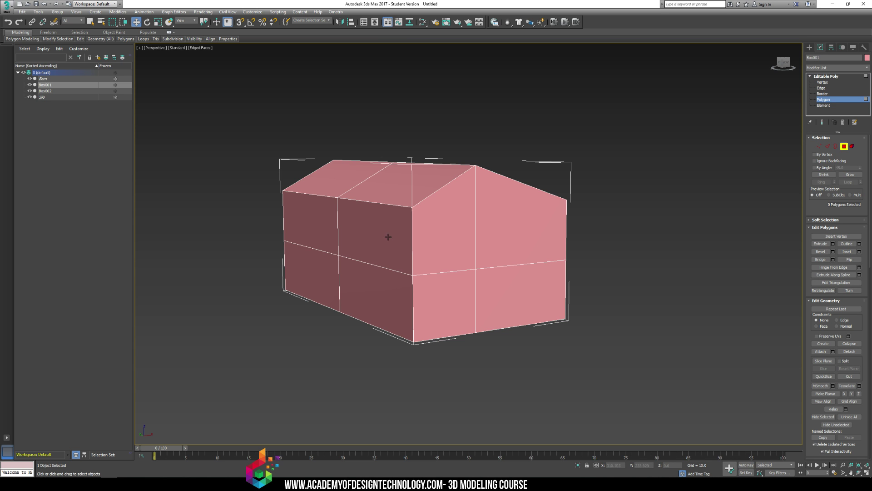
alt+middle_drag(390, 179, 453, 238)
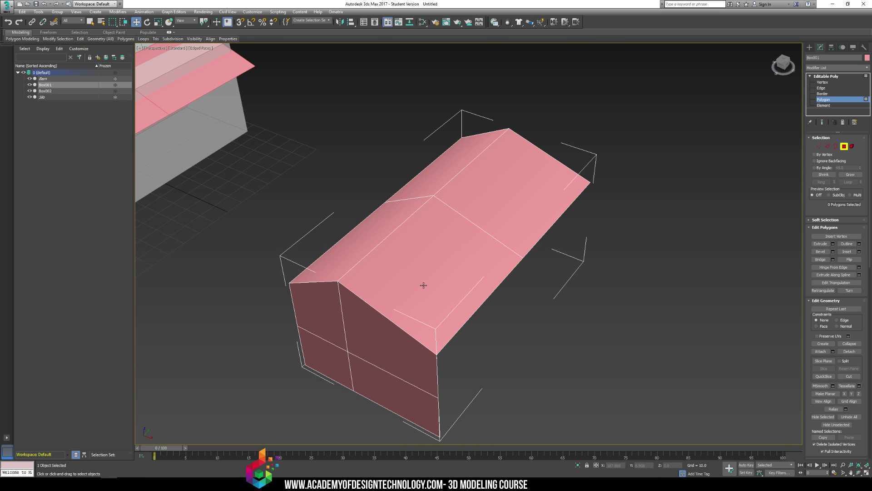
alt+middle_drag(485, 260, 568, 270)
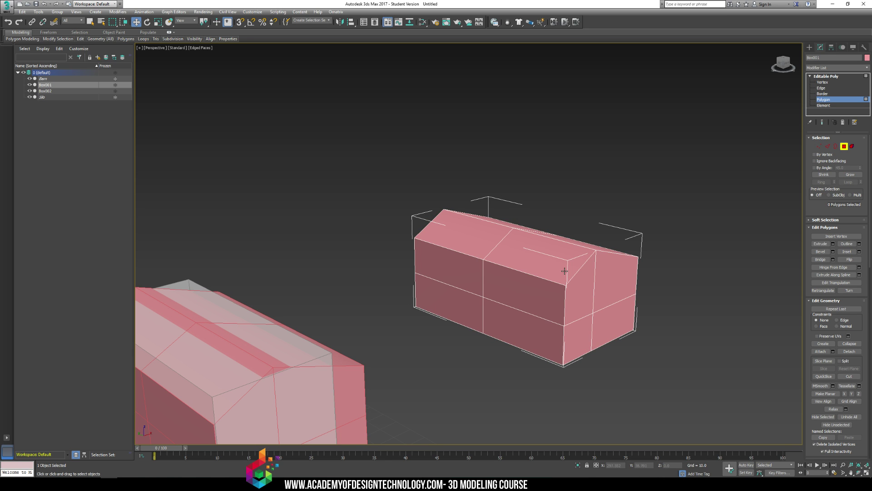
alt+middle_drag(615, 290, 503, 273)
scroll(522, 255, up, 3)
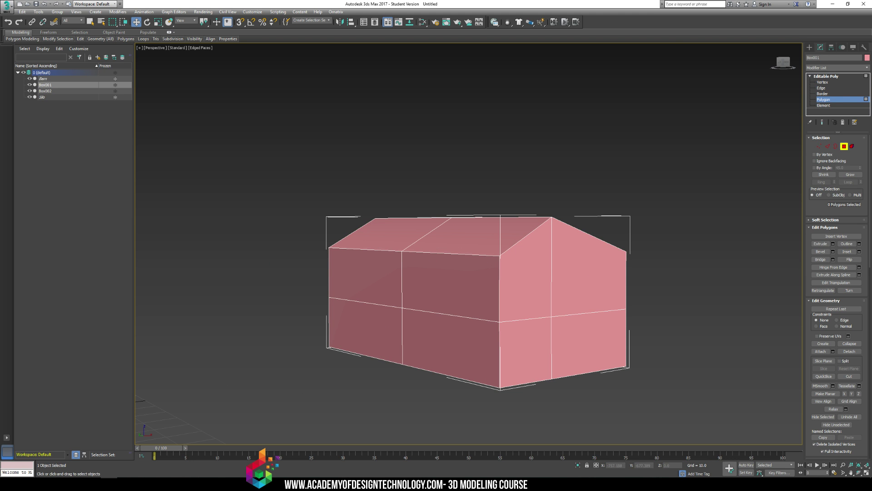
- Bring up the enlarged barn reference photo and examine the roof, side wall and stone foundation proportions
drag(871, 80, 506, 121)
ctrl+scroll(459, 203, up, 6)
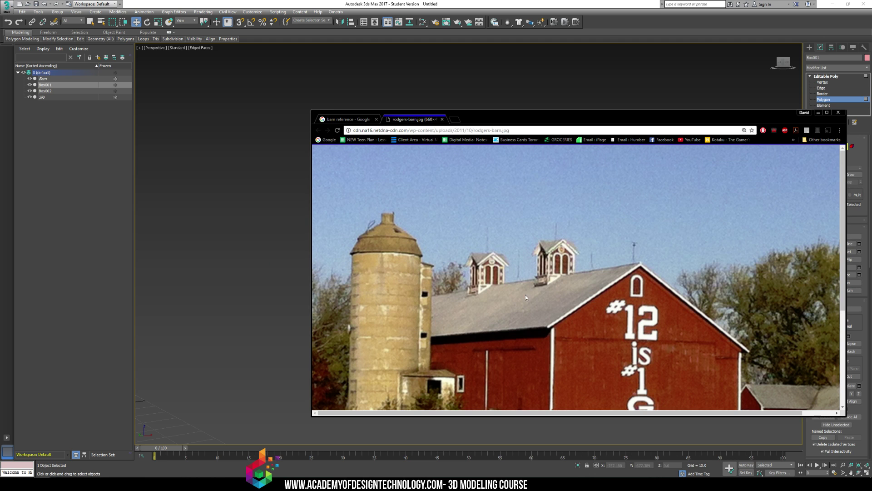
scroll(519, 311, down, 2)
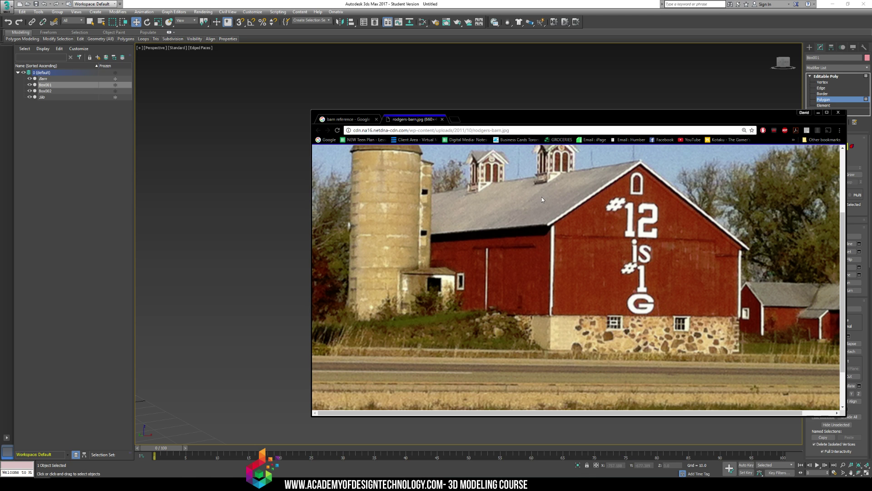
scroll(535, 214, up, 3)
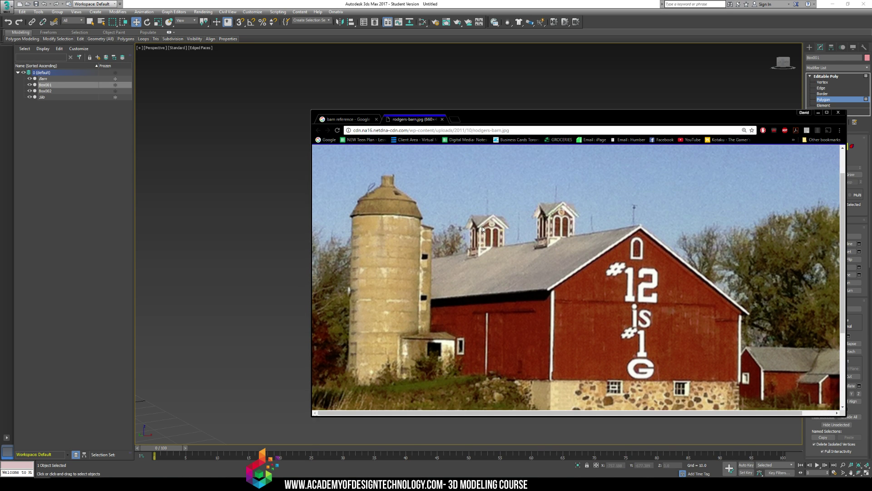
scroll(541, 262, down, 1)
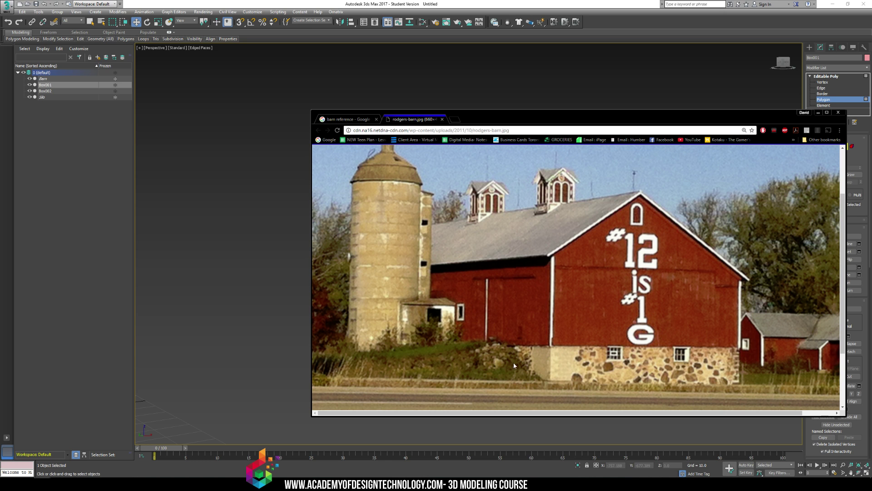
drag(572, 122, 871, 47)
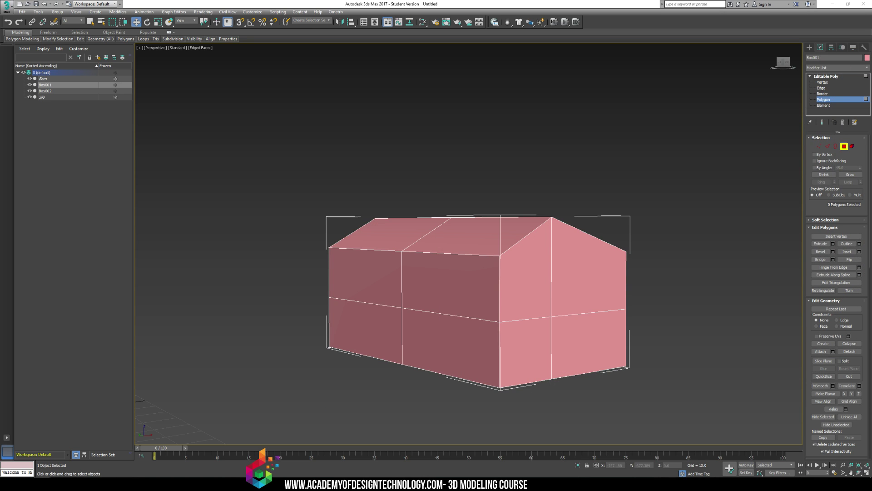
- Select the barn walls' middle row of vertices and lower it along Z to mark the height of the stone foundation
click(511, 320)
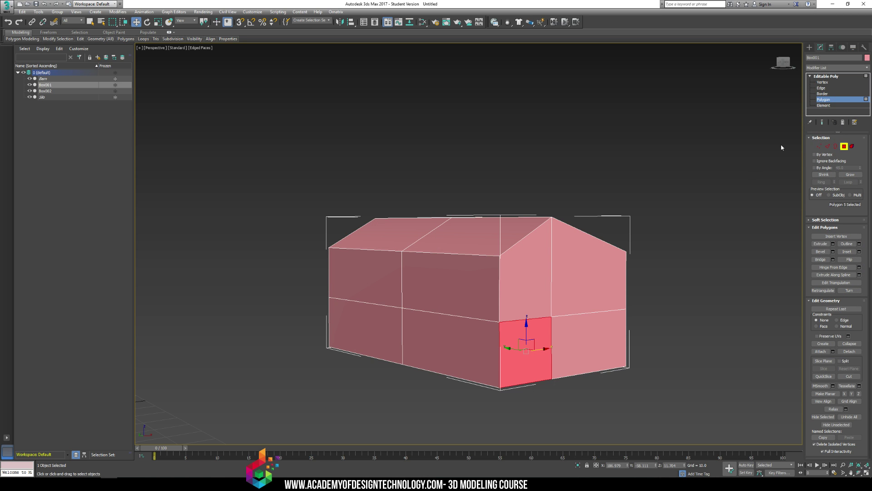
click(839, 82)
alt+middle_drag(615, 195, 321, 291)
drag(512, 320, 511, 318)
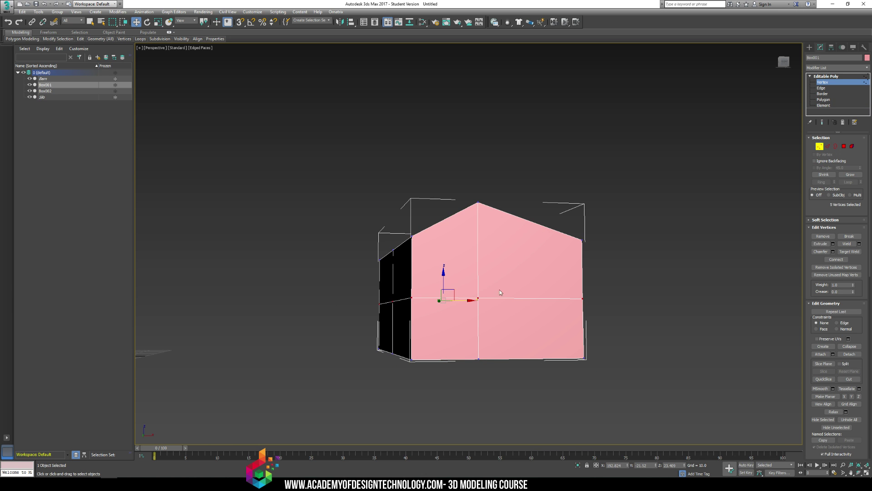
drag(441, 280, 444, 303)
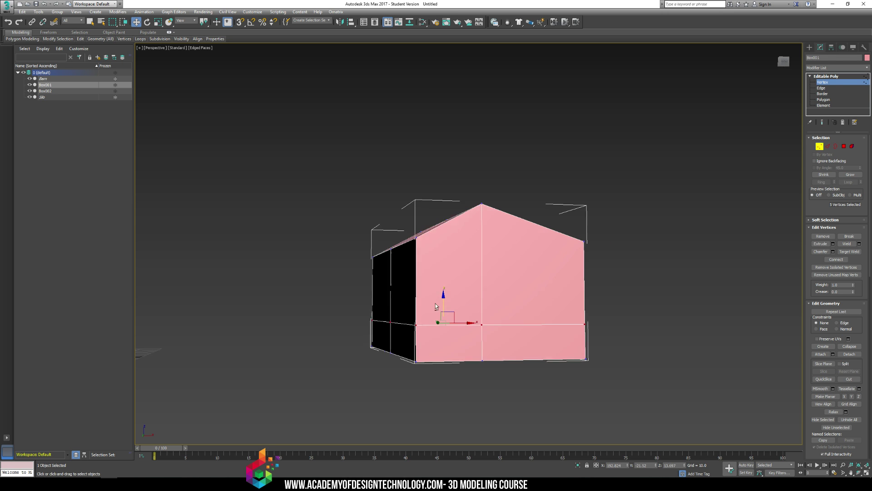
alt+middle_drag(444, 303, 450, 305)
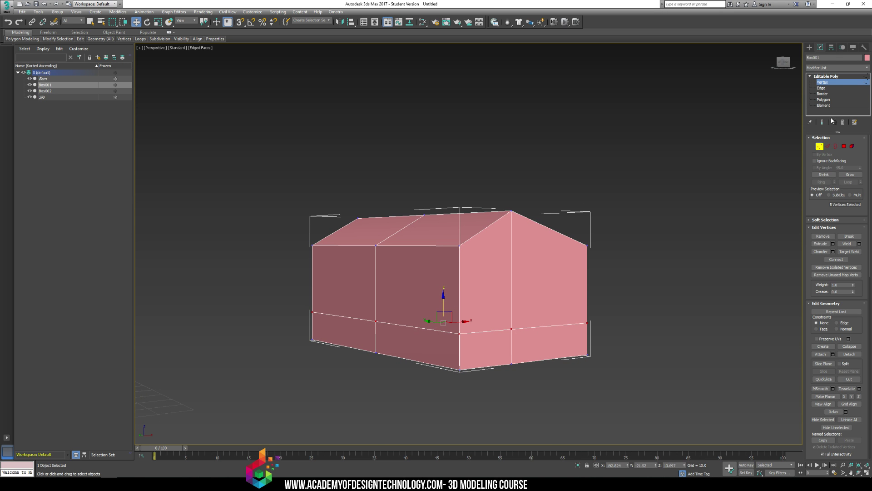
- Select the four foundation polygons below the long wall and gable wall and extrude them slightly inward
click(826, 100)
click(494, 344)
ctrl+click(567, 340)
ctrl+click(418, 341)
ctrl+click(350, 325)
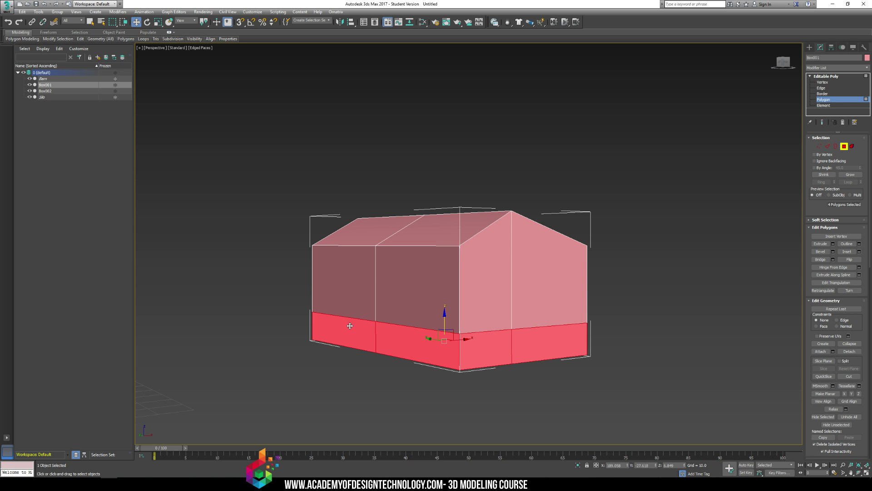
key(ctrl+z)
ctrl+click(349, 337)
middle_drag(503, 311, 517, 288)
scroll(517, 288, up, 3)
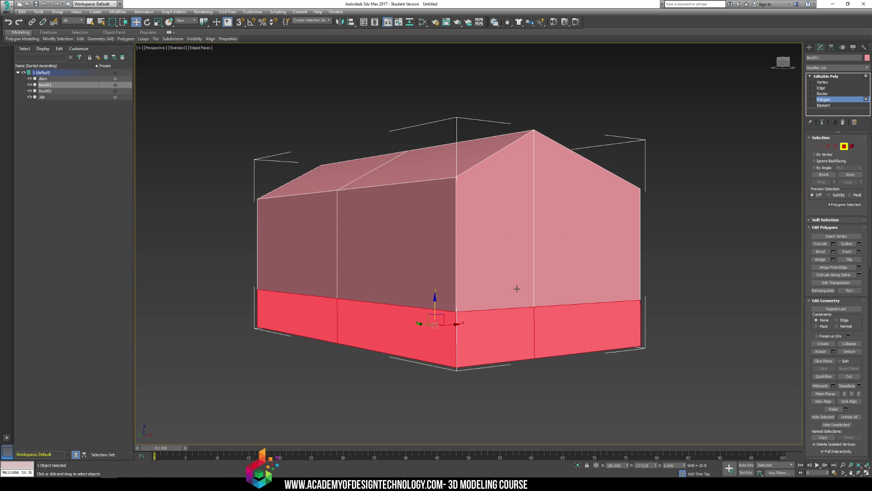
click(820, 244)
mouse_move(475, 318)
mouse_down()
mouse_move(468, 351)
mouse_move(474, 324)
mouse_move(471, 331)
mouse_up()
alt+middle_drag(450, 335, 419, 326)
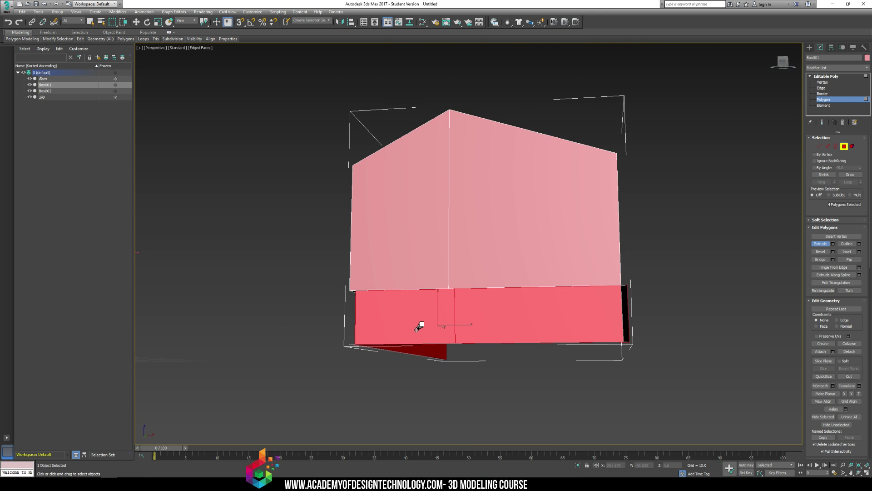
- Delete the narrow ledge polygons that the extrusion left along the bottom of the gable-end foundation
alt+middle_drag(629, 302, 607, 333)
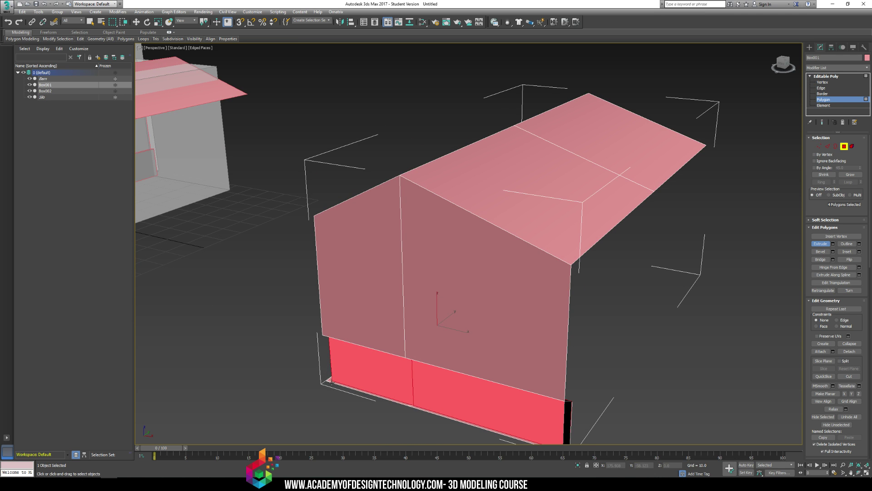
click(330, 379)
ctrl+click(328, 383)
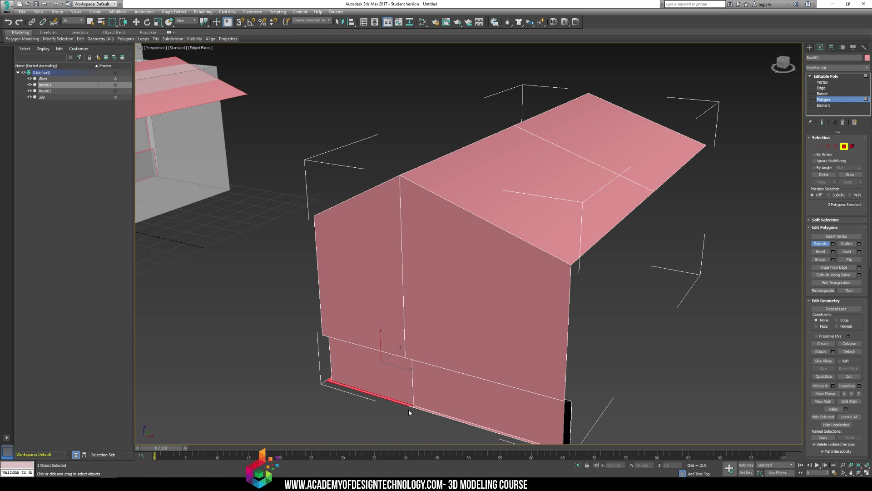
key(w)
ctrl+click(417, 407)
middle_drag(551, 389, 551, 341)
key(ctrl+d)
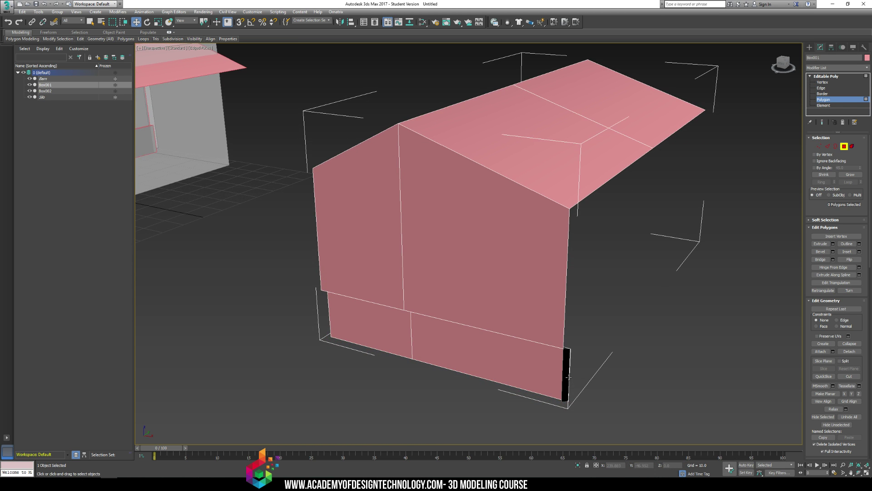
- Move the two vertices at the foundation's open-side corner along X until they line up with the gable wall above
click(566, 361)
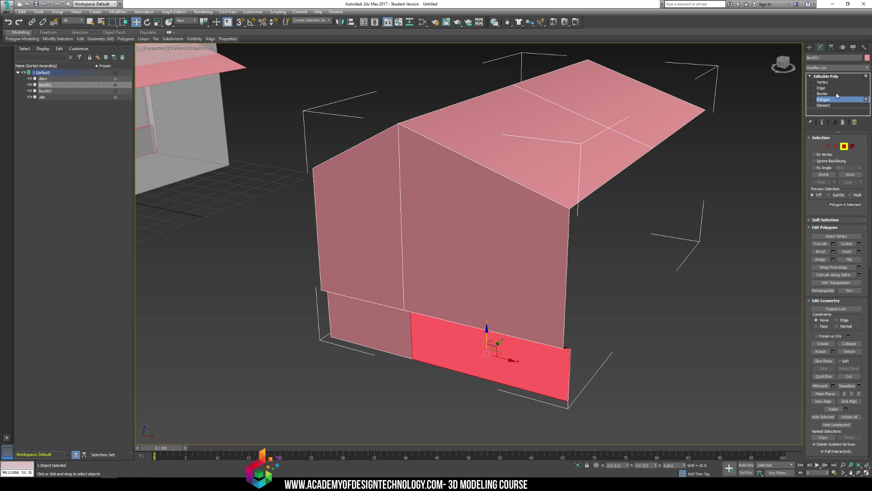
click(824, 82)
alt+middle_drag(607, 324, 647, 294)
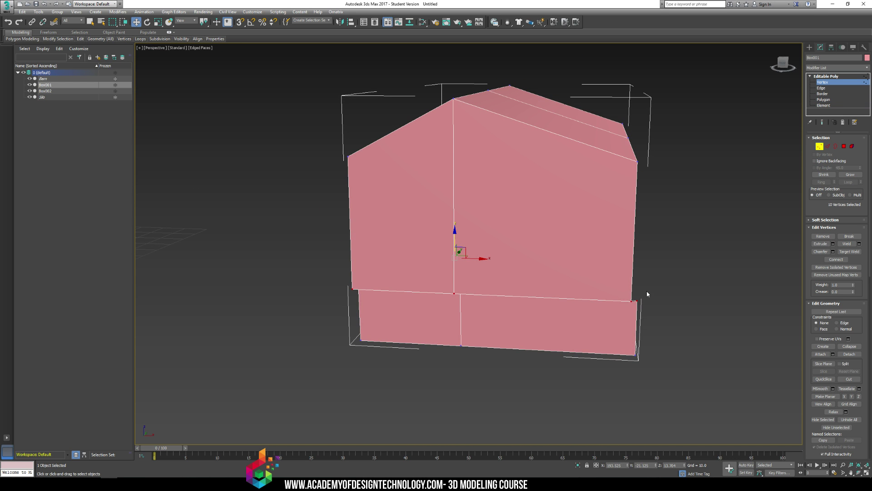
drag(638, 376, 638, 374)
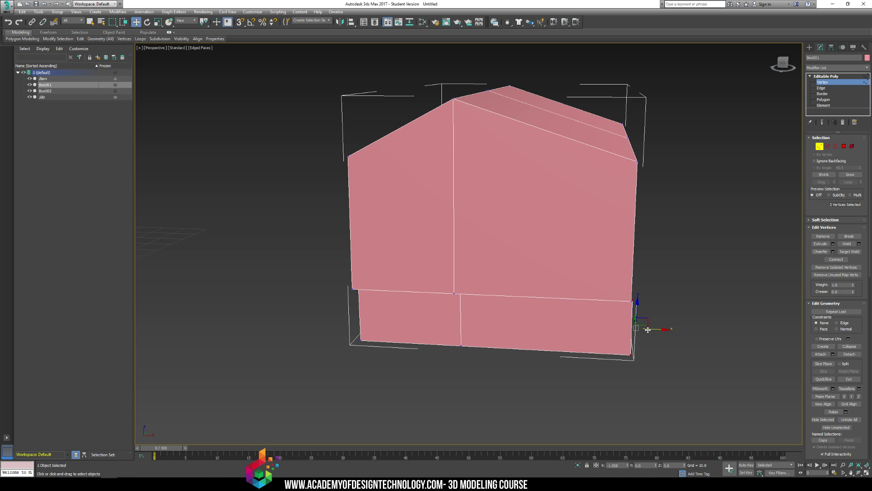
- Delete the remaining narrow ledge polygon along the bottom of the long wall's foundation
alt+middle_drag(648, 329, 478, 313)
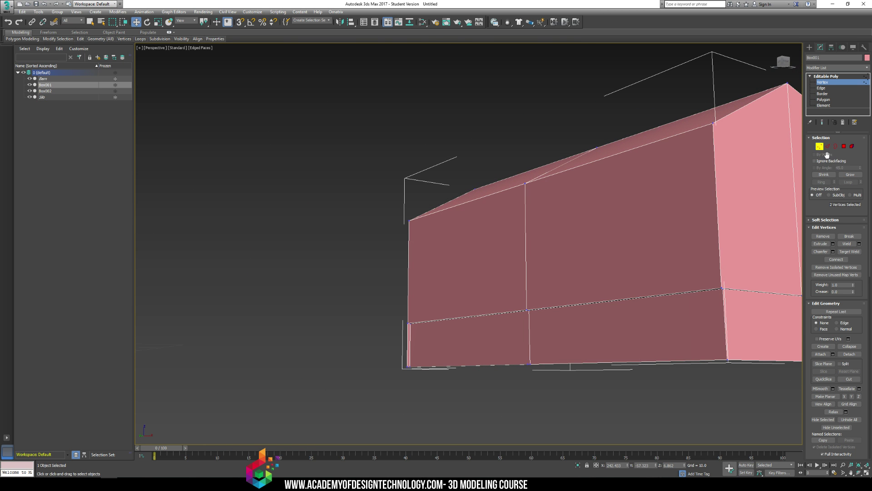
click(824, 99)
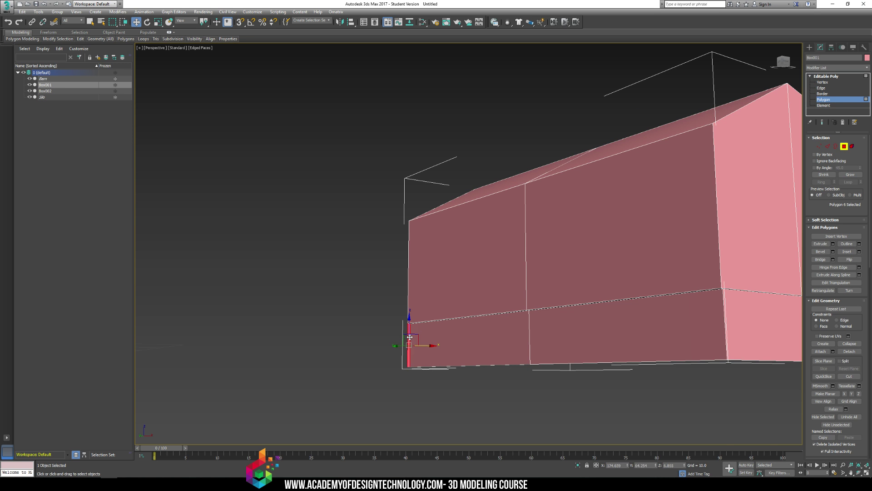
alt+middle_drag(482, 323, 451, 342)
click(452, 334)
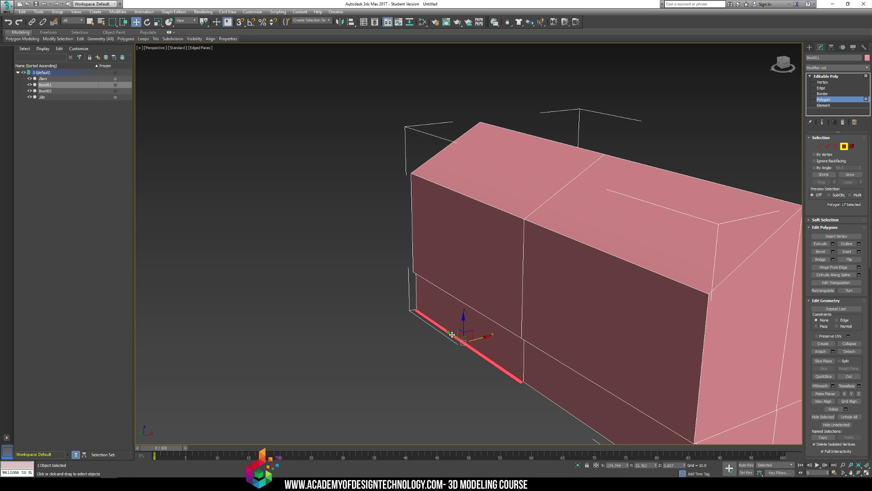
key(Delete)
middle_drag(537, 367, 532, 273)
scroll(483, 311, down, 3)
scroll(545, 273, up, 2)
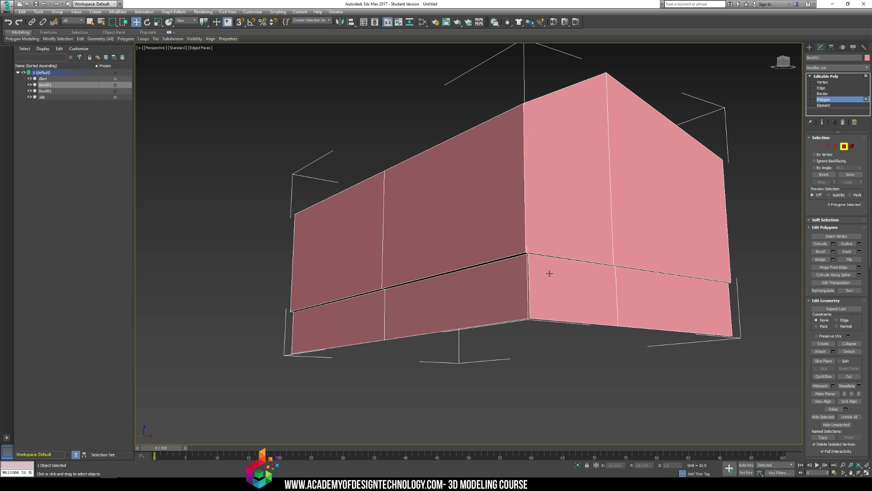
- Select the two foundation polygons under the front gable and shift them horizontally to fine-tune their setback from the wall
click(551, 273)
ctrl+click(646, 285)
scroll(646, 285, up, 5)
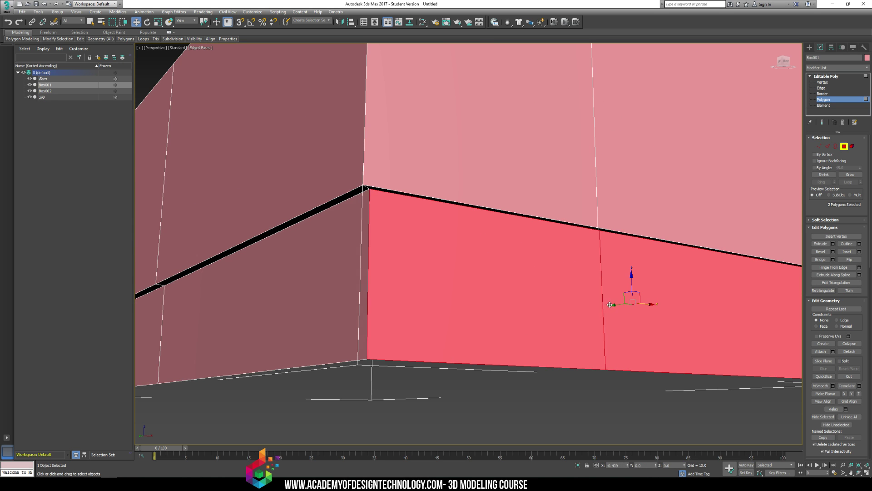
drag(610, 305, 607, 308)
scroll(573, 300, down, 5)
mouse_move(625, 243)
alt+middle_down()
mouse_move(627, 259)
mouse_move(628, 250)
mouse_move(616, 257)
alt+middle_up()
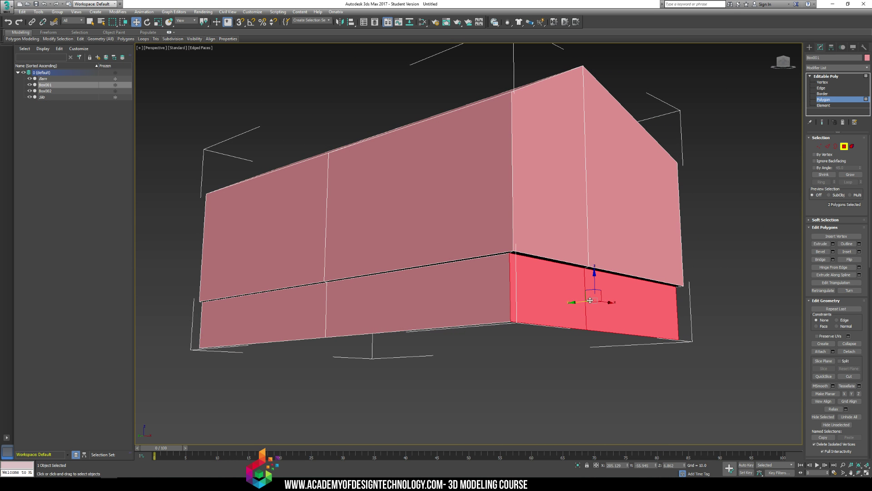
drag(584, 302, 587, 301)
click(695, 255)
alt+middle_drag(683, 252, 648, 263)
scroll(648, 263, down, 5)
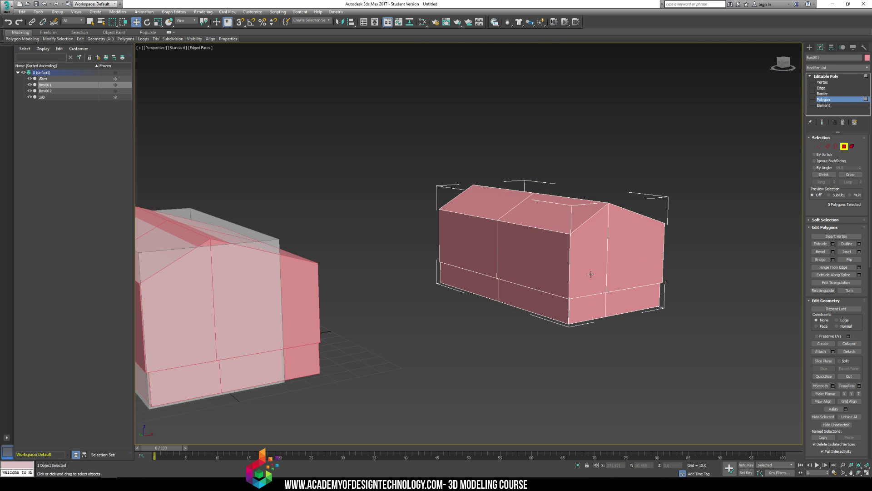
- Select all four roof polygons and extrude them slightly outward to give the roof thickness
scroll(592, 275, up, 2)
middle_drag(594, 289, 552, 275)
click(511, 188)
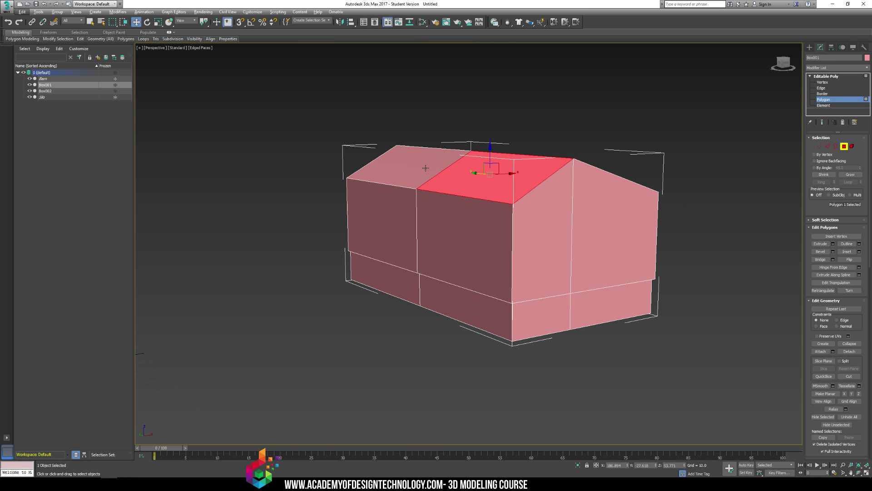
ctrl+click(426, 166)
alt+middle_drag(436, 156, 421, 187)
ctrl+click(496, 130)
ctrl+click(536, 211)
alt+middle_drag(579, 240, 592, 217)
click(821, 244)
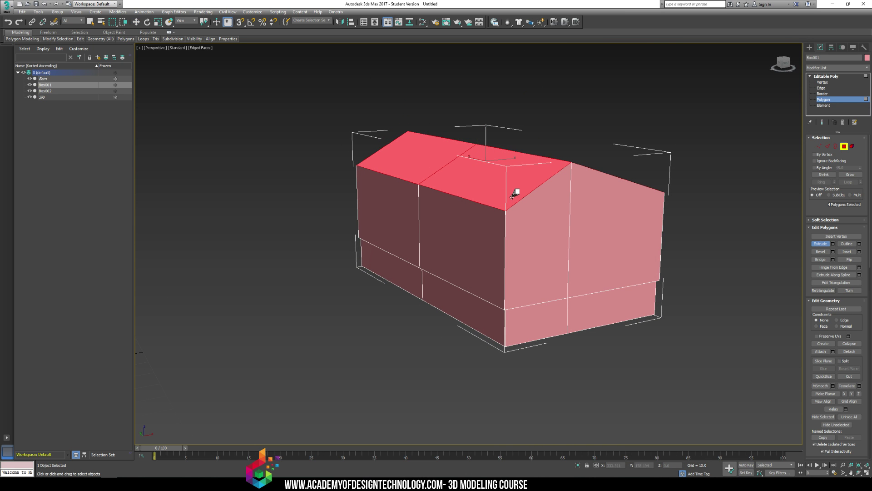
drag(515, 193, 515, 189)
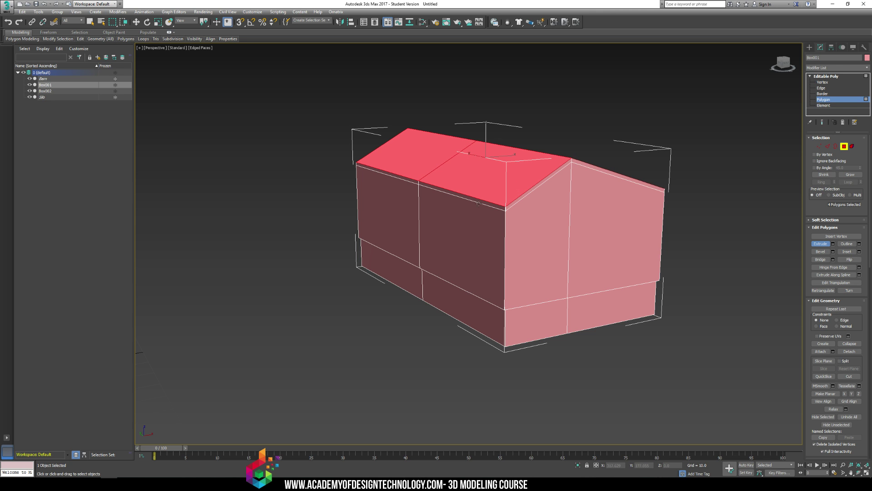
- Select the two narrow roof-edge polygons above the long wall and extrude them outward as an eave overhang
click(461, 198)
ctrl+click(412, 181)
alt+middle_drag(412, 181, 502, 171)
scroll(447, 167, up, 4)
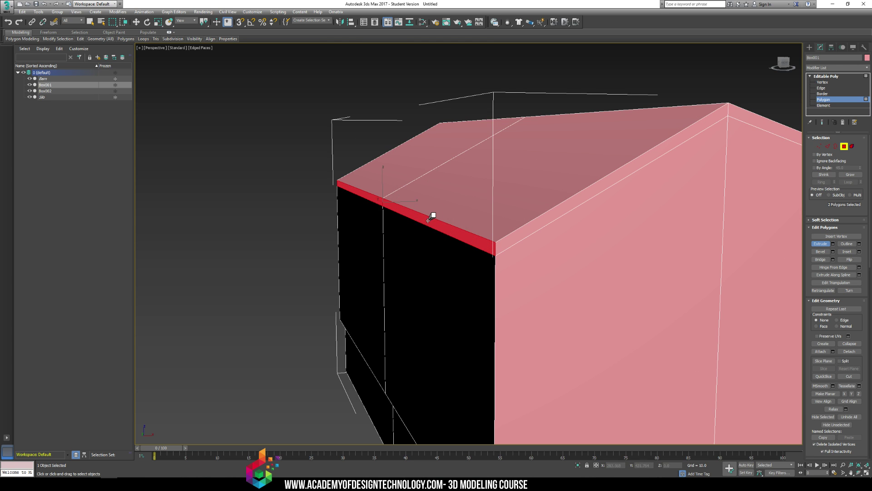
drag(432, 217, 426, 208)
- Lower the extruded eave polygons above the long wall and shift them sideways so the overhang continues the roof slope
key(w)
drag(374, 185, 373, 193)
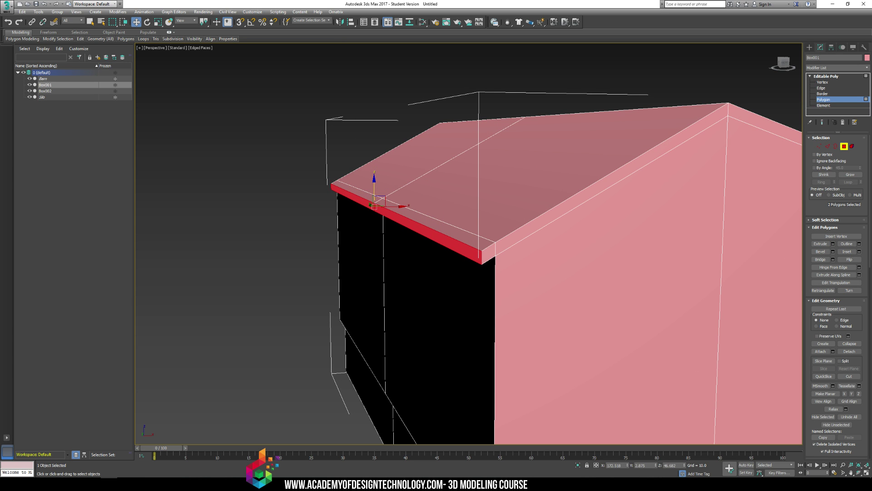
drag(871, 36, 871, 86)
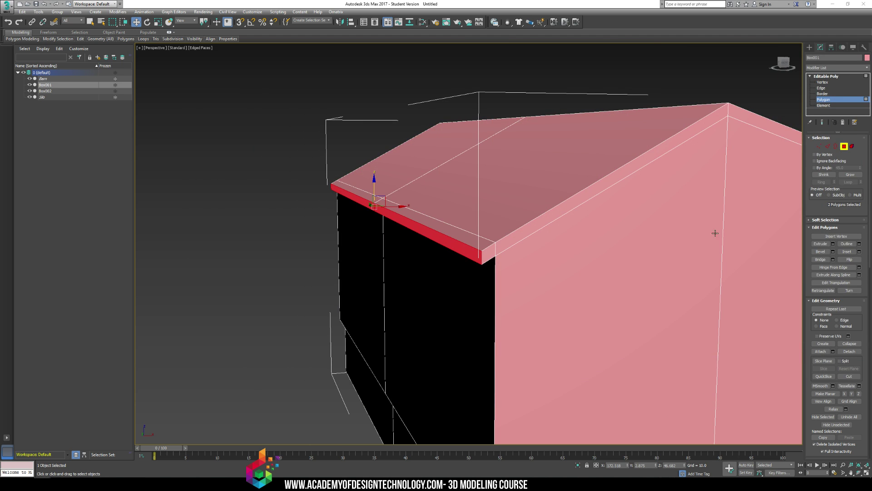
middle_drag(464, 223, 455, 218)
drag(388, 204, 364, 192)
scroll(454, 203, down, 3)
alt+middle_drag(454, 203, 549, 199)
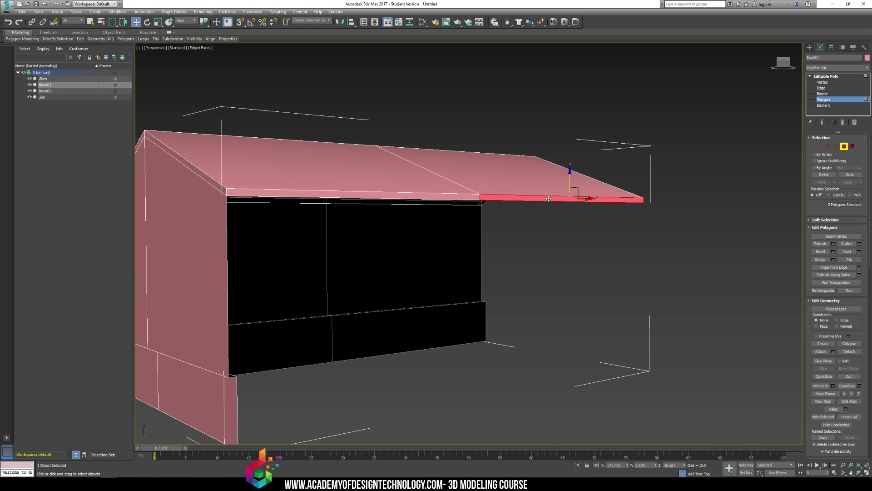
- Extrude the two narrow roof-edge polygons on the barn's open side outward to form the opposite eave overhang
click(403, 196)
alt+middle_drag(403, 196, 471, 203)
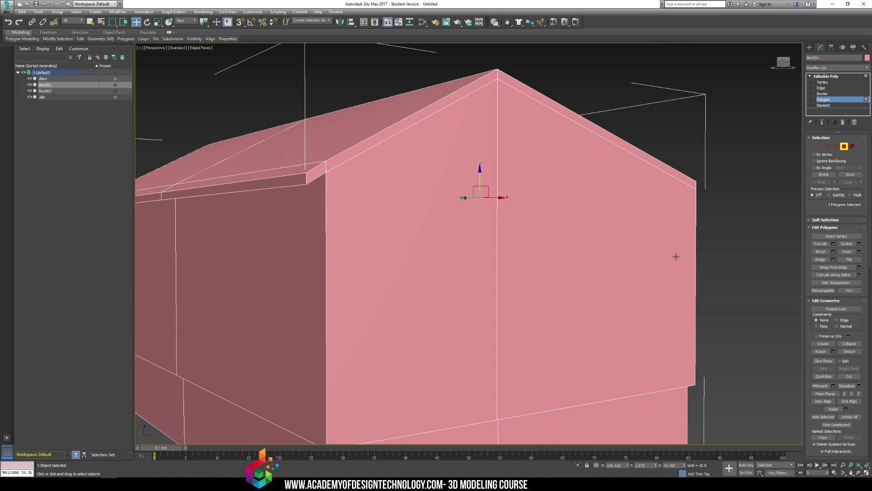
alt+middle_drag(730, 293, 500, 273)
alt+middle_drag(679, 175, 543, 219)
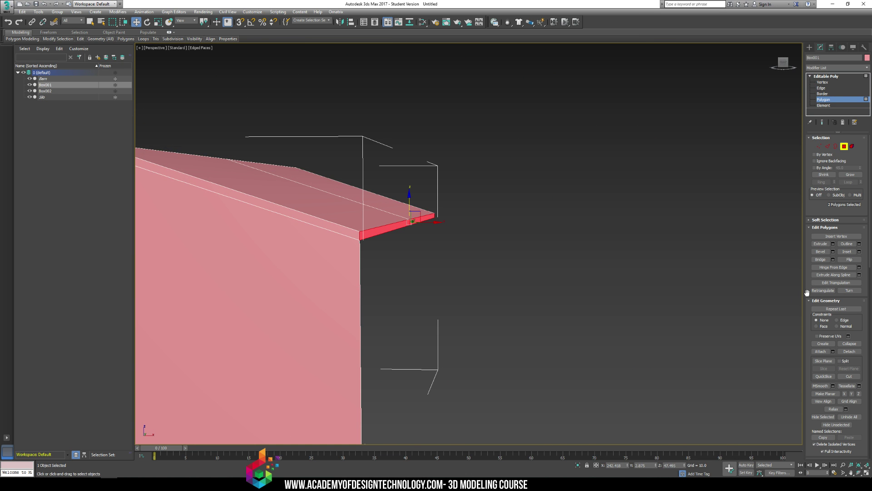
click(821, 245)
drag(387, 230, 403, 200)
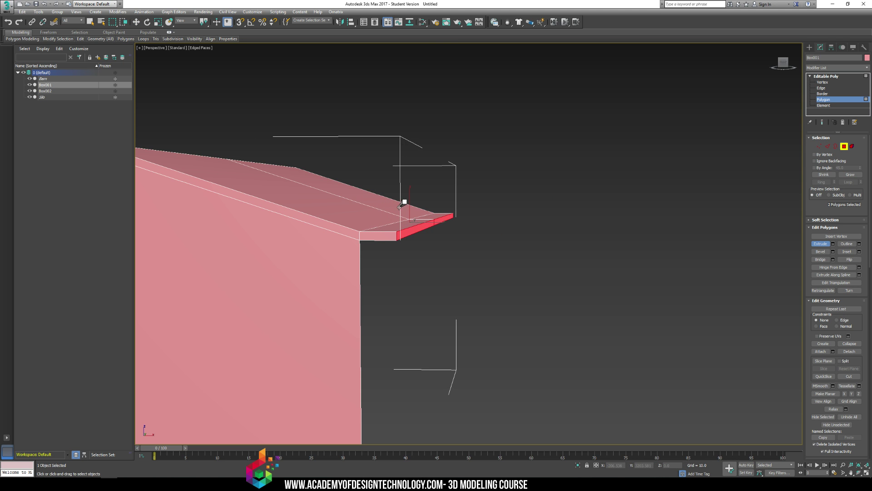
key(w)
- Select the roof-edge and overhang vertices on the barn's open side and lower them along Z to steepen that slope
alt+middle_drag(435, 231, 462, 241)
scroll(461, 241, down, 5)
middle_drag(480, 273, 649, 209)
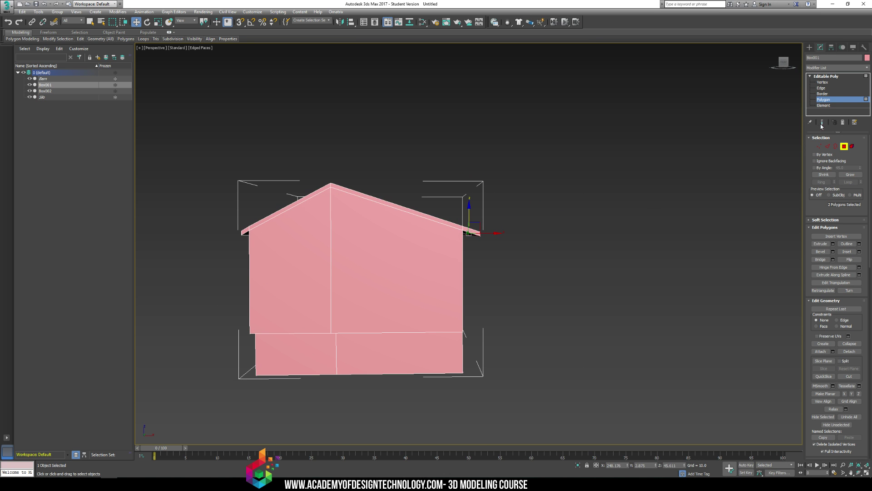
click(837, 82)
drag(443, 196, 547, 269)
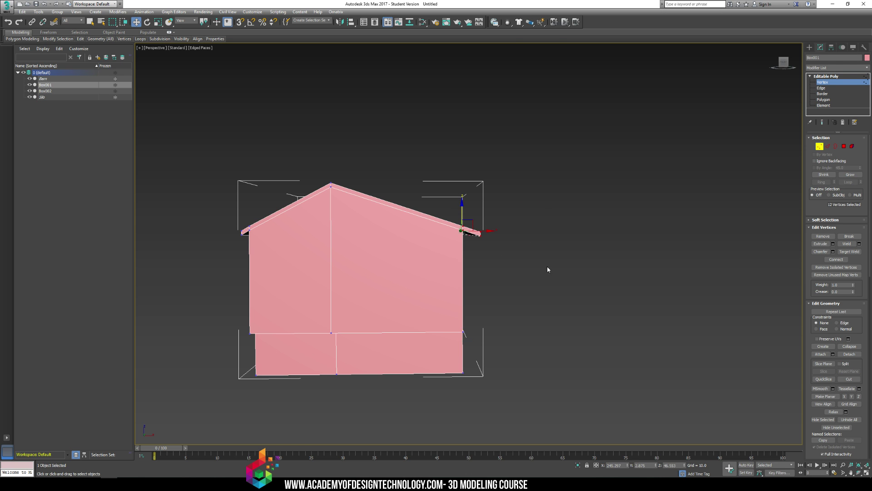
drag(462, 203, 460, 210)
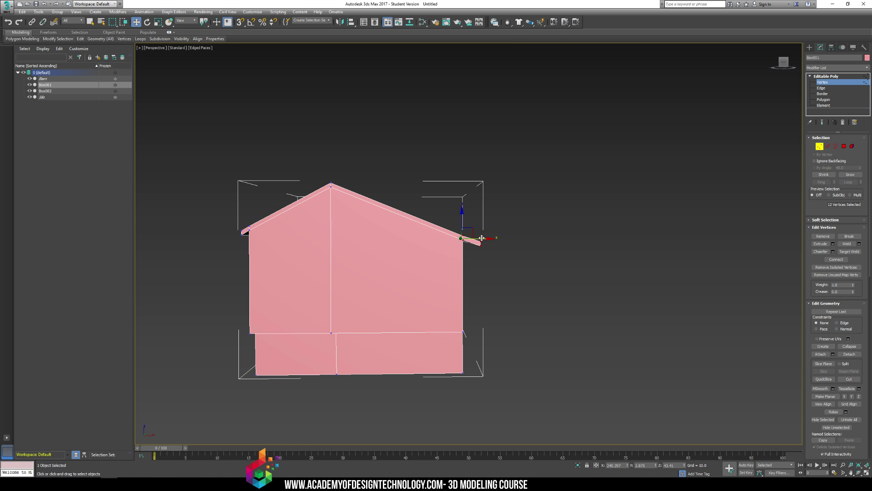
- Lower the outer vertices of the open-side overhang along Z so it follows the roof slope, and clear the selection
alt+middle_drag(483, 237, 483, 239)
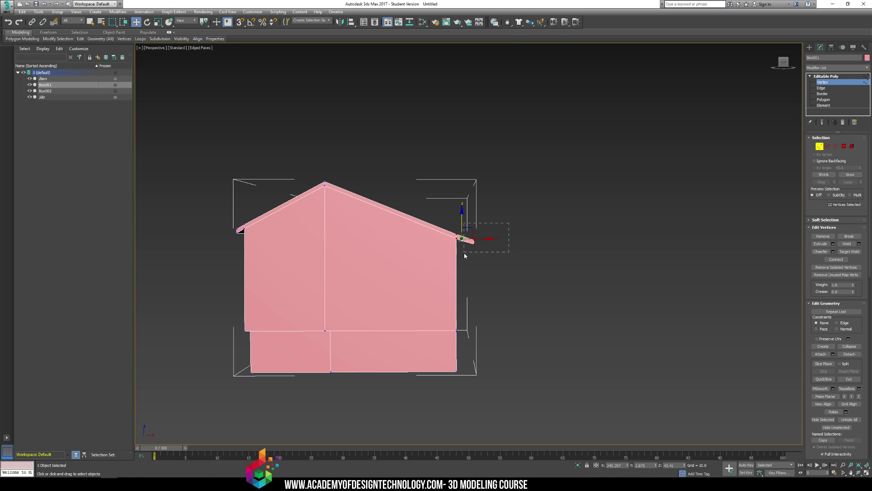
drag(471, 219, 470, 222)
alt+middle_drag(471, 222, 479, 237)
click(589, 295)
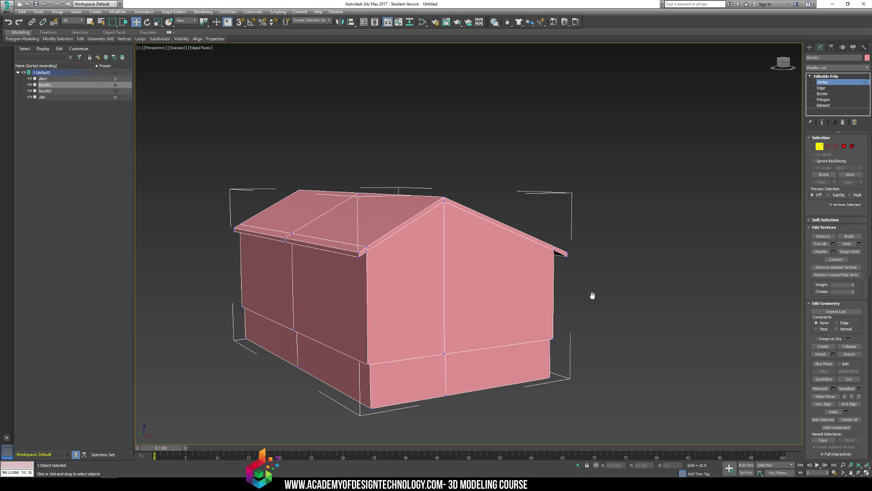
scroll(545, 304, down, 5)
scroll(536, 308, up, 6)
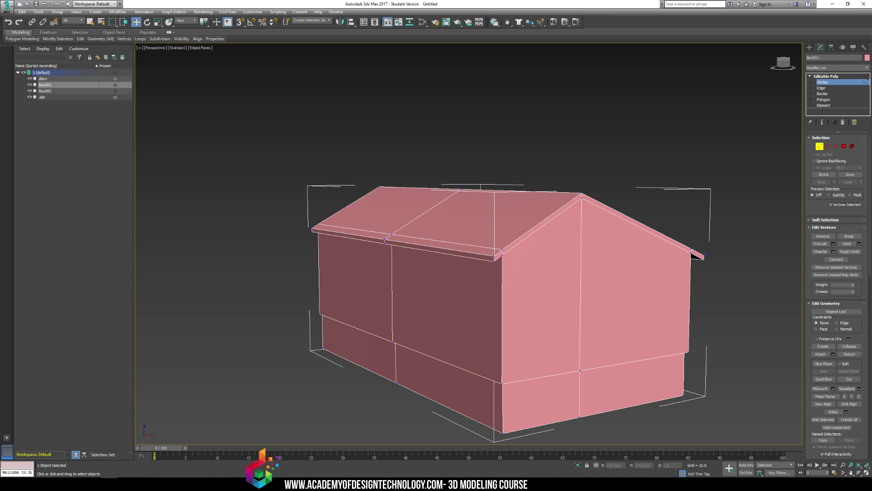
- Inset the long wall's upper polygon nearest the gable by 1.0, and scale the inset face down to a window opening
drag(871, 96, 871, 136)
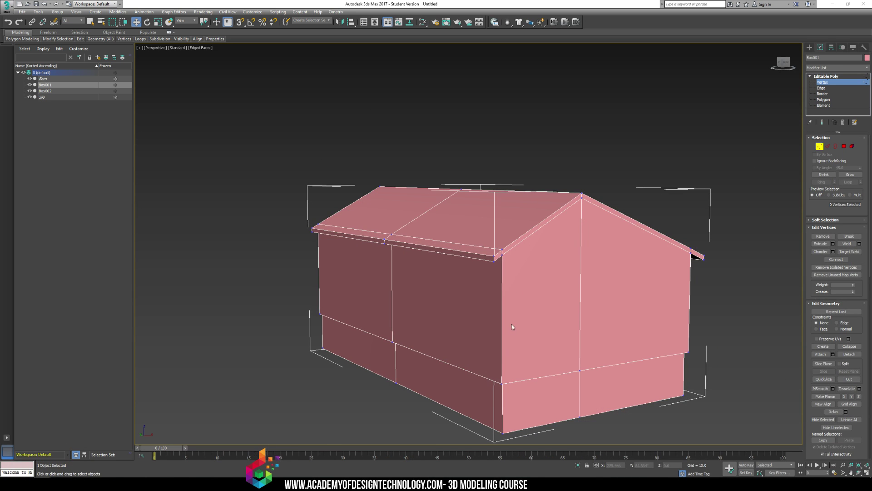
middle_drag(467, 302, 473, 293)
click(823, 99)
click(447, 328)
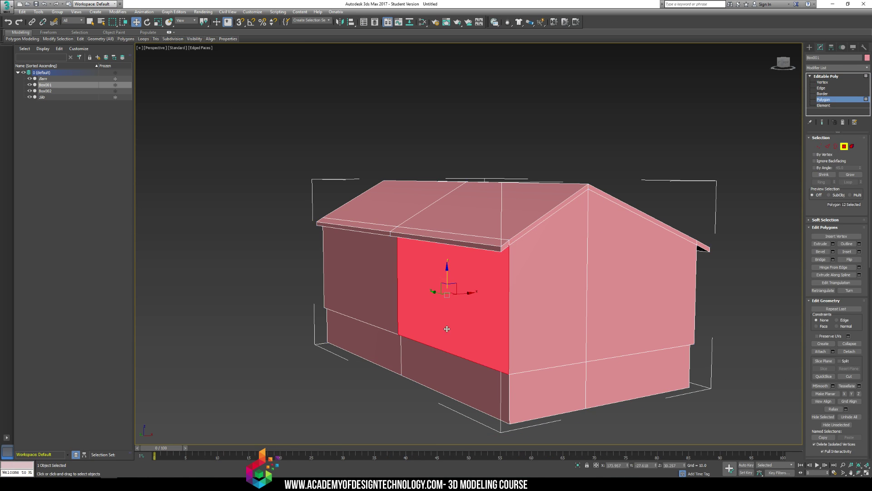
click(859, 252)
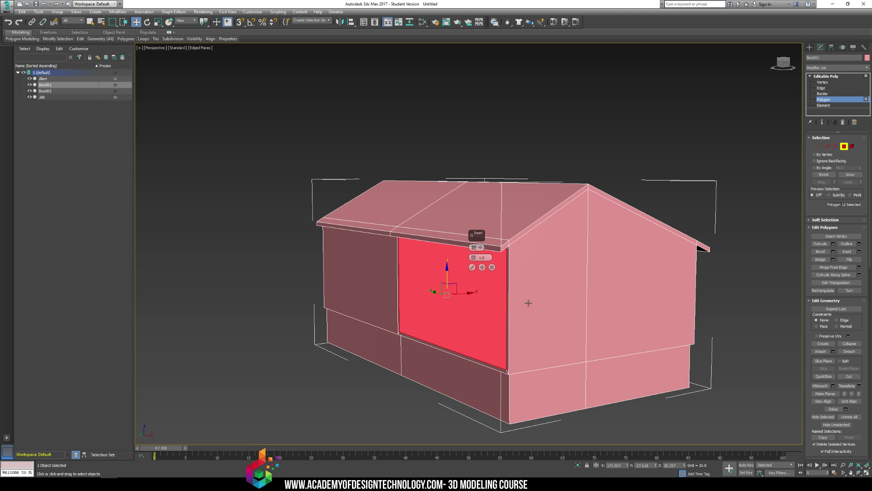
key(r)
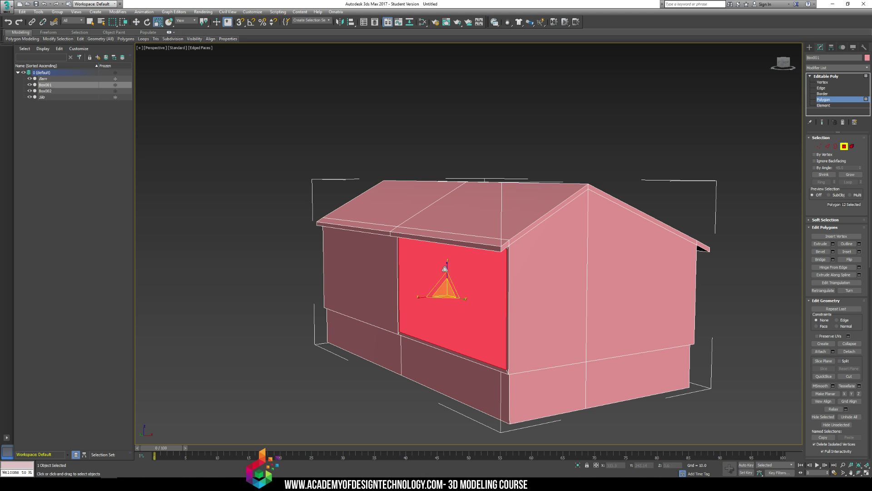
drag(447, 263, 445, 286)
key(w)
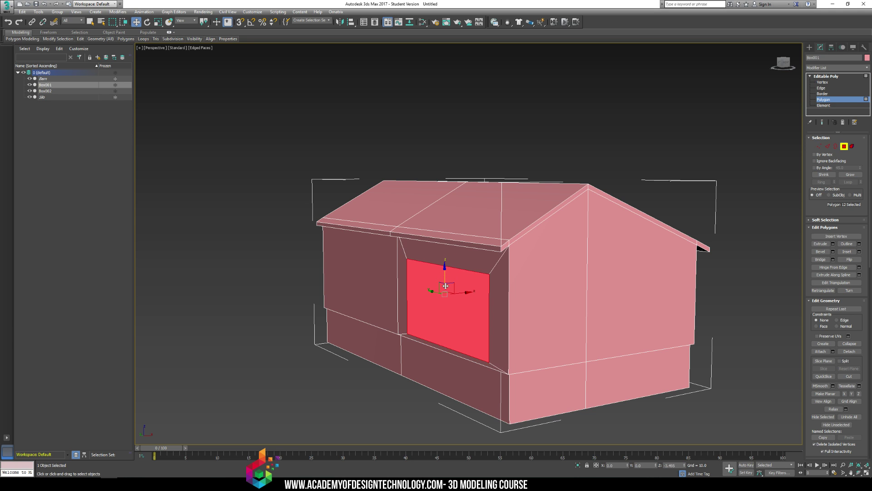
- Extrude the inset window polygon inward to form a shallow recess in the long wall
scroll(407, 303, up, 3)
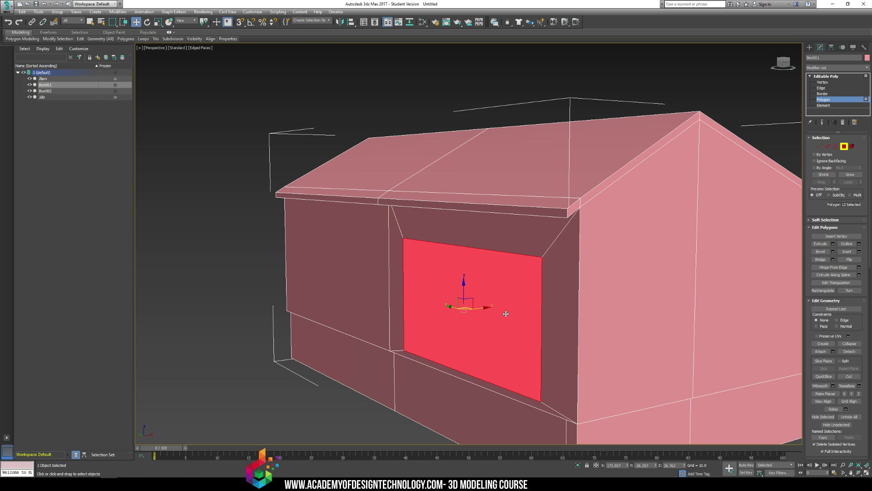
click(821, 243)
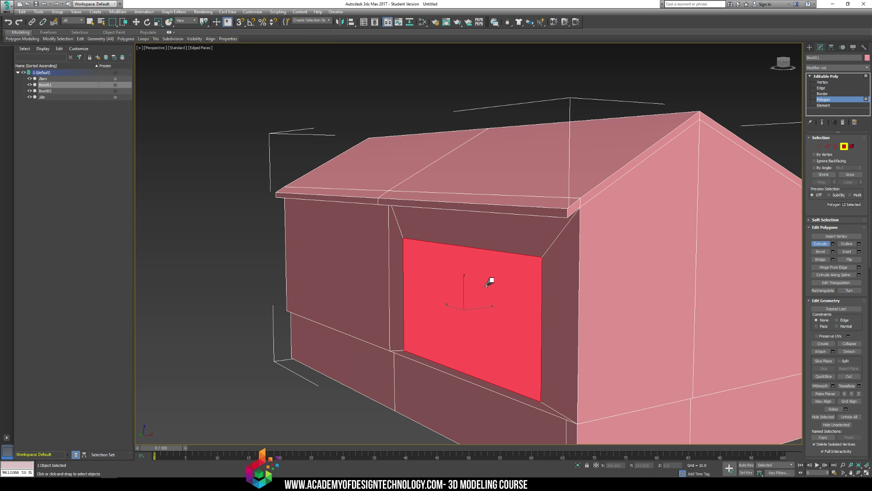
drag(489, 282, 462, 309)
key(r)
key(w)
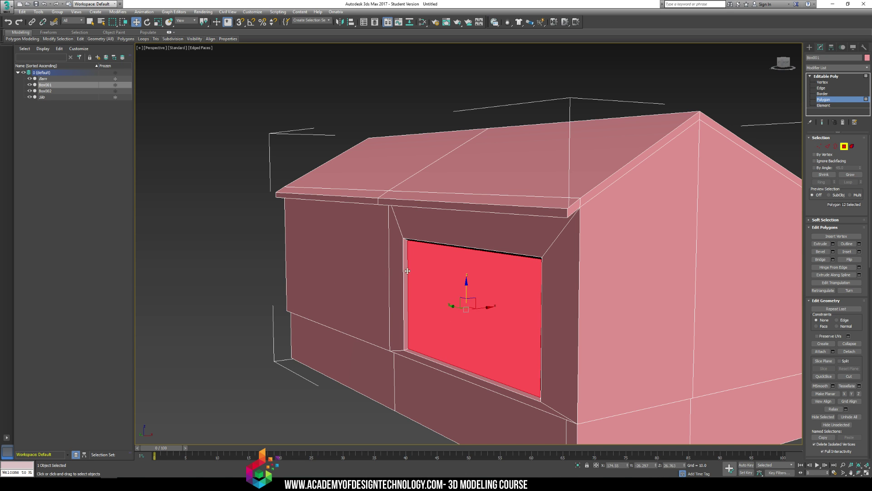
- Select the window pane, its reveal faces and the surrounding upper long-wall polygons, and assign them all to one smoothing group
ctrl+click(417, 241)
ctrl+click(405, 244)
ctrl+click(397, 264)
ctrl+click(379, 277)
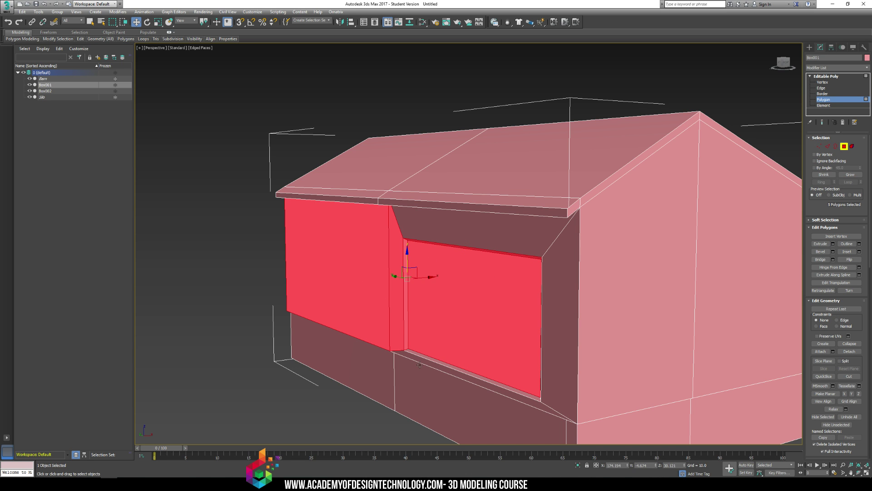
ctrl+click(422, 365)
key(ctrl+z)
ctrl+click(422, 361)
ctrl+click(442, 363)
ctrl+click(549, 395)
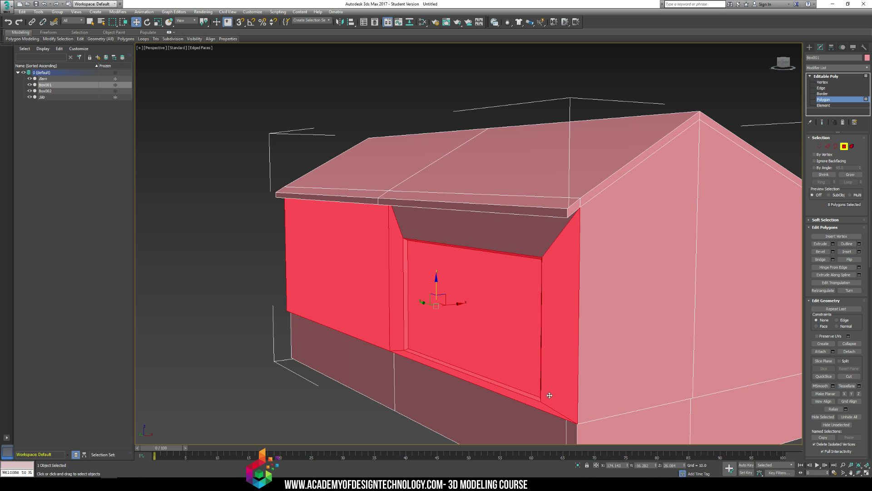
alt+middle_drag(542, 344, 584, 337)
ctrl+click(600, 275)
ctrl+click(597, 235)
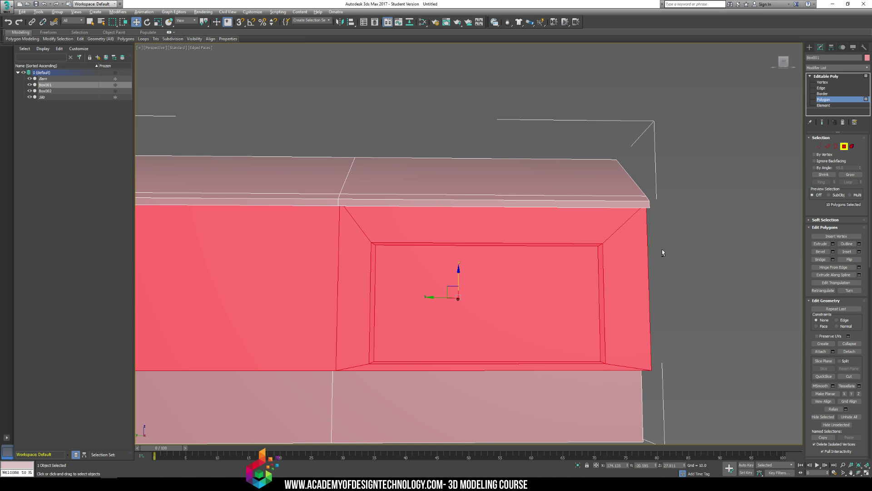
alt+middle_drag(662, 250, 621, 262)
scroll(806, 390, down, 5)
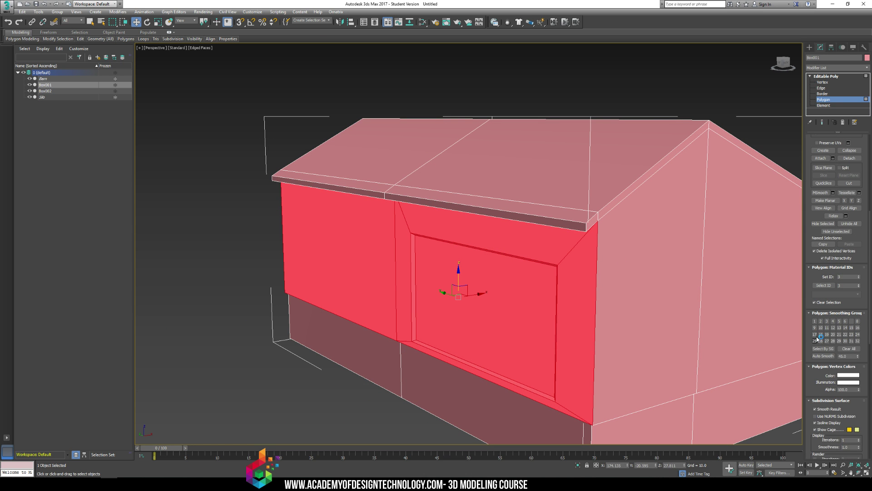
click(821, 322)
click(522, 143)
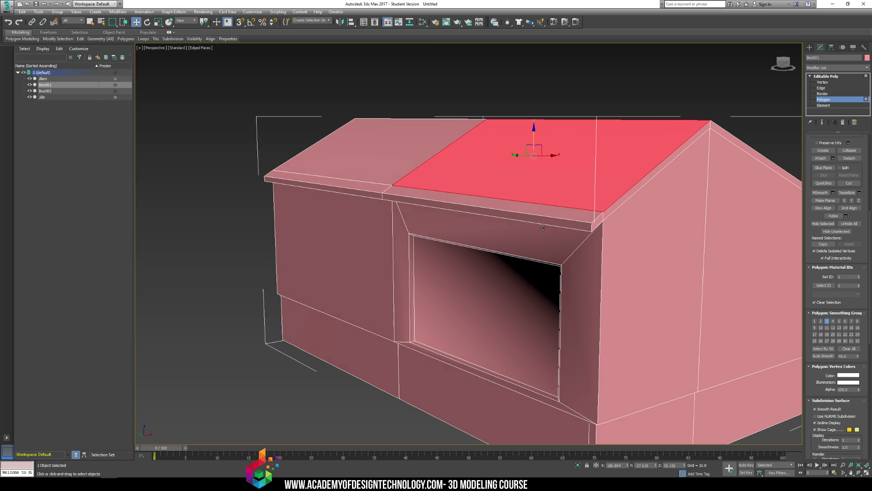
- Test-render the perspective view to check the shading around the window recess
scroll(567, 211, up, 5)
alt+middle_drag(566, 210, 532, 229)
scroll(582, 230, down, 4)
key(shift+q)
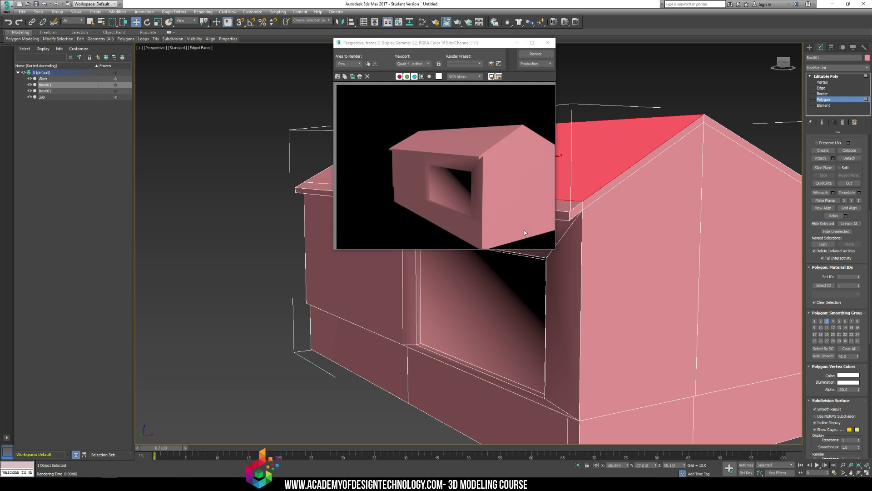
click(548, 42)
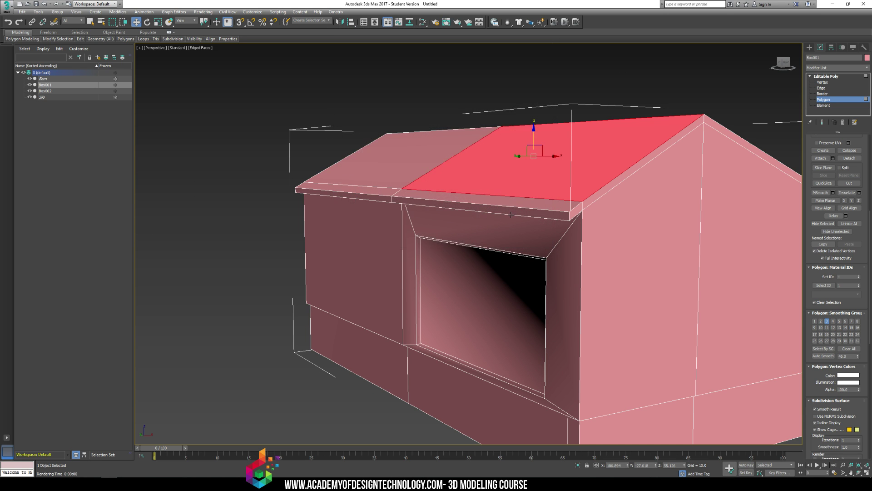
- Change the smoothing group of the recessed window pane and test-render its shading
click(506, 282)
click(821, 322)
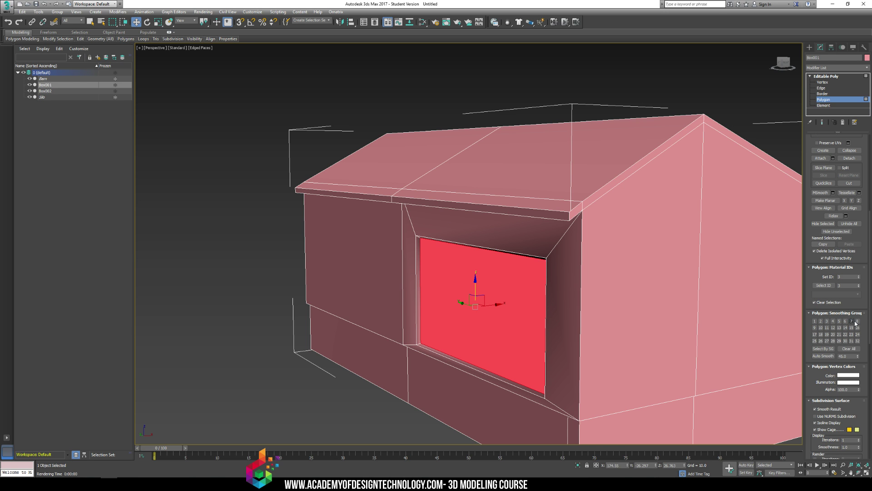
click(655, 120)
key(shift+q)
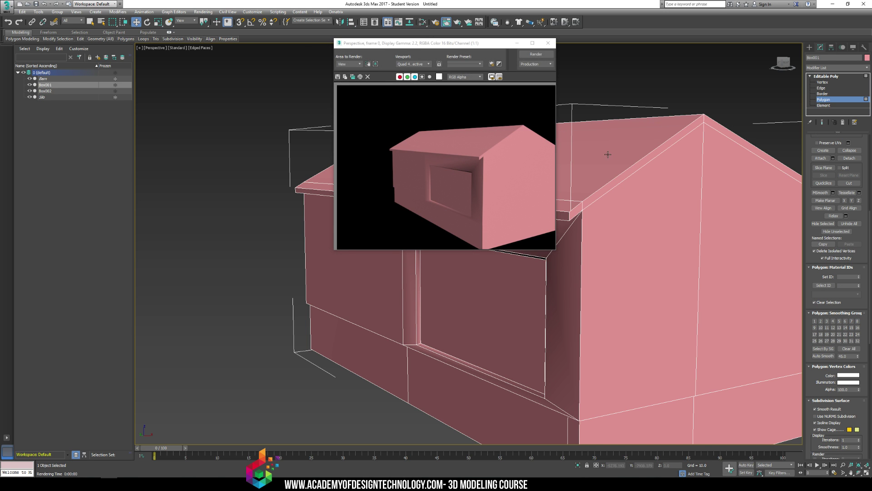
click(548, 43)
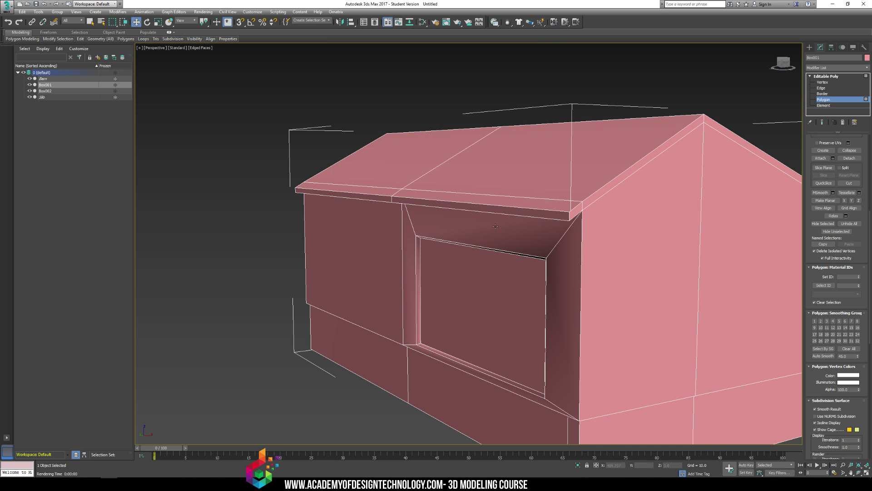
- Scale down the recessed window pane so the reveal tapers inward, and test-render the view
click(474, 258)
key(r)
drag(475, 300, 475, 320)
click(496, 96)
key(shift+q)
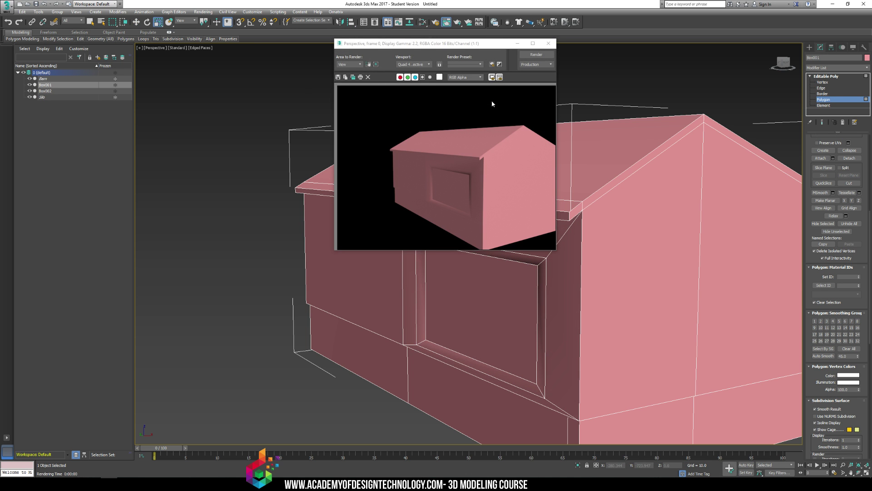
- Render the whole barn from a corner angle to examine the tapered window recess and overhanging roof
alt+middle_drag(619, 156, 592, 218)
key(shift+q)
scroll(592, 218, up, 3)
key(shift+q)
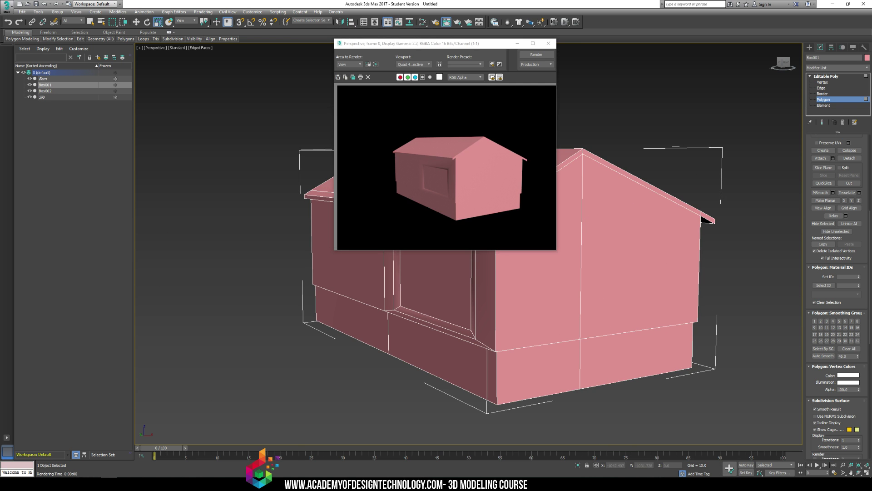
drag(871, 116, 463, 89)
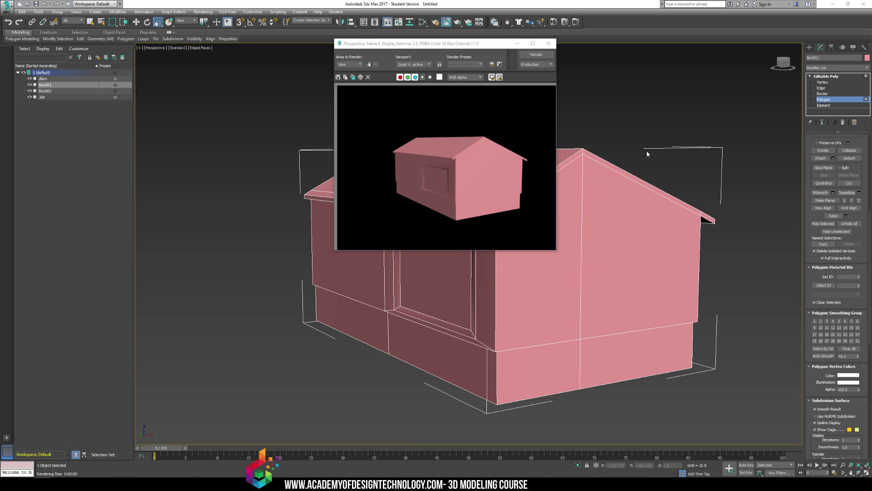
click(549, 44)
alt+middle_drag(488, 191, 443, 231)
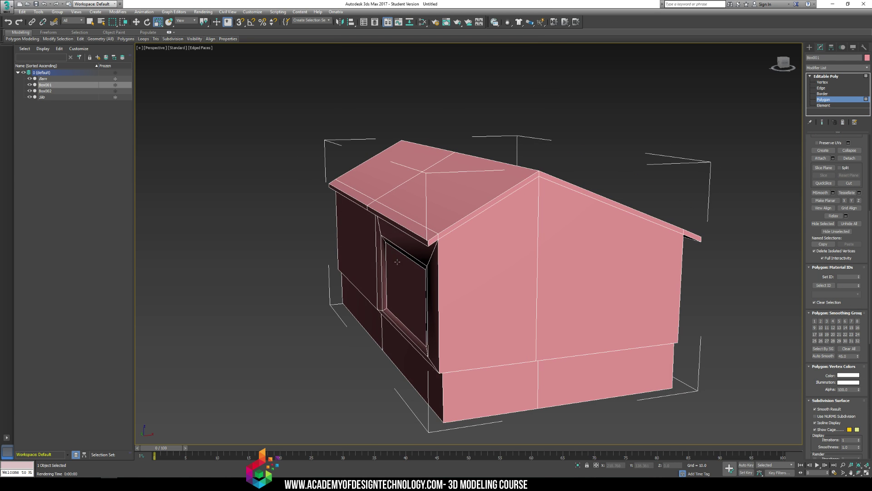
- Move the recessed window pane slightly along X to adjust the recess depth
click(392, 283)
scroll(393, 283, up, 2)
key(w)
drag(426, 293, 424, 292)
scroll(337, 296, down, 3)
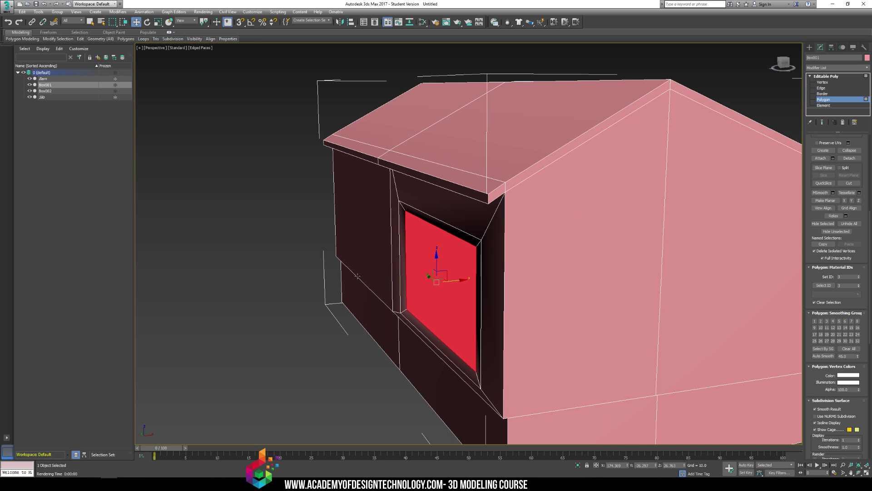
- Render the barn from the window side, clear the selection and inspect the adjusted recess up close
scroll(337, 296, down, 2)
scroll(375, 272, up, 2)
alt+middle_drag(376, 271, 407, 202)
key(shift+q)
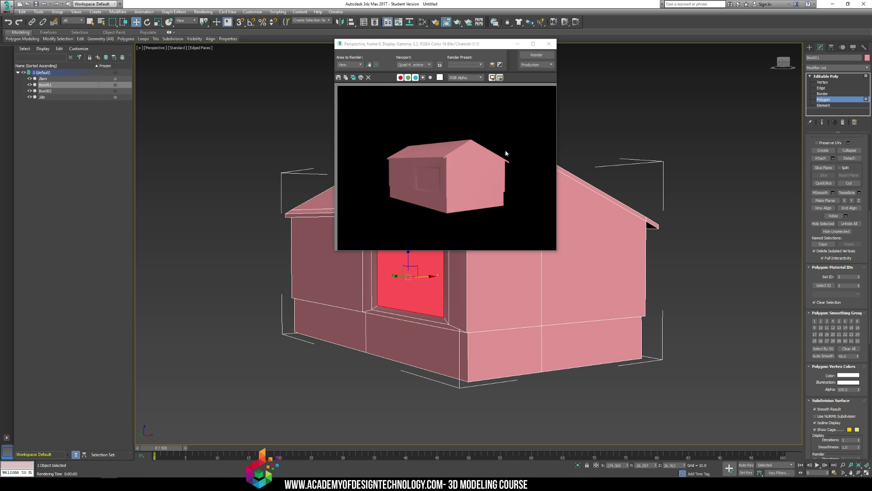
click(548, 44)
scroll(449, 145, down, 3)
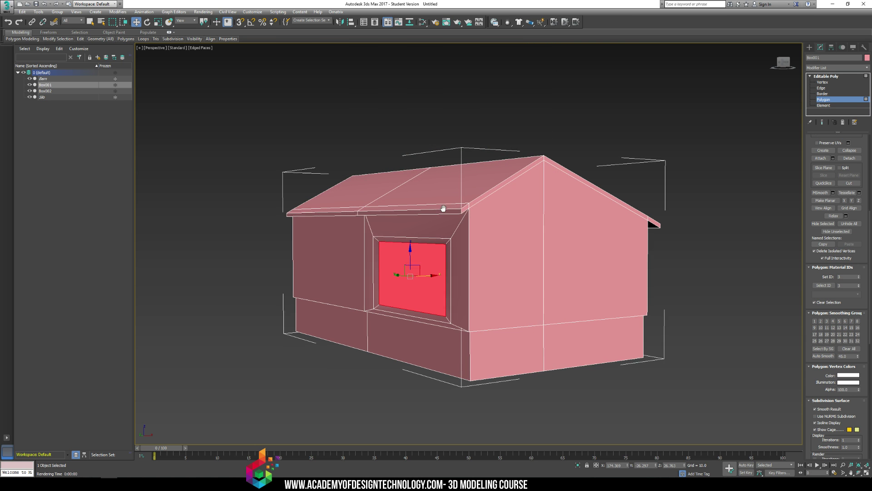
click(451, 136)
scroll(415, 251, up, 5)
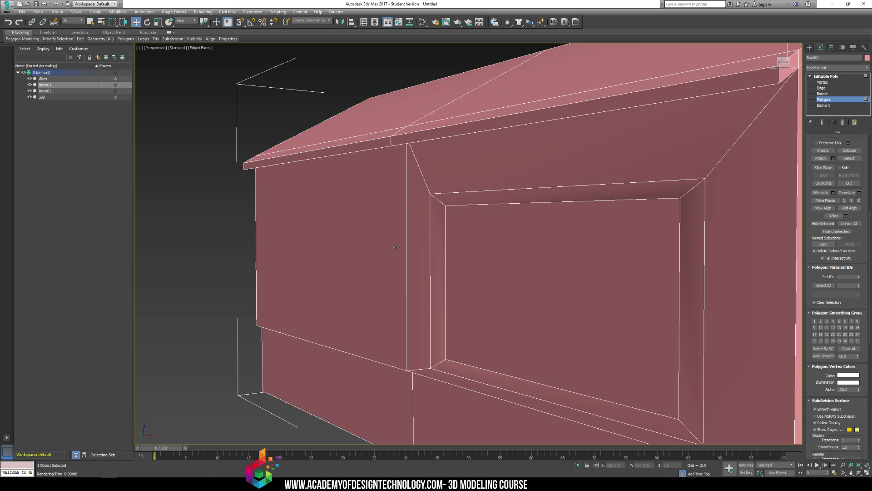
- Inset the gable-end foundation polygon nearest the window wall, scale it to a small square and place it beside the centre line
scroll(365, 241, down, 5)
alt+middle_drag(584, 282, 590, 327)
click(550, 325)
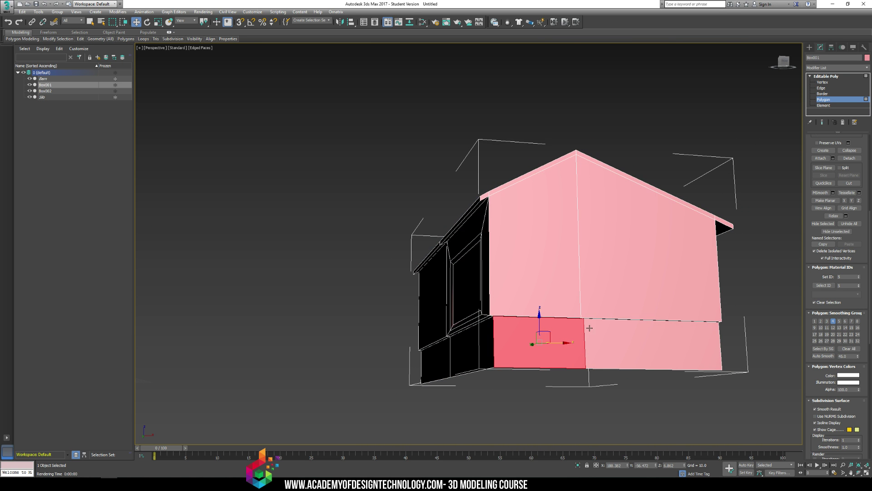
scroll(605, 326, up, 5)
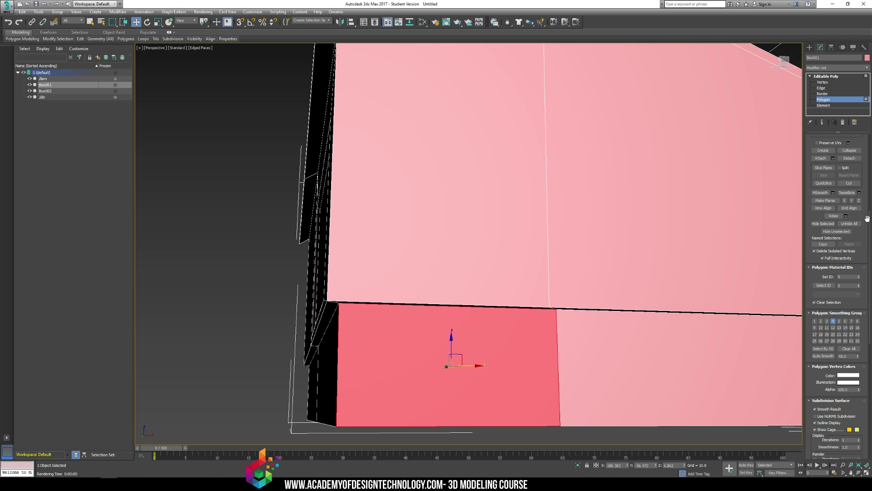
scroll(865, 217, up, 5)
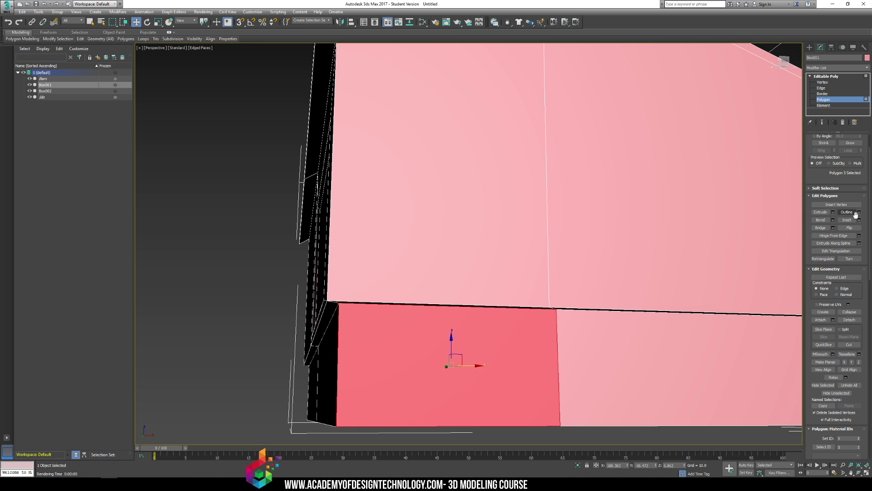
click(859, 220)
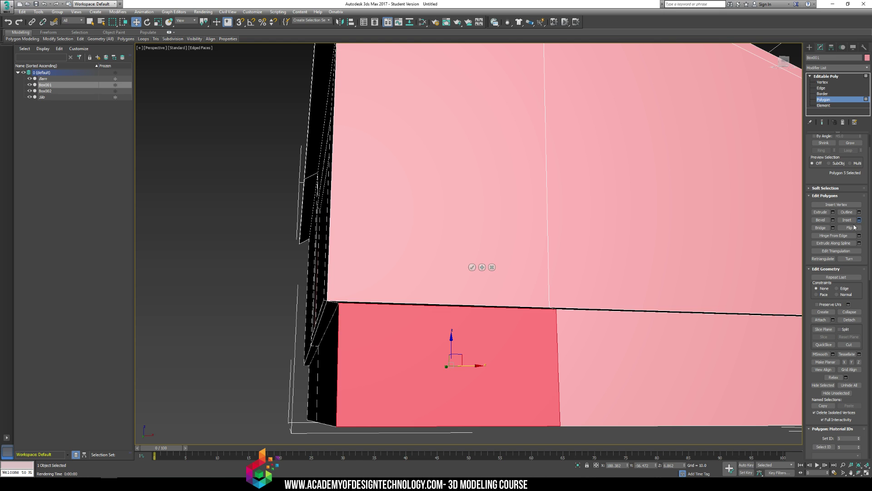
click(473, 267)
key(r)
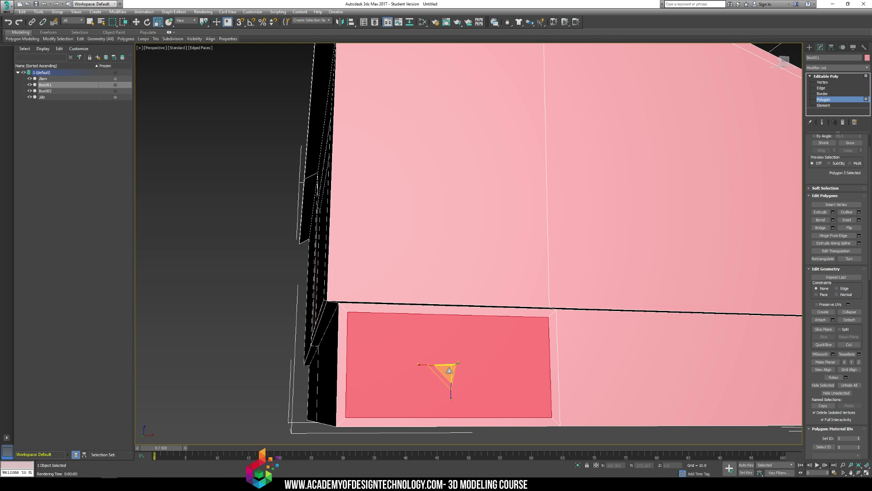
drag(449, 371, 526, 313)
key(w)
- Inset the other gable-end foundation polygon by 1.0, scale it to a small square and move it up toward the centre line
click(644, 343)
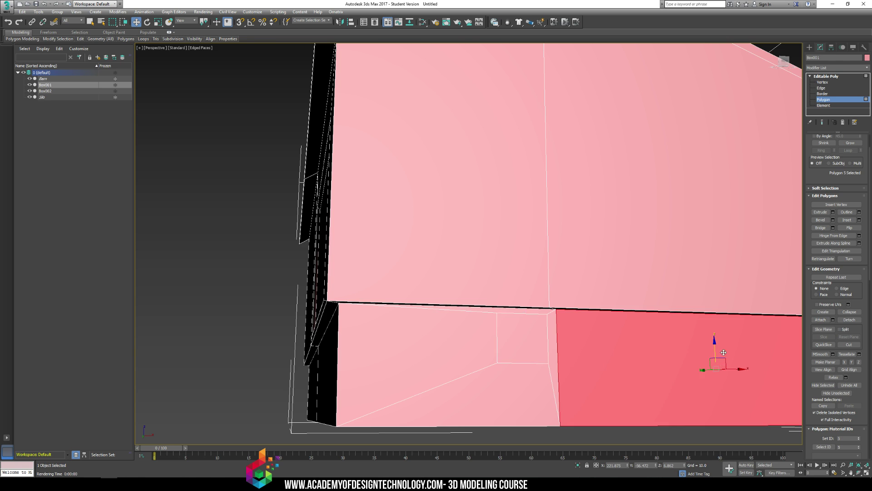
alt+middle_drag(724, 352, 754, 312)
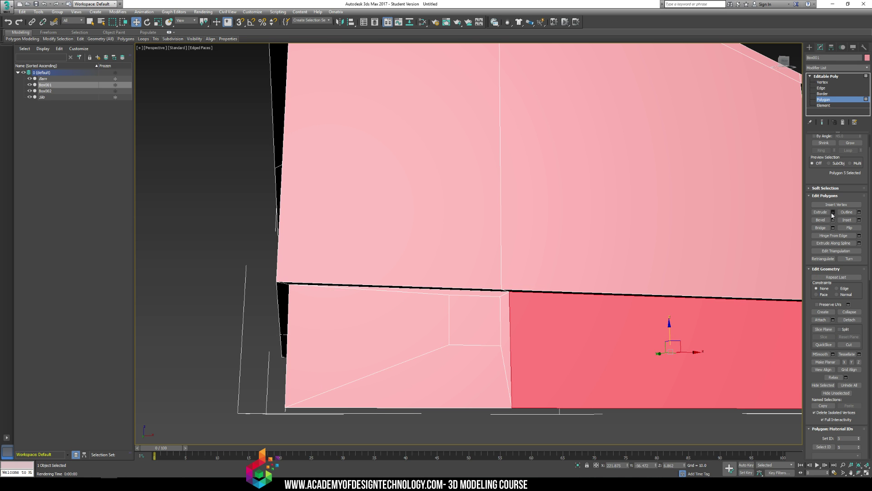
click(859, 220)
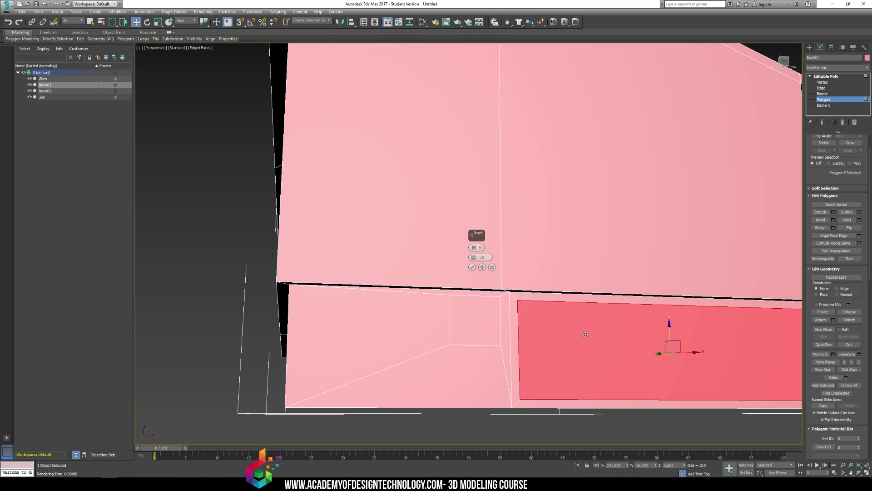
click(472, 267)
key(r)
drag(670, 356, 681, 351)
key(w)
drag(679, 319, 602, 351)
key(r)
key(w)
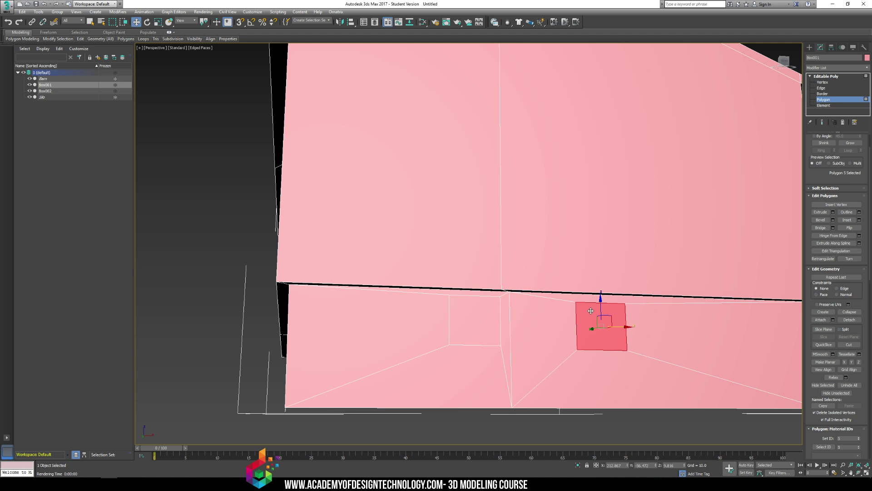
- Move the selected foundation square farther from the centre line and slightly up, and add the other square to the selection
mouse_move(577, 334)
alt+middle_down()
mouse_move(590, 342)
mouse_move(569, 322)
alt+middle_up()
drag(593, 318, 645, 295)
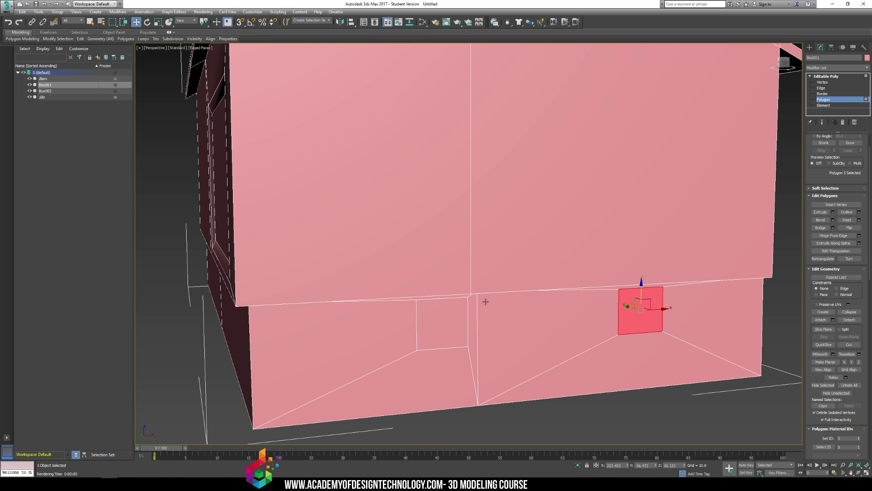
click(443, 324)
alt+middle_drag(443, 323, 530, 318)
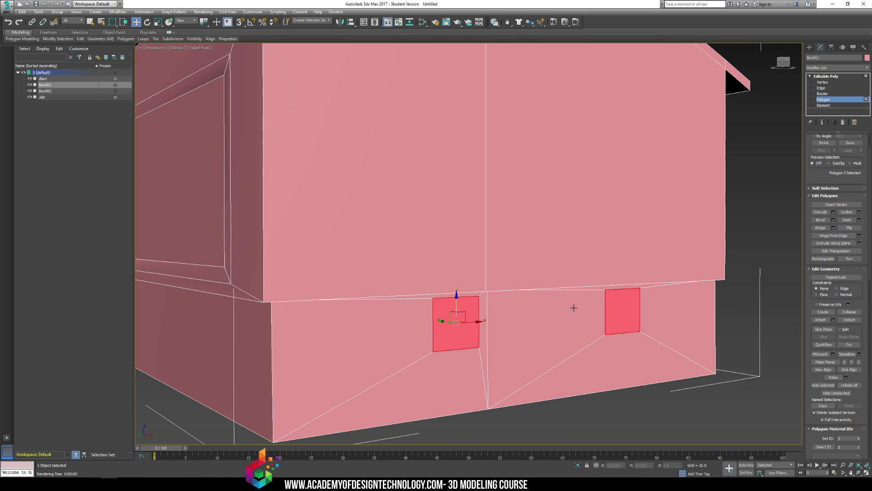
scroll(581, 303, up, 2)
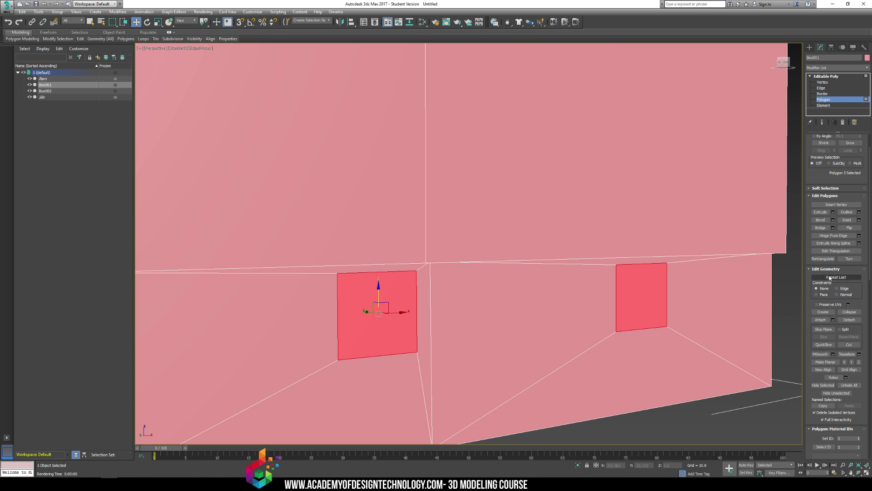
- Extrude both foundation squares slightly outward and inset their front faces by 0.467
click(820, 212)
drag(635, 284, 636, 282)
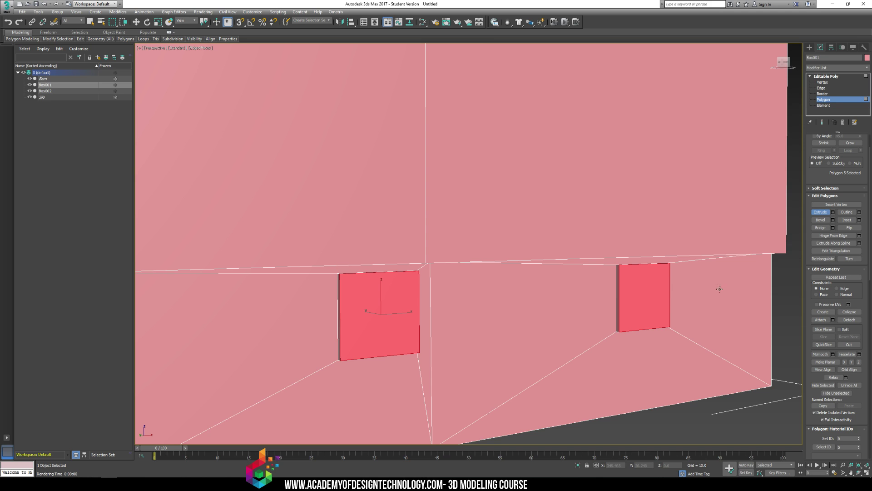
click(859, 220)
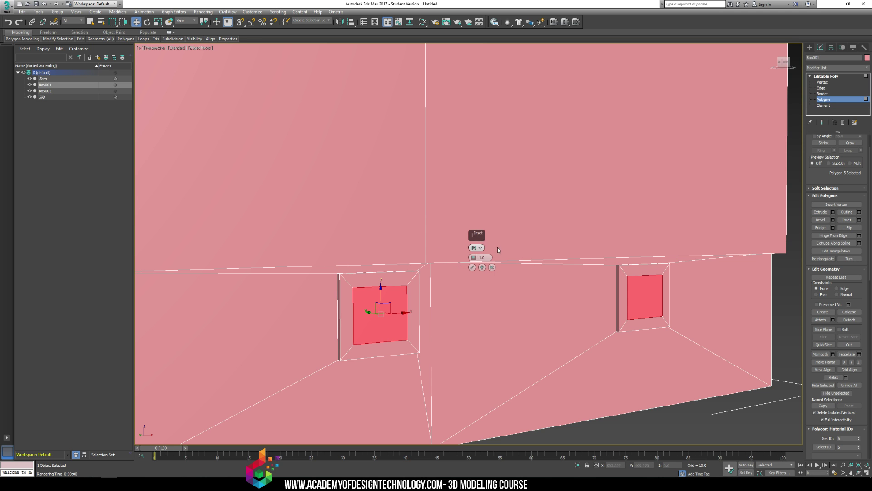
drag(476, 260, 475, 259)
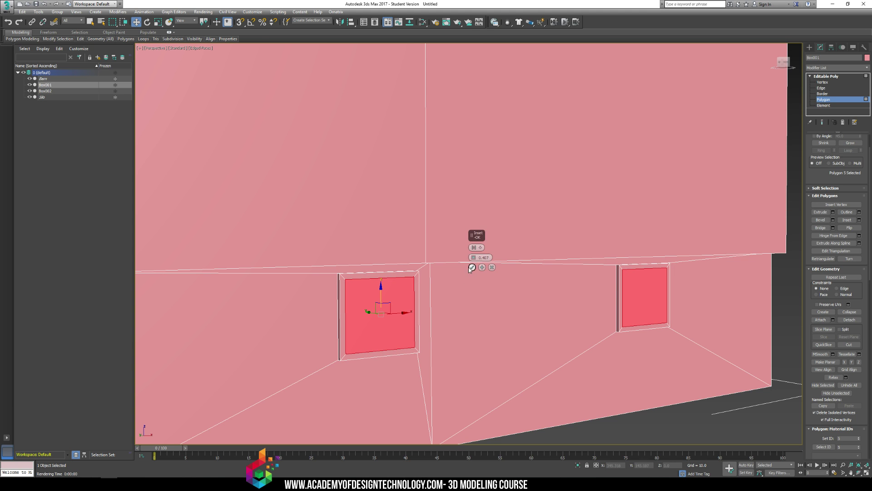
click(471, 268)
- Extrude the two inset polygons inward to form recessed foundation windows with raised frames
click(821, 212)
mouse_move(643, 296)
mouse_down()
mouse_move(643, 305)
mouse_move(644, 295)
mouse_up()
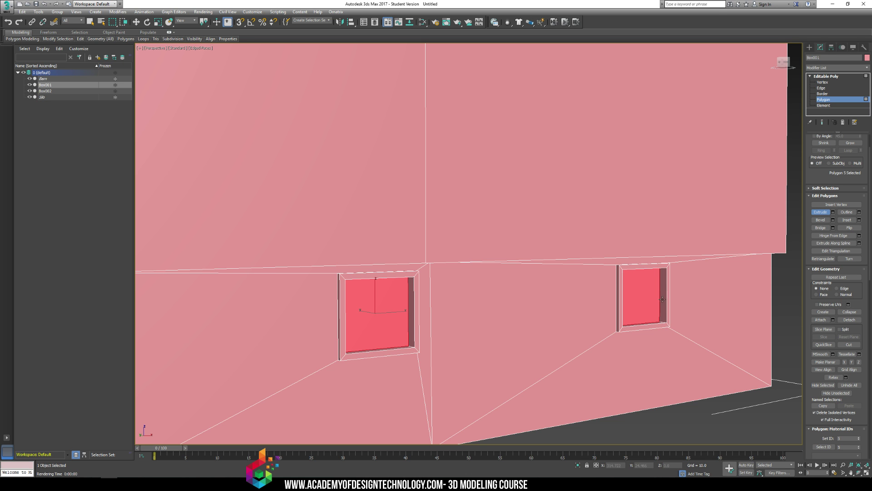
mouse_move(661, 299)
alt+middle_down()
mouse_move(653, 288)
mouse_move(657, 294)
alt+middle_up()
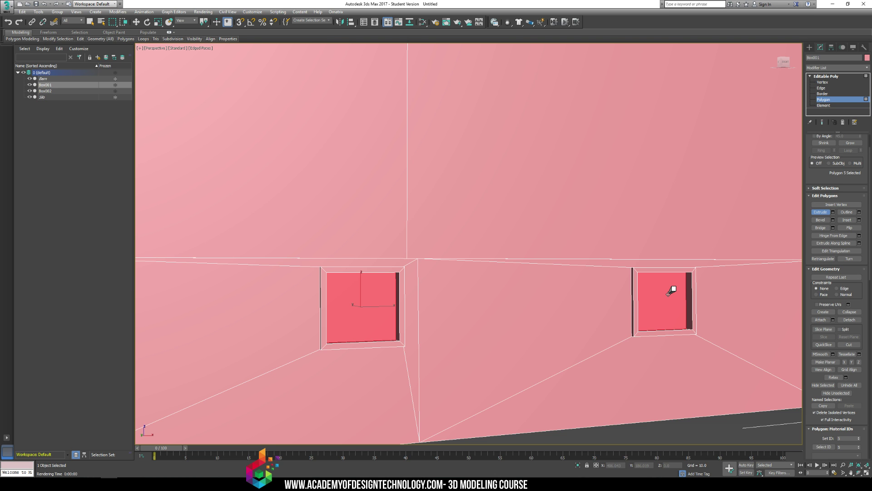
alt+middle_drag(634, 285, 662, 302)
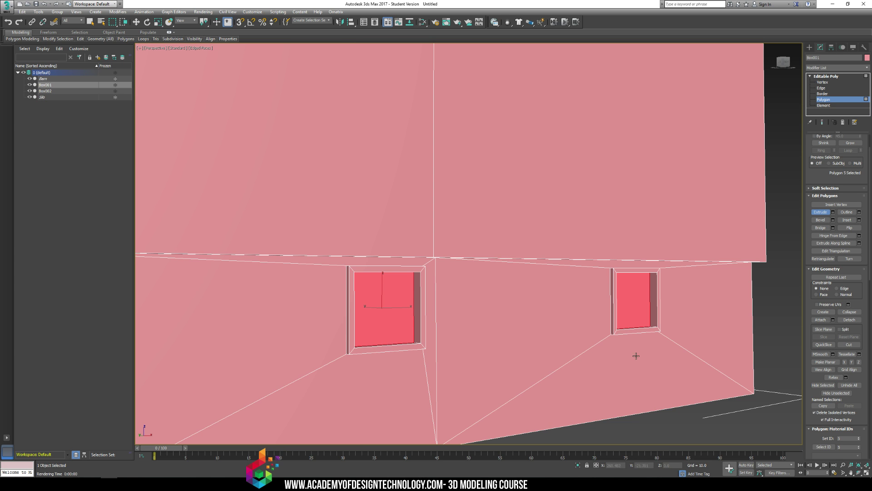
alt+middle_drag(296, 303, 364, 307)
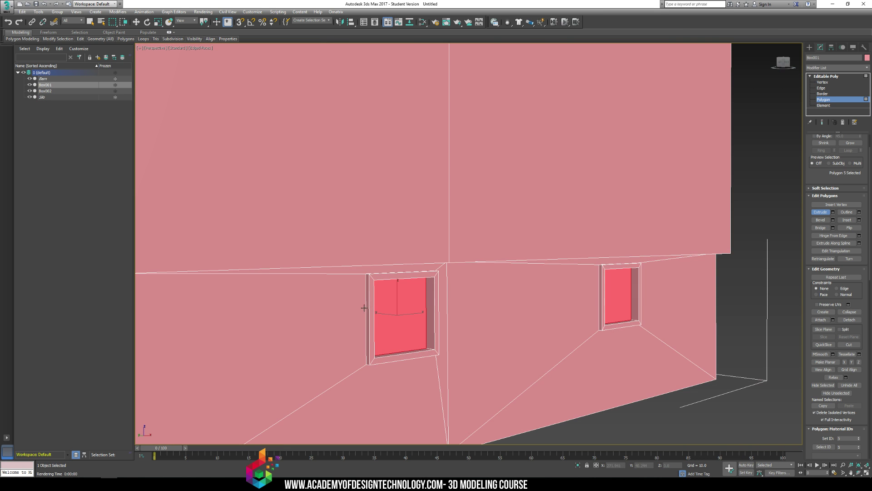
alt+middle_drag(429, 296, 504, 299)
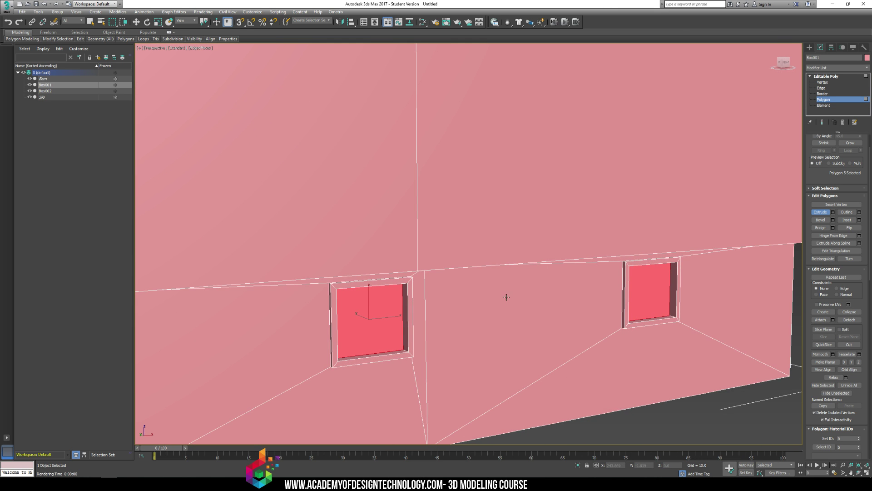
alt+middle_drag(378, 295, 381, 299)
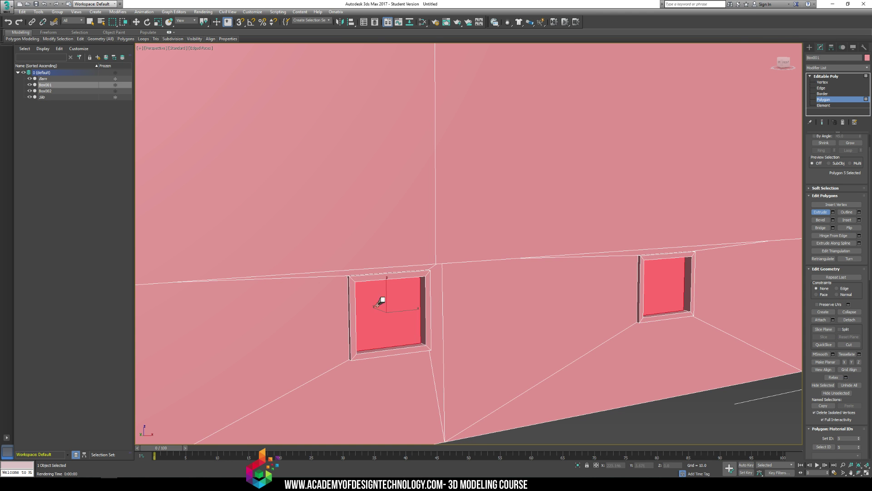
- Inspect the recessed foundation opening and its frame up close, selecting its polygons one by one
key(w)
click(545, 336)
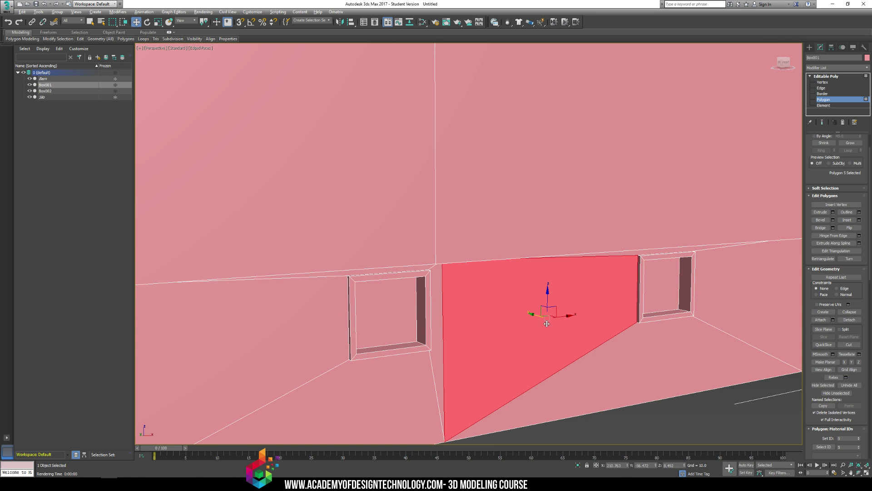
alt+middle_drag(546, 324, 551, 318)
alt+middle_drag(387, 274, 468, 321)
click(391, 292)
scroll(391, 297, up, 3)
click(390, 295)
click(467, 321)
scroll(467, 321, up, 5)
scroll(428, 278, down, 1)
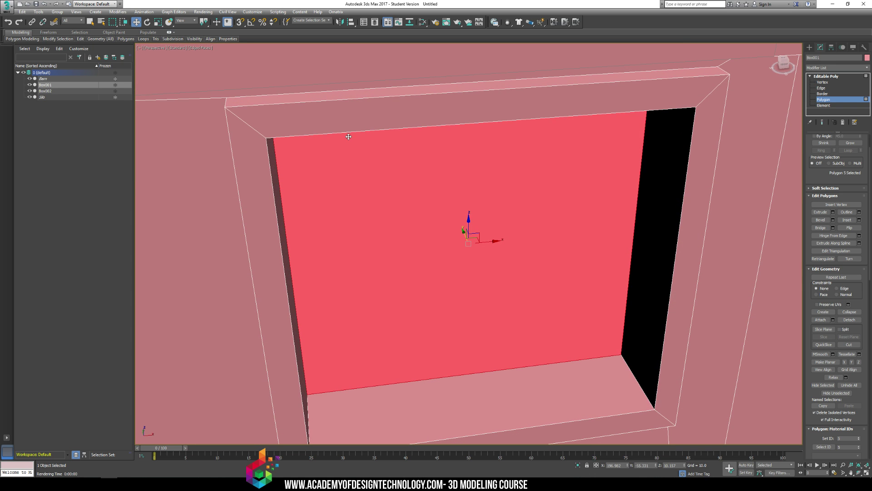
click(358, 99)
alt+middle_drag(357, 99, 459, 182)
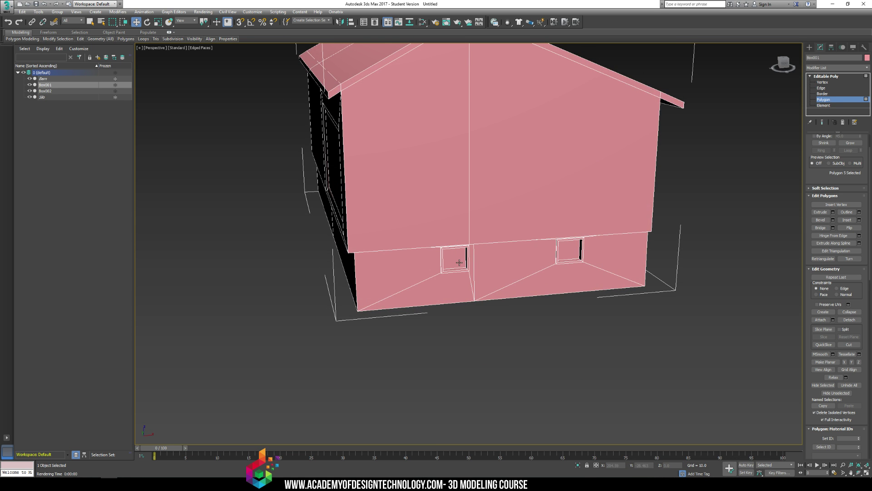
- Save the scene as farm
key(ctrl+s)
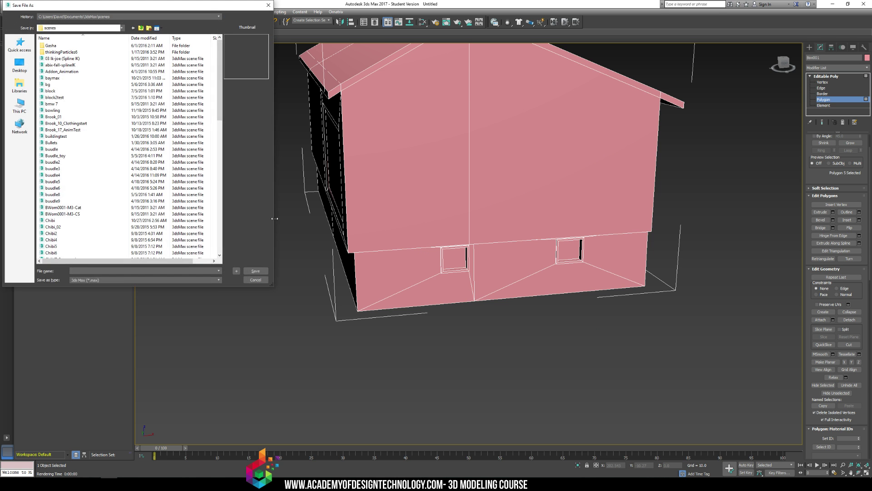
text(farm)
key(Return)
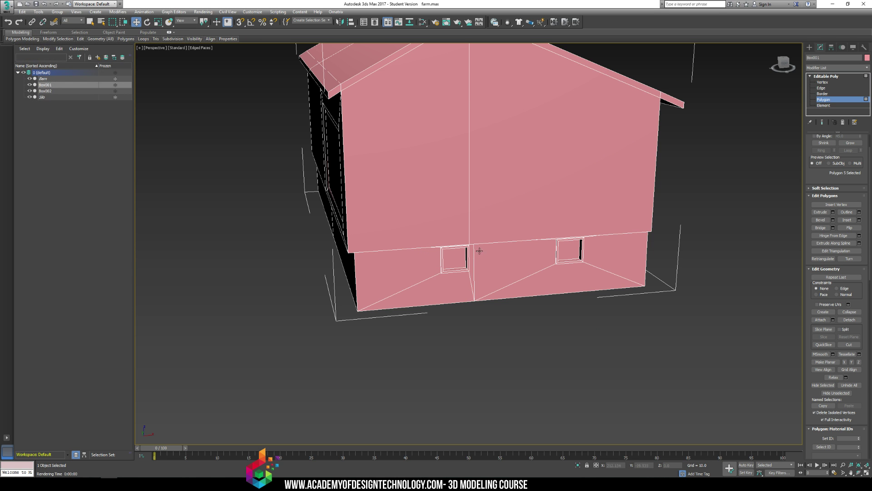
- Examine the top frame polygon of the foundation window from several angles and review the whole barn
alt+middle_drag(480, 251, 464, 276)
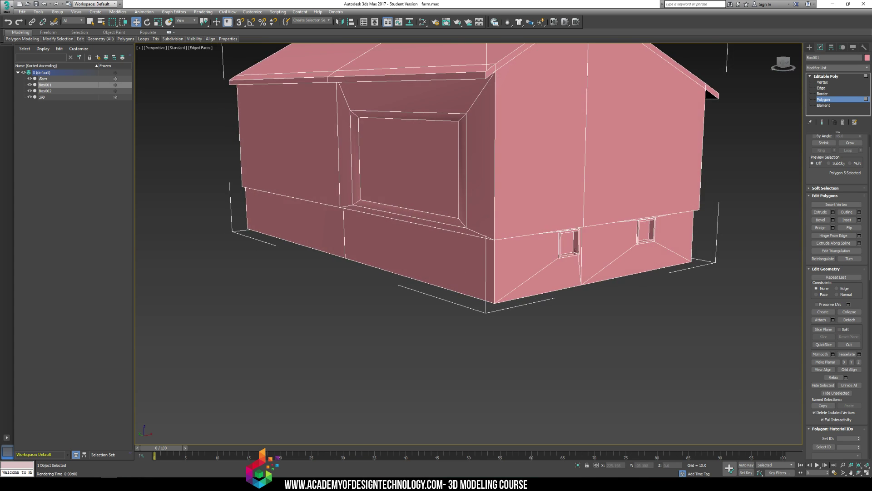
scroll(574, 251, up, 5)
click(472, 199)
scroll(473, 199, up, 3)
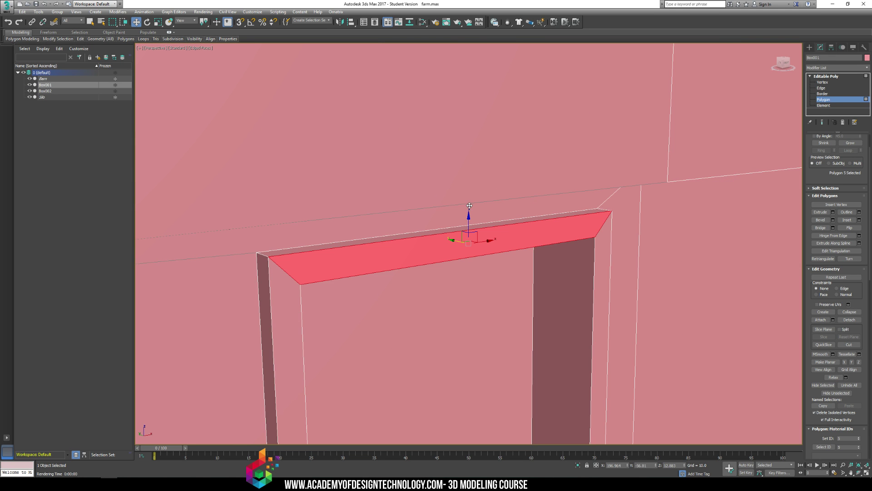
alt+middle_drag(459, 221, 444, 184)
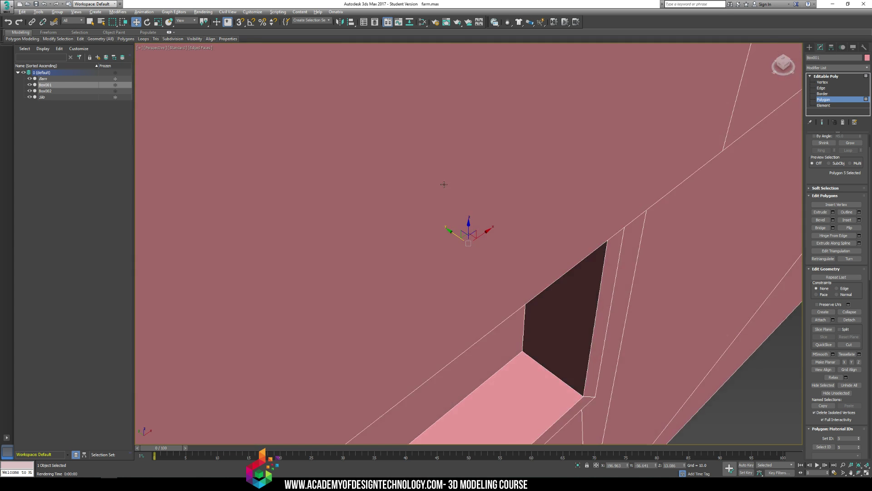
scroll(444, 184, down, 10)
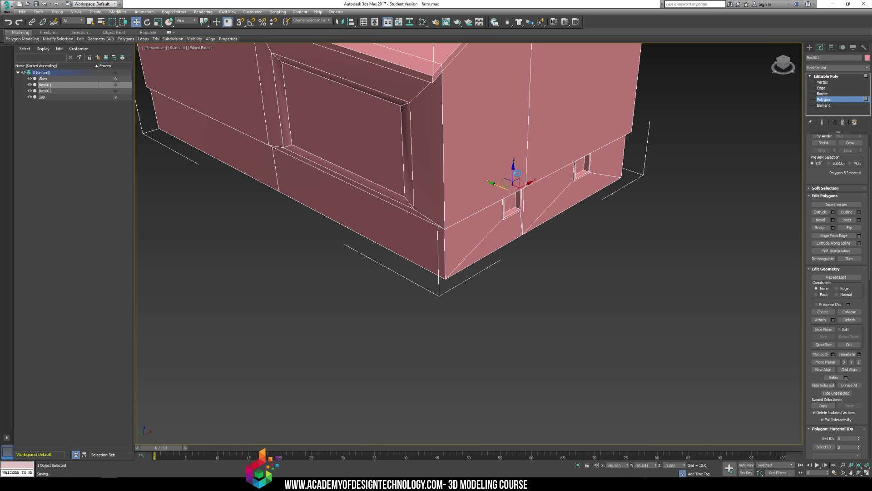
click(825, 78)
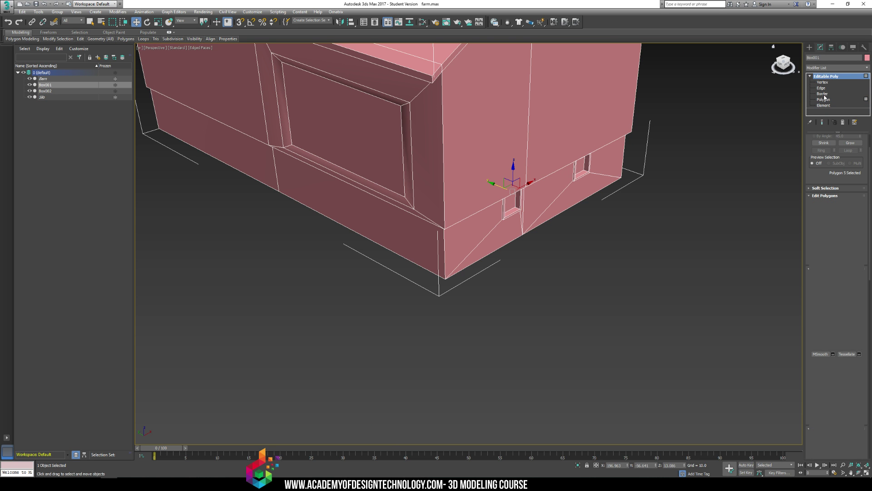
click(823, 100)
middle_drag(547, 219, 445, 232)
scroll(553, 238, down, 5)
scroll(429, 223, up, 5)
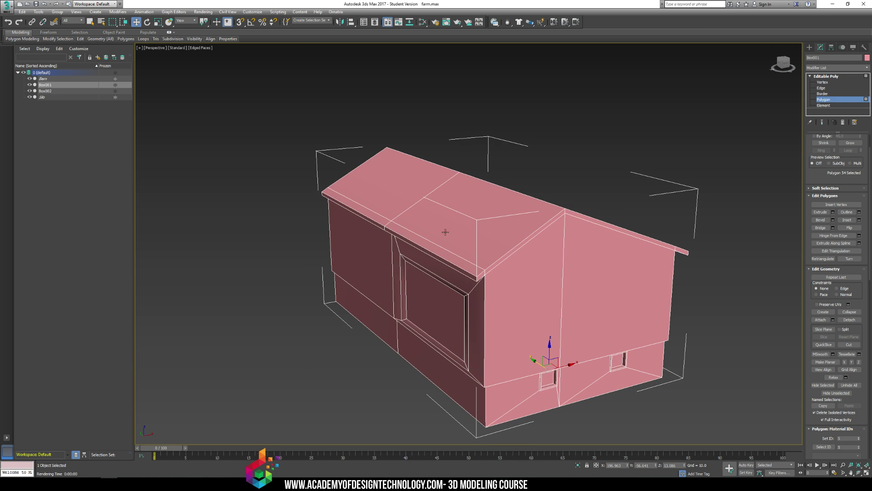
- Leave polygon editing and check the barn reference photo in the browser
click(809, 47)
key(alt+Tab)
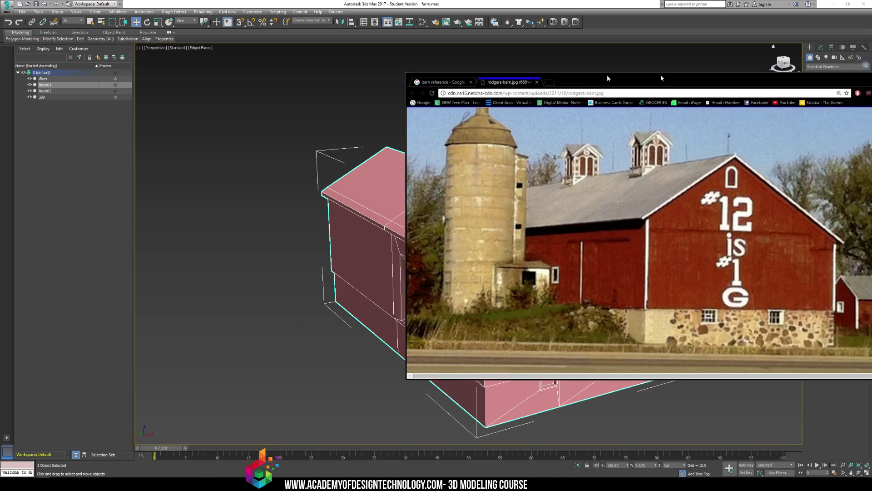
drag(607, 74, 415, 136)
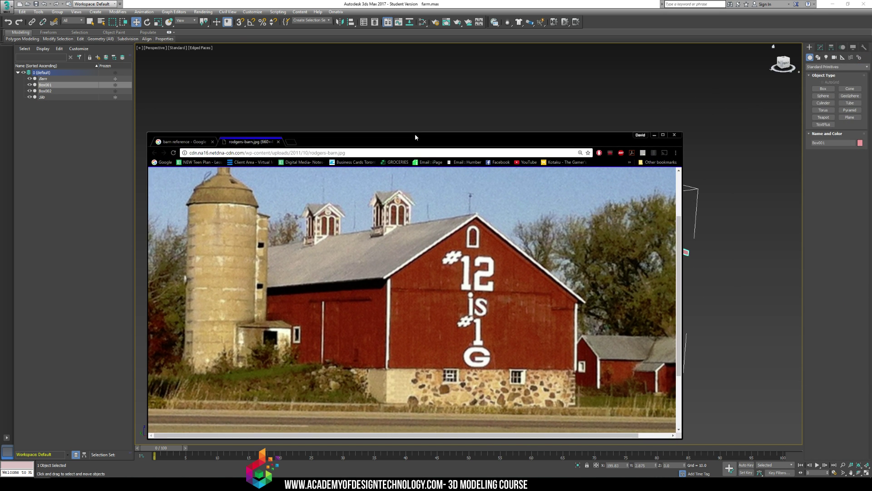
double_click(405, 137)
drag(407, 4, 871, 68)
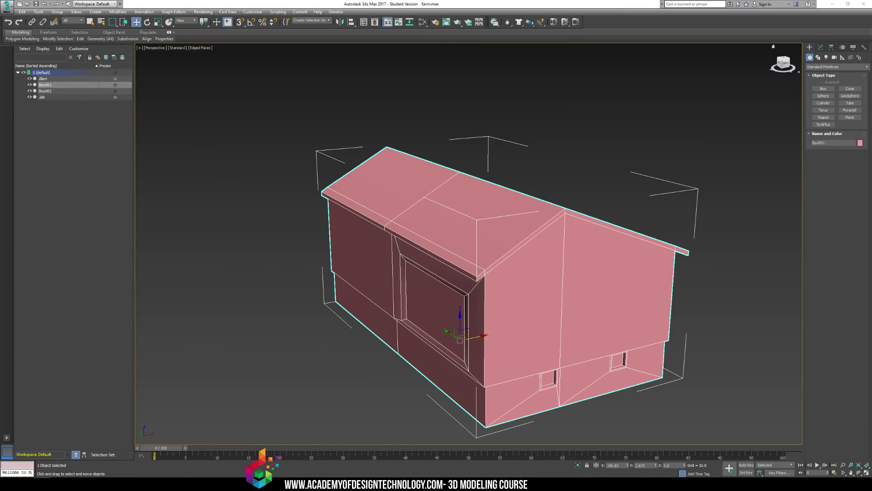
- Turn off edged faces in the perspective view to display the barn shaded only
mouse_move(601, 275)
alt+middle_down()
mouse_move(612, 261)
mouse_move(601, 268)
alt+middle_up()
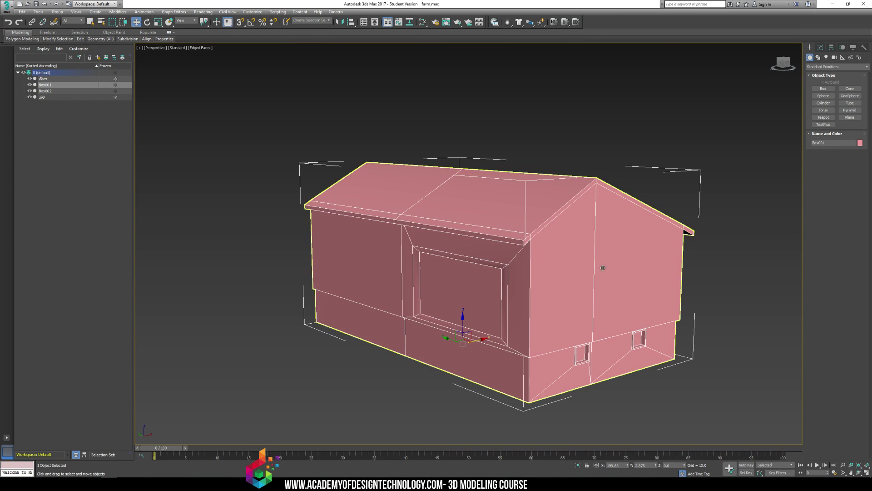
key(F4)
scroll(601, 268, down, 4)
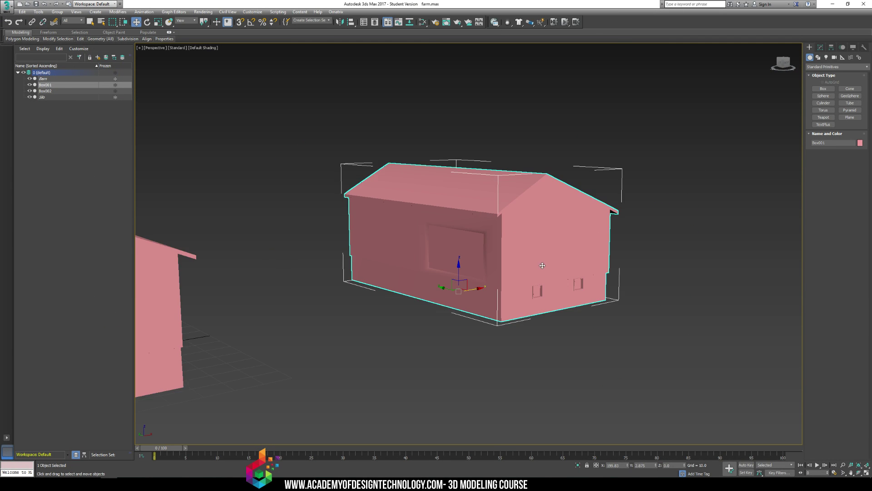
middle_drag(542, 265, 578, 237)
scroll(639, 228, up, 7)
- Check the window bars in the reference photo and draw an upright box about 1.2 by 0.77 in front of the foundation
click(823, 89)
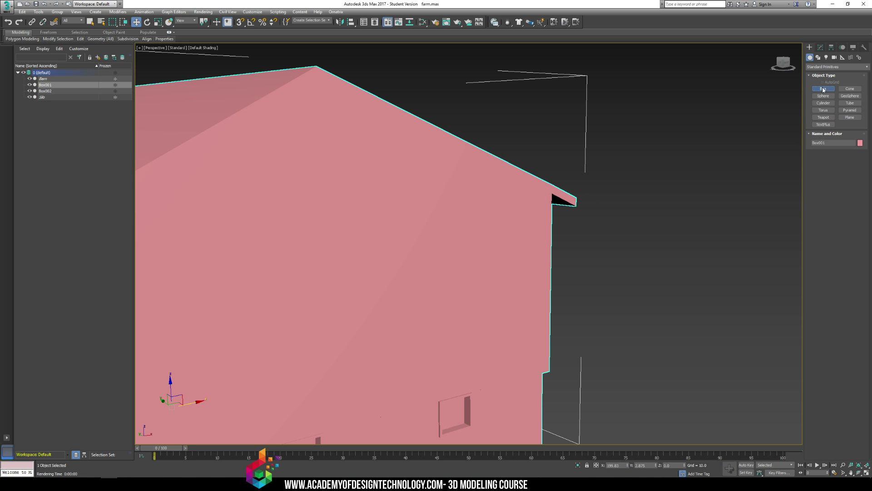
drag(871, 122, 478, 46)
scroll(522, 182, down, 3)
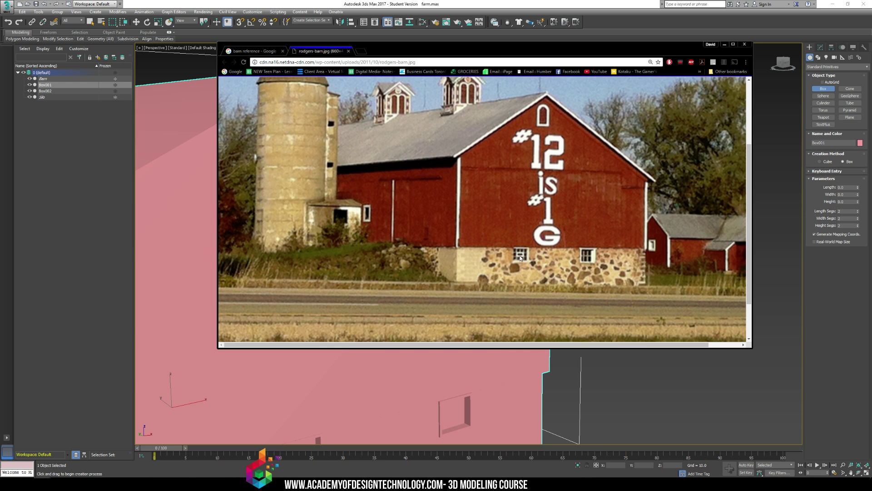
drag(502, 48, 871, 75)
middle_drag(459, 357, 543, 231)
click(448, 381)
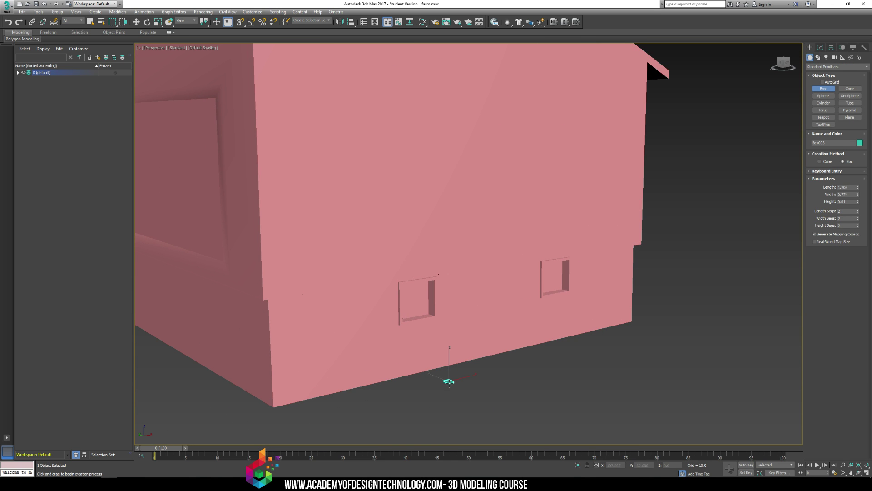
click(449, 338)
- Move the new box into the foundation window nearest the large window wall and scale it down in X and Y to a thin bar
key(w)
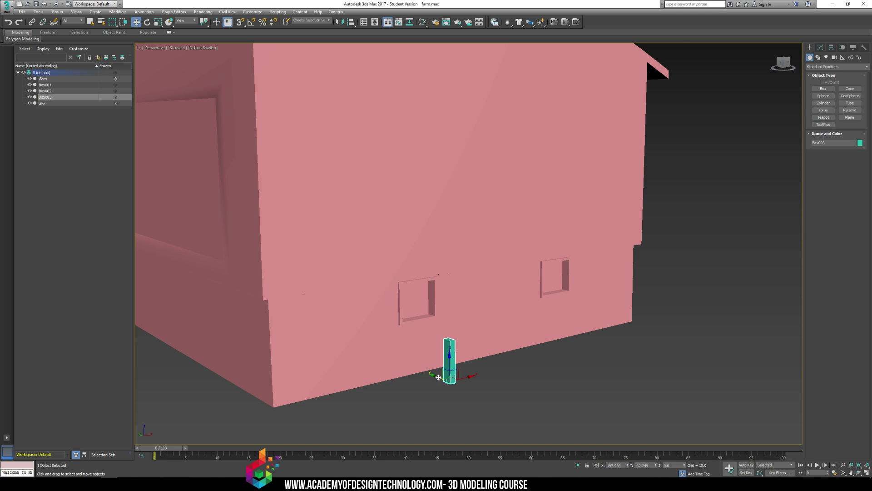
drag(439, 390, 423, 288)
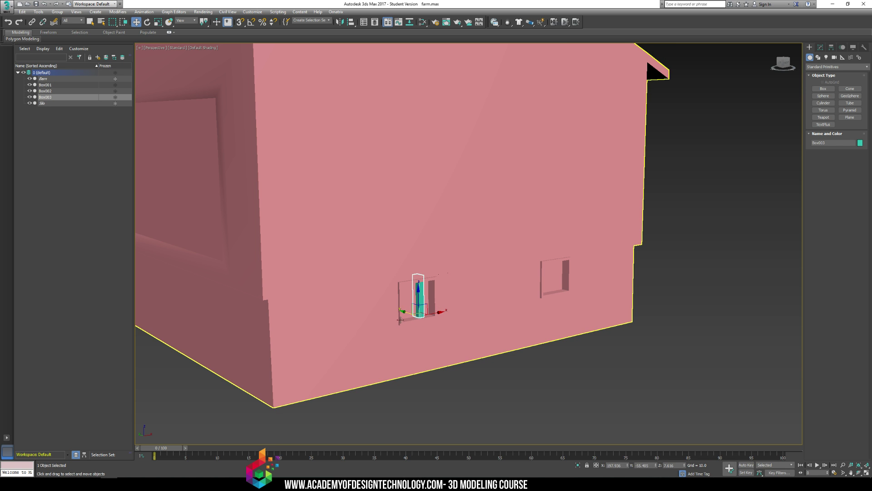
key(z)
key(r)
scroll(422, 323, down, 6)
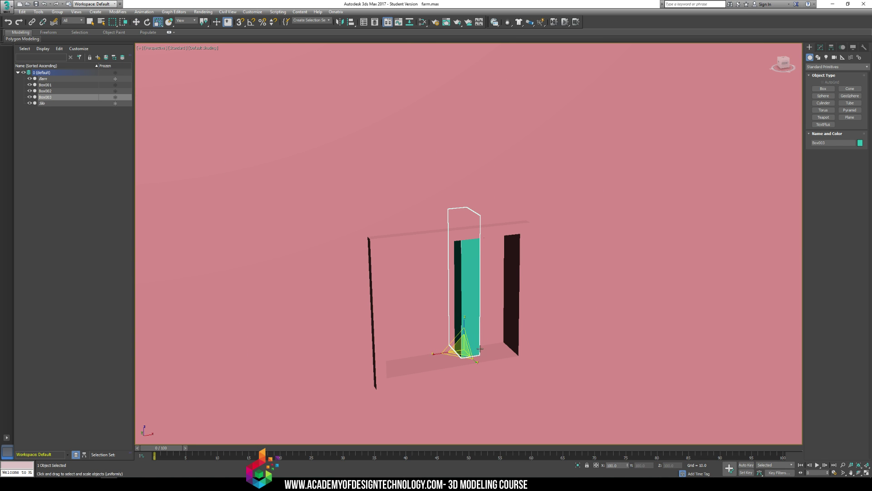
mouse_move(440, 352)
mouse_down()
mouse_move(476, 351)
mouse_move(454, 354)
mouse_up()
key(w)
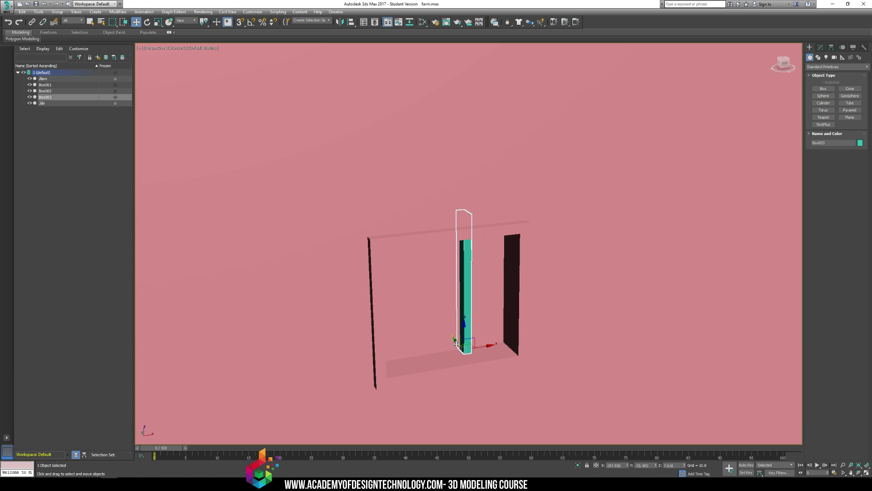
- Clone the thin bar sideways inside the foundation window to make three evenly spaced upright bars
mouse_move(482, 346)
mouse_down()
mouse_move(500, 345)
mouse_move(417, 356)
mouse_move(461, 351)
mouse_up()
key(Return)
key(Return)
click(456, 330)
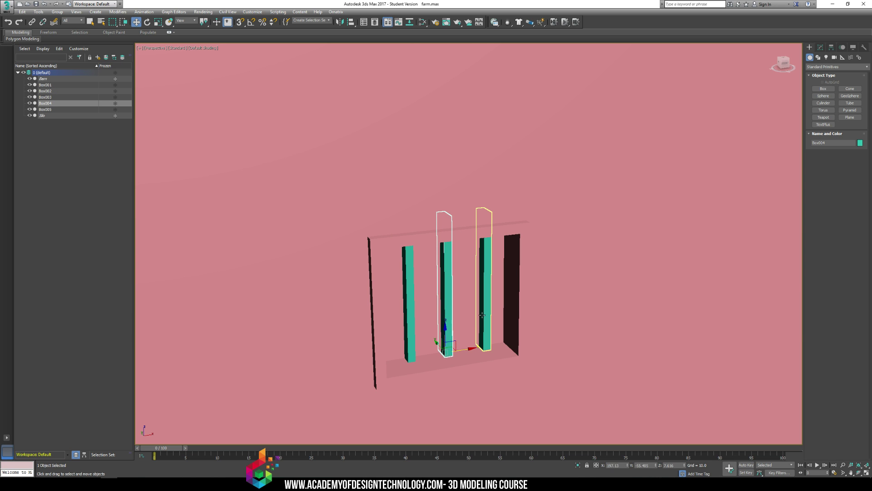
- Clone two upright bars rotated 90 degrees as references, lengthen them and lower them into place as the window's horizontal bars
click(481, 316)
ctrl+click(448, 329)
key(e)
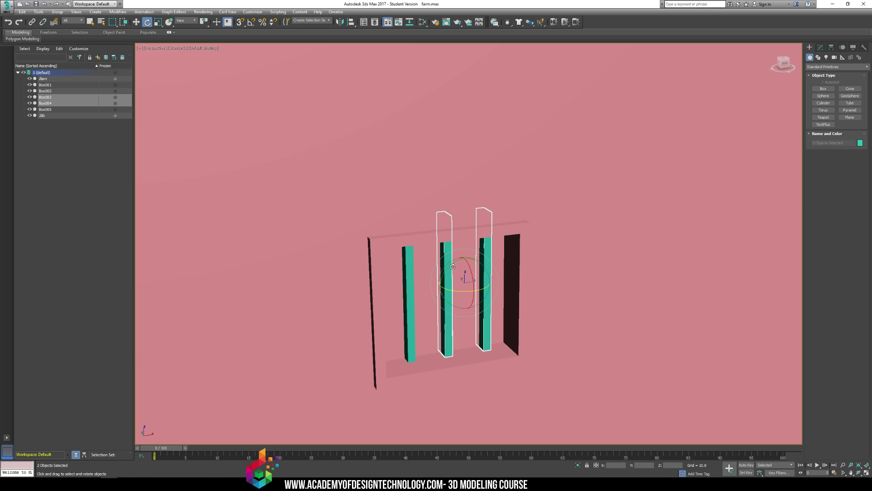
drag(452, 267, 415, 322)
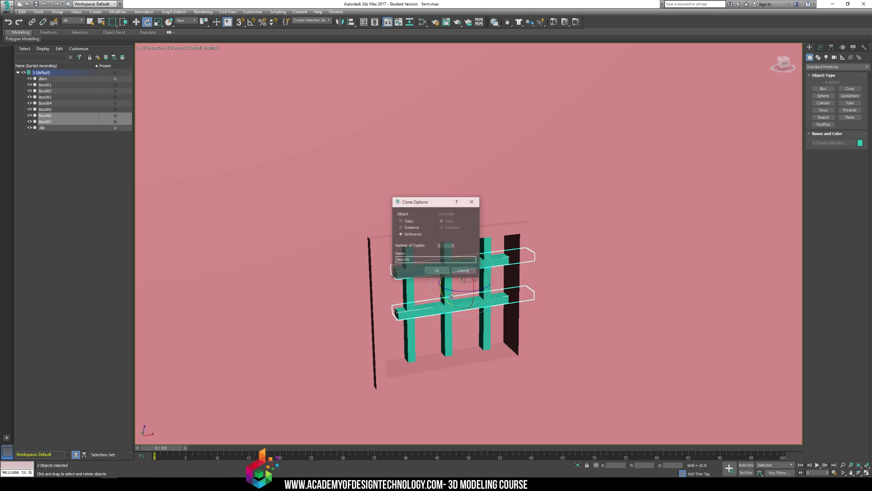
key(Return)
key(r)
drag(449, 296, 396, 291)
key(w)
mouse_move(435, 270)
mouse_down()
mouse_move(433, 286)
mouse_move(434, 279)
mouse_up()
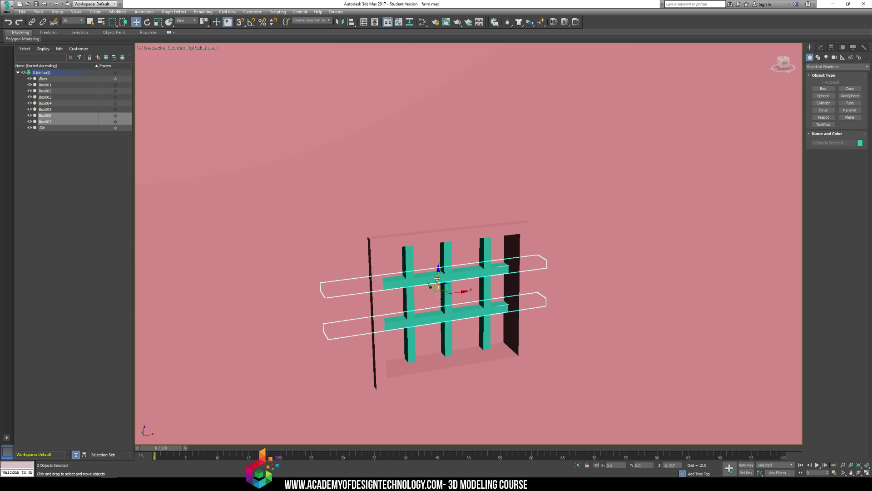
- Compare the barred foundation window with the barn reference photo in the browser
scroll(500, 346, down, 3)
scroll(500, 346, down, 5)
click(622, 411)
alt+middle_drag(623, 410, 595, 396)
middle_drag(595, 396, 517, 380)
key(alt+Tab)
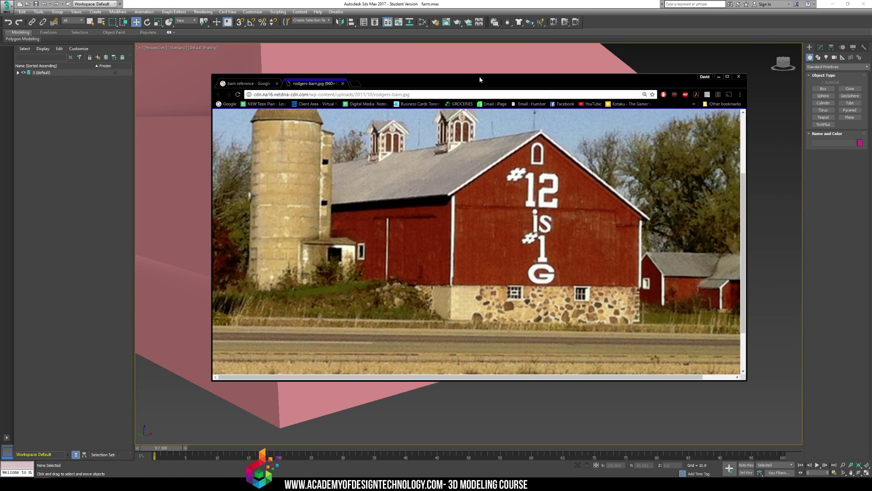
drag(479, 78, 871, 80)
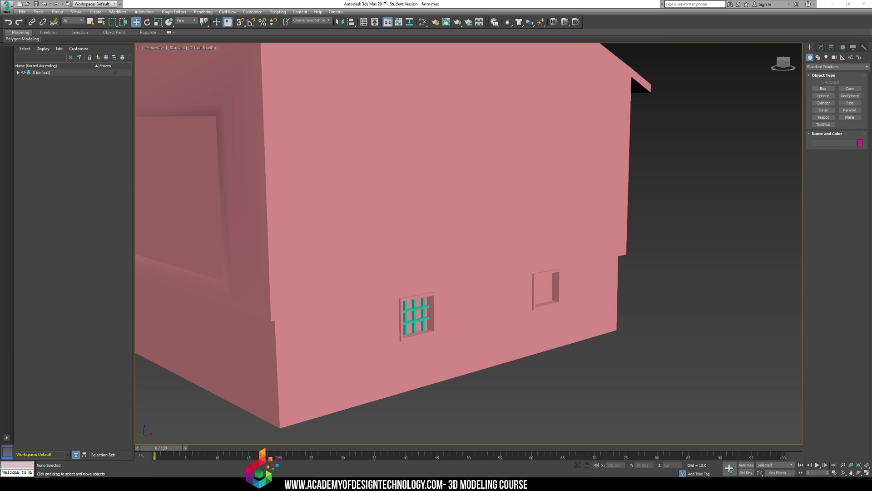
- Select all five window bars and clone them as references into the second foundation window
click(617, 271)
scroll(460, 295, up, 4)
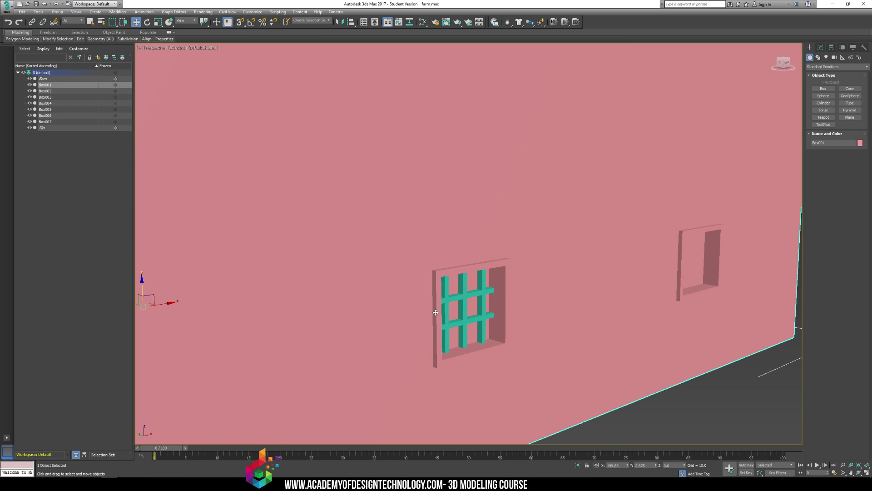
click(457, 297)
ctrl+click(445, 310)
ctrl+click(461, 310)
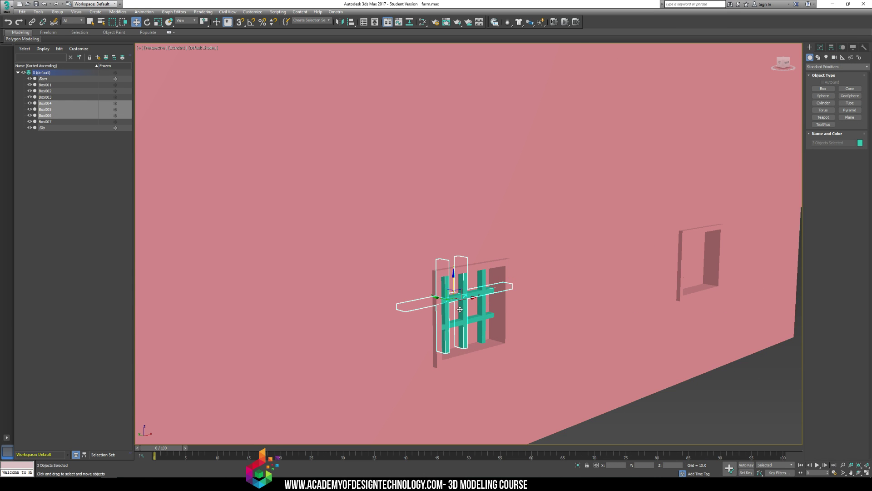
ctrl+click(457, 320)
ctrl+click(480, 306)
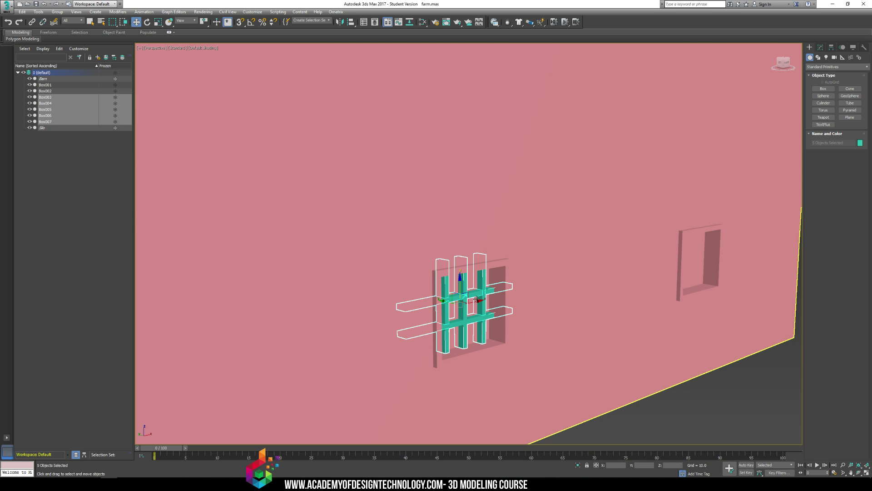
shift+drag(477, 298, 720, 253)
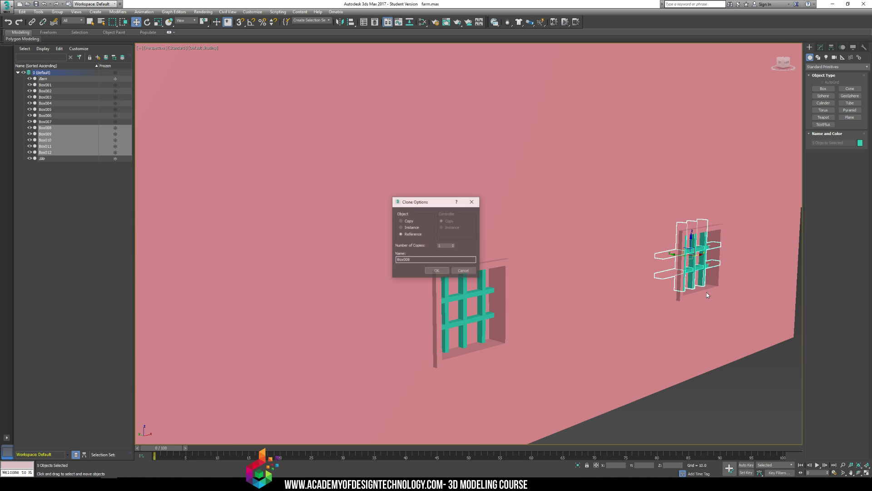
click(437, 271)
key(z)
mouse_move(676, 310)
alt+middle_down()
mouse_move(621, 301)
mouse_move(473, 250)
alt+middle_up()
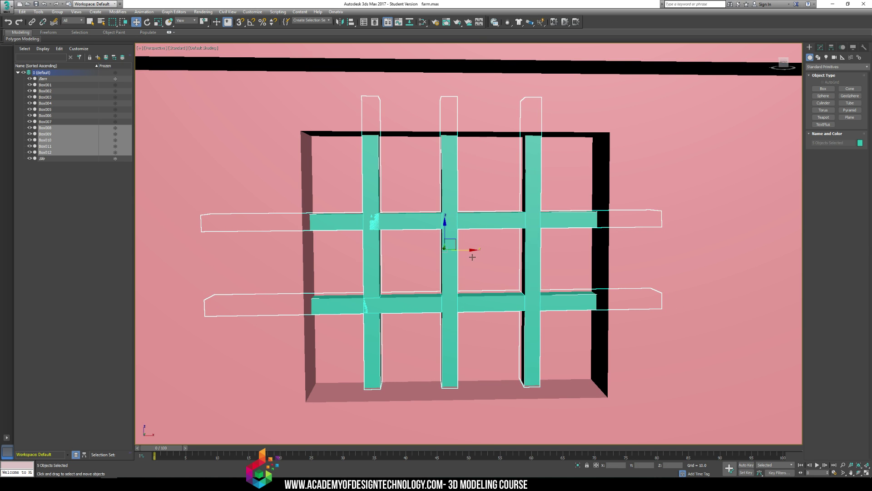
- Review the whole barn with both barred windows and check the silo's shape in the reference photo
scroll(482, 261, down, 6)
click(432, 321)
alt+middle_drag(432, 322, 462, 325)
scroll(462, 325, down, 3)
scroll(462, 326, up, 4)
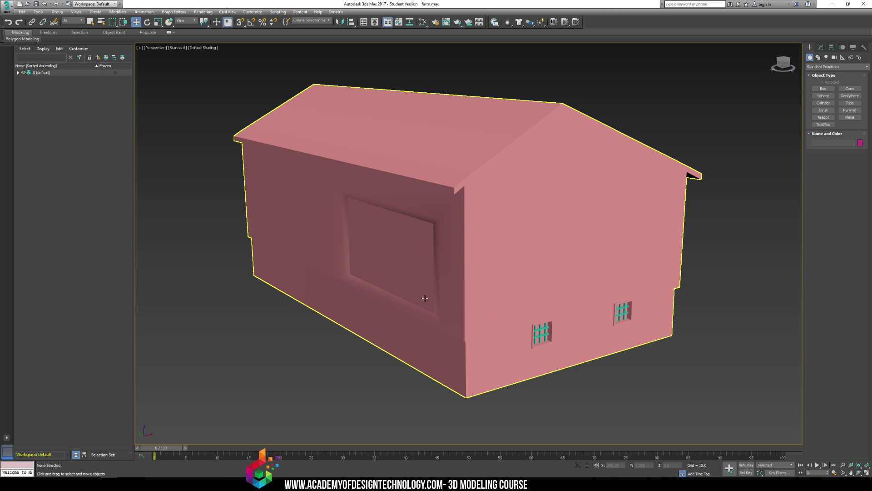
middle_drag(358, 207, 442, 237)
scroll(441, 237, down, 5)
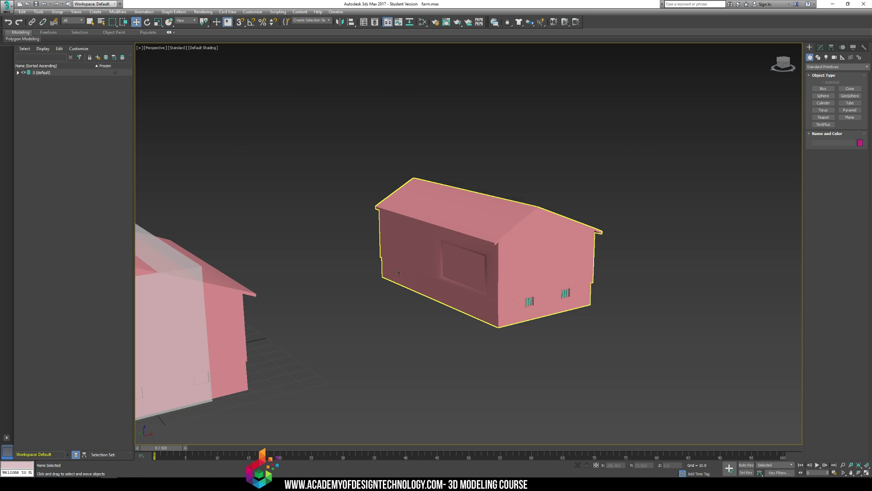
middle_drag(349, 283, 502, 292)
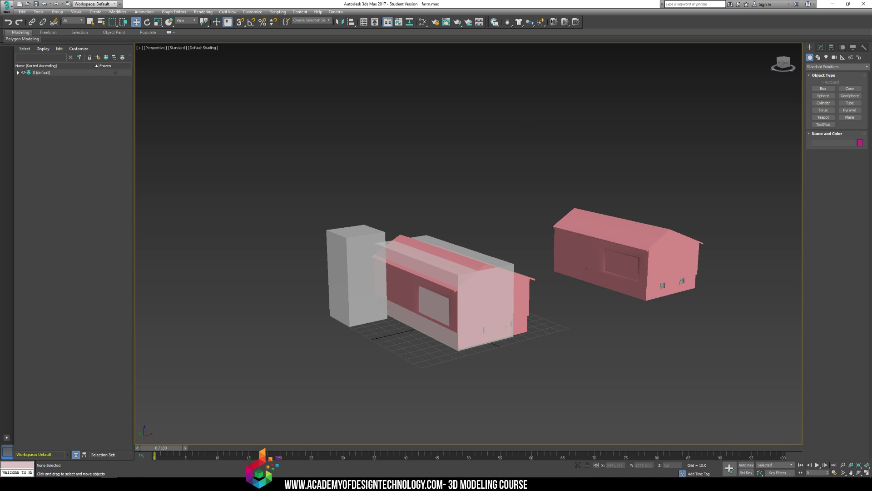
key(alt+Tab)
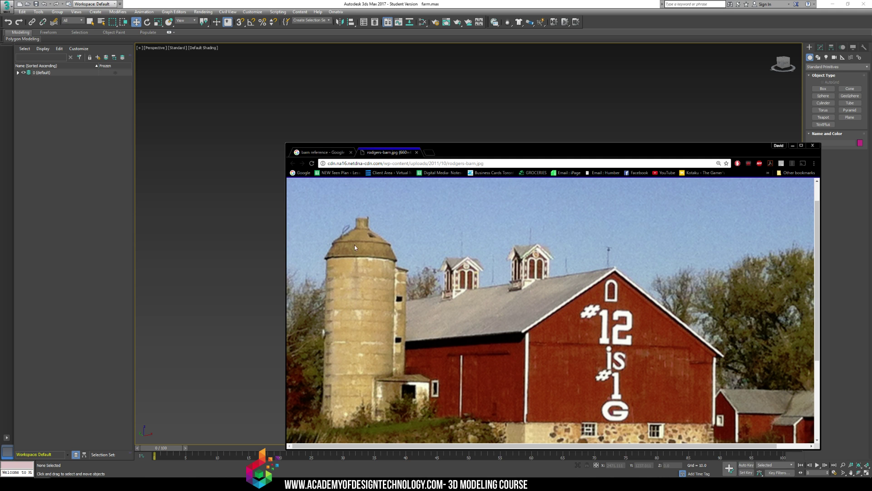
drag(473, 157, 871, 156)
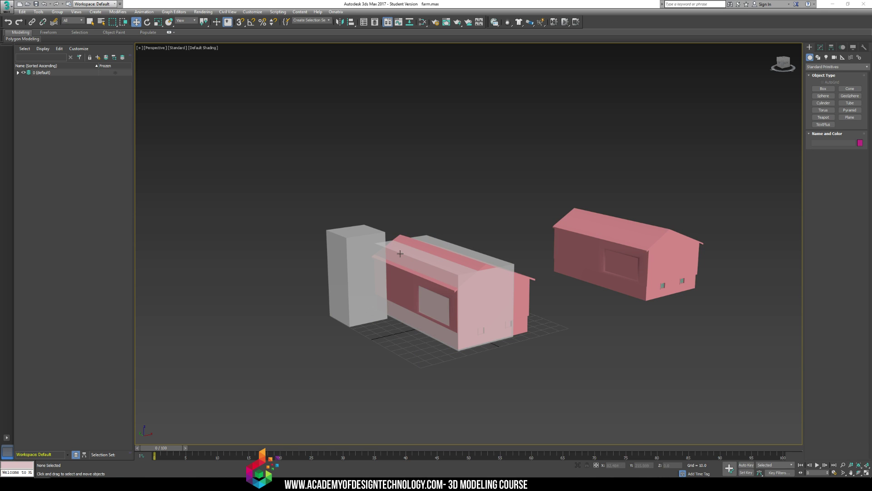
- Draw a cylinder inside the frozen silo block with a radius of about 19 and a height of about 58
click(822, 104)
alt+middle_drag(370, 282, 380, 326)
scroll(367, 342, up, 5)
drag(399, 306, 391, 375)
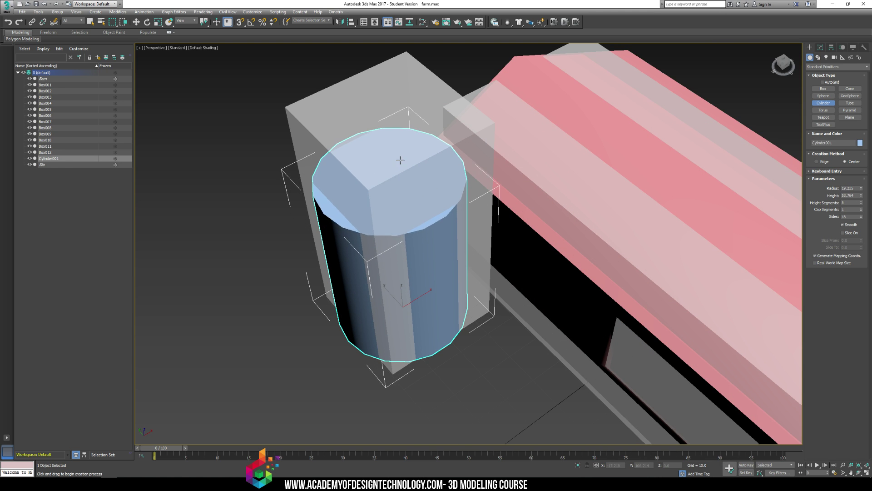
click(400, 143)
- Convert the silo cylinder to an Editable Poly
alt+middle_drag(423, 170, 438, 225)
scroll(438, 225, up, 4)
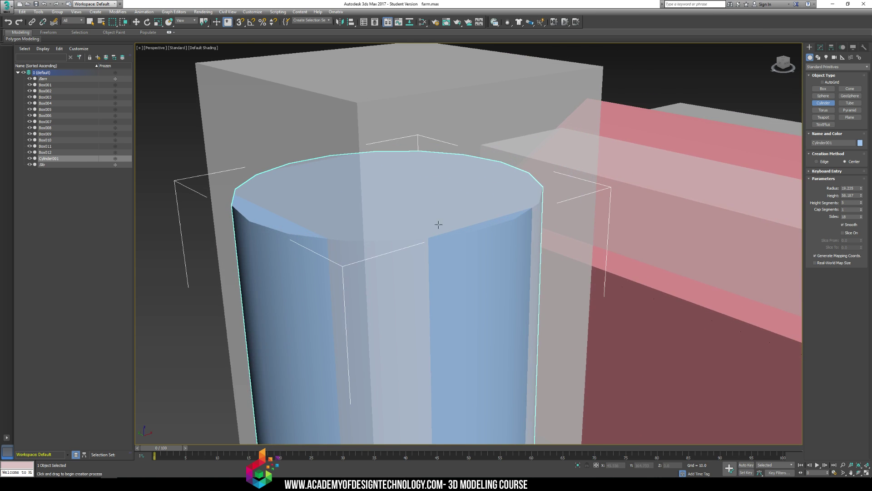
middle_drag(397, 200, 408, 229)
scroll(408, 229, down, 2)
right_click(409, 229)
right_click(408, 229)
mouse_move(408, 304)
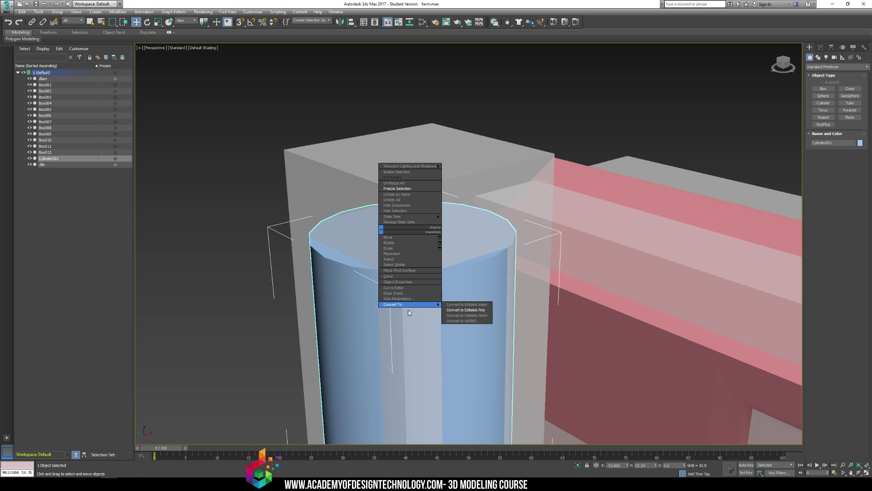
click(475, 310)
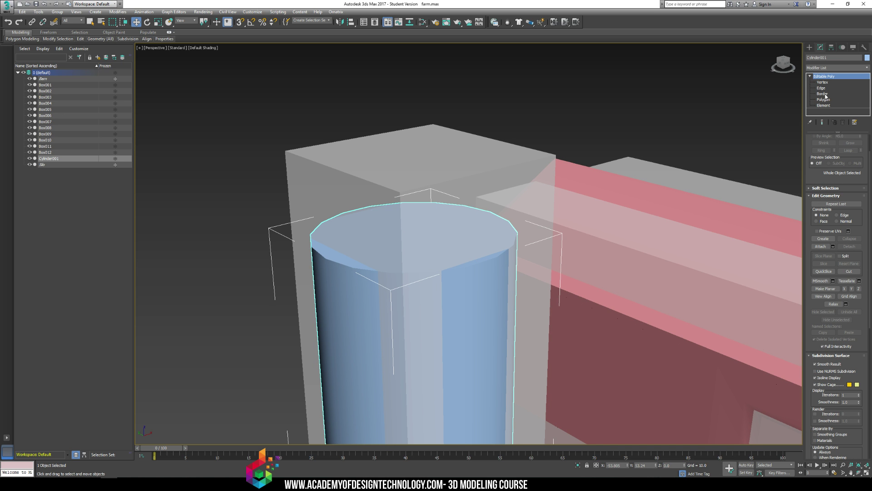
- Delete the cylinder's top cap polygon and select the open border around its upper rim
click(825, 99)
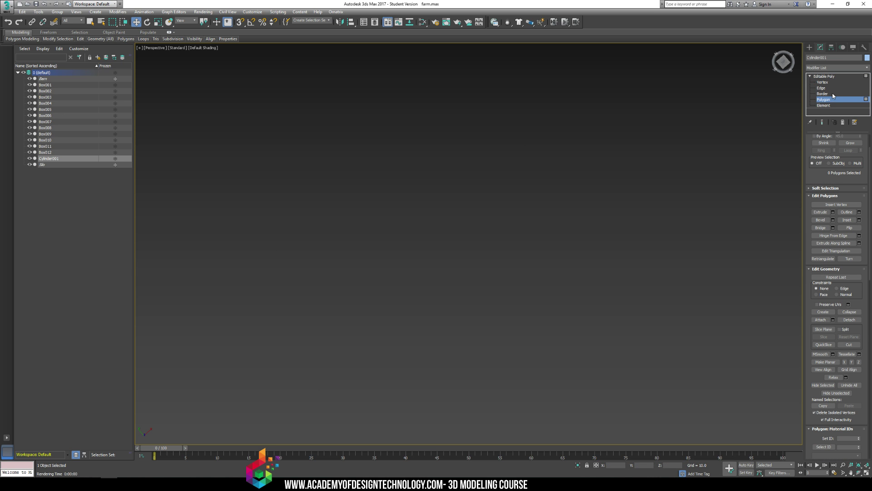
click(833, 94)
alt+middle_drag(484, 271, 490, 236)
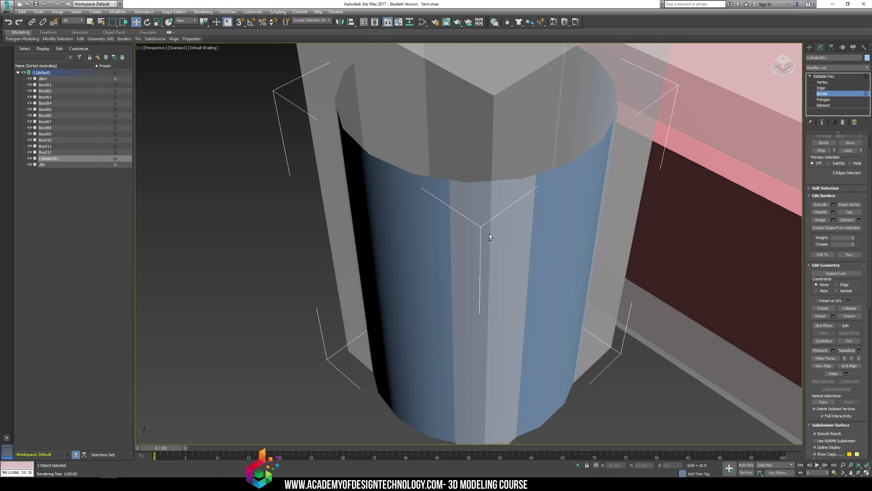
click(493, 178)
- Extend the silo's top border outward by scaling a new ring of edges into a small overhanging lip
alt+middle_drag(484, 204, 450, 254)
key(r)
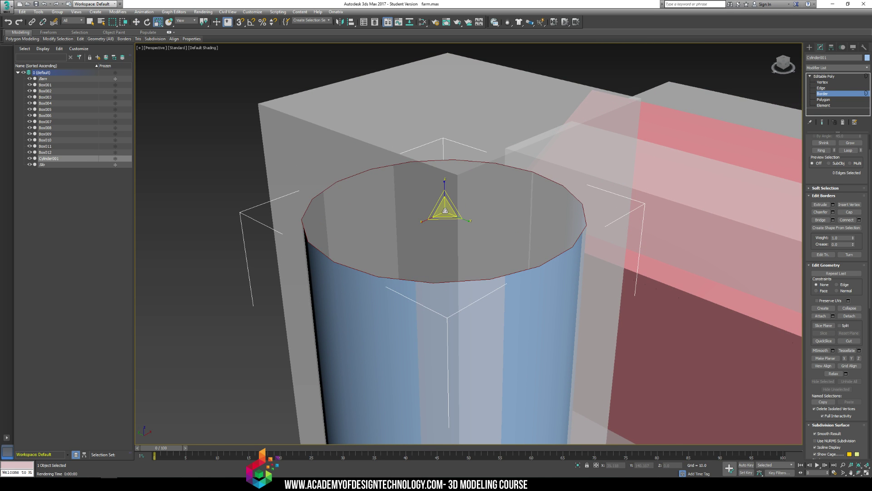
shift+drag(445, 211, 445, 209)
alt+middle_drag(444, 210, 433, 191)
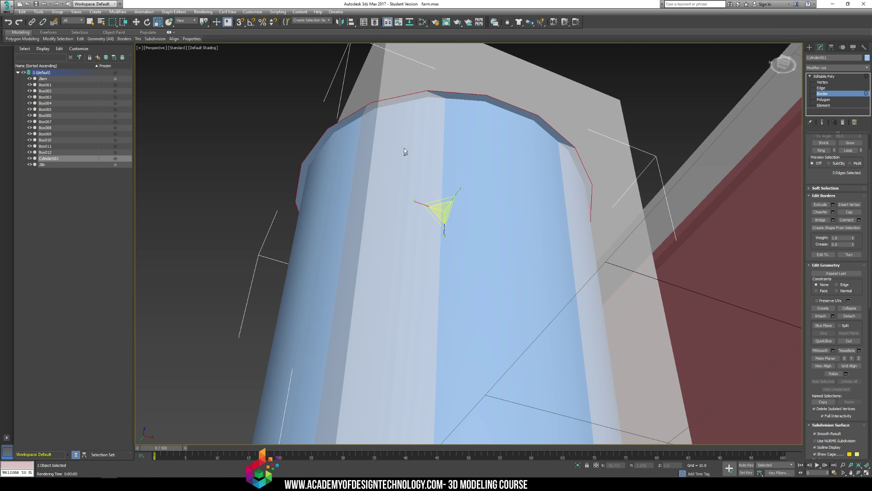
alt+middle_drag(404, 151, 446, 222)
scroll(402, 209, down, 5)
- Leave border editing and clone the silo cylinder as a reference beside the frozen silo block
click(810, 47)
key(w)
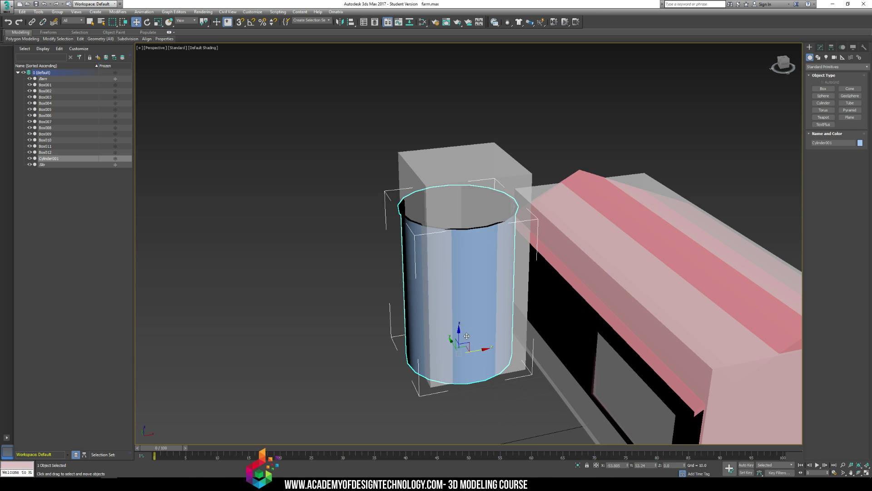
shift+drag(477, 351, 276, 367)
key(Return)
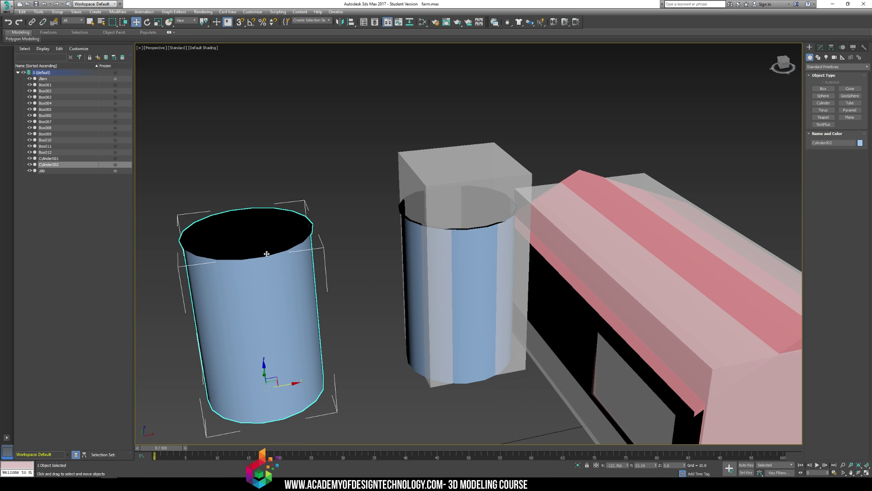
key(z)
alt+middle_drag(294, 236, 330, 177)
middle_drag(410, 115, 390, 262)
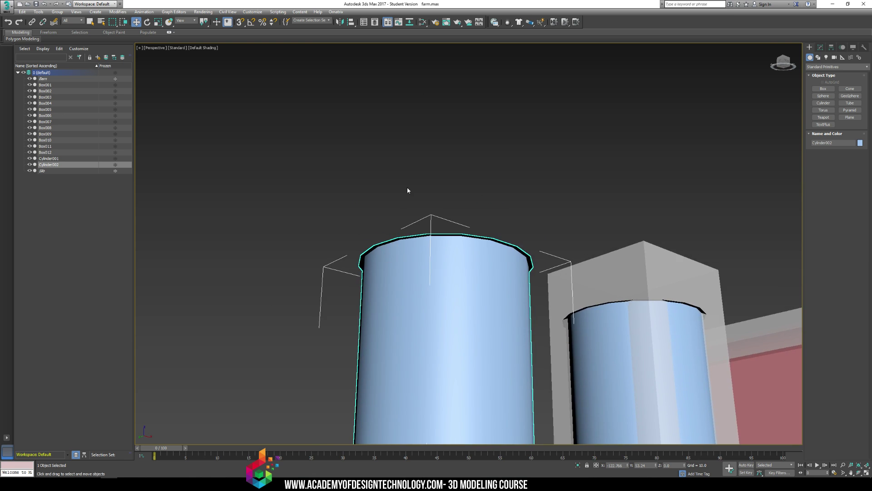
scroll(408, 189, up, 3)
- Select the cloned silo's top border and extrude it straight up from the lip to form a rim band
click(821, 47)
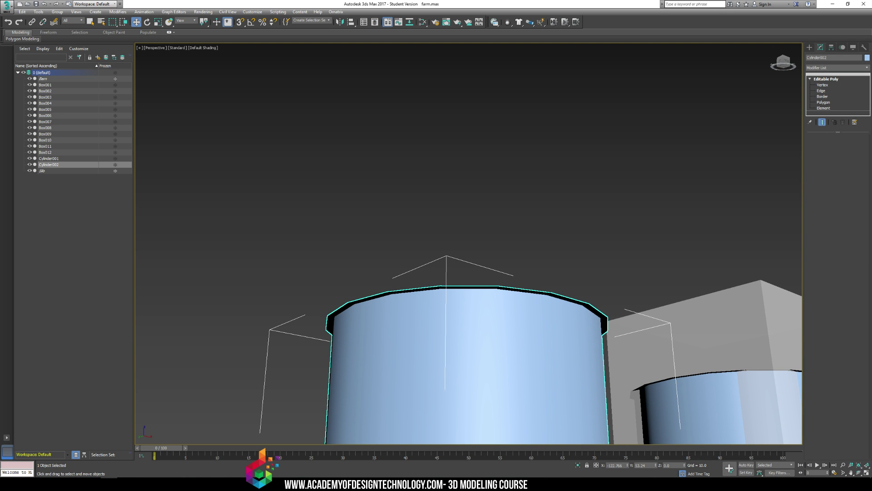
middle_drag(586, 153, 597, 150)
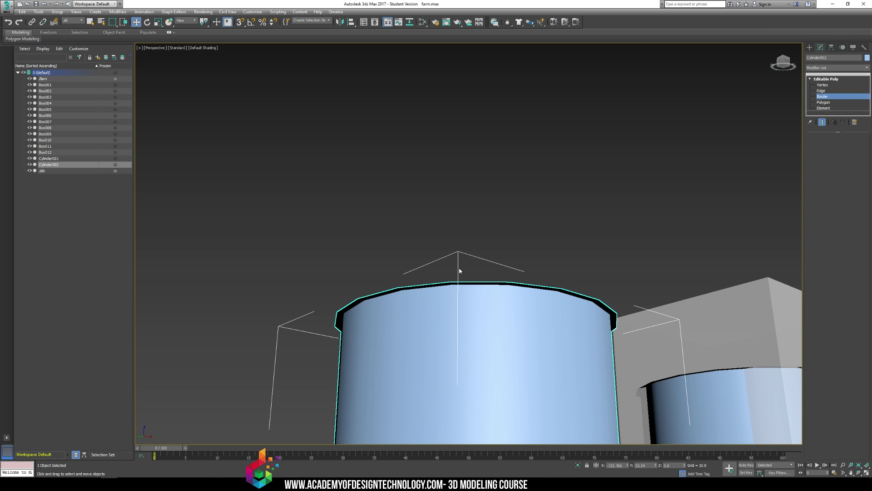
click(452, 285)
key(z)
alt+middle_drag(407, 246, 477, 326)
shift+drag(470, 327, 473, 303)
alt+middle_drag(472, 304, 459, 309)
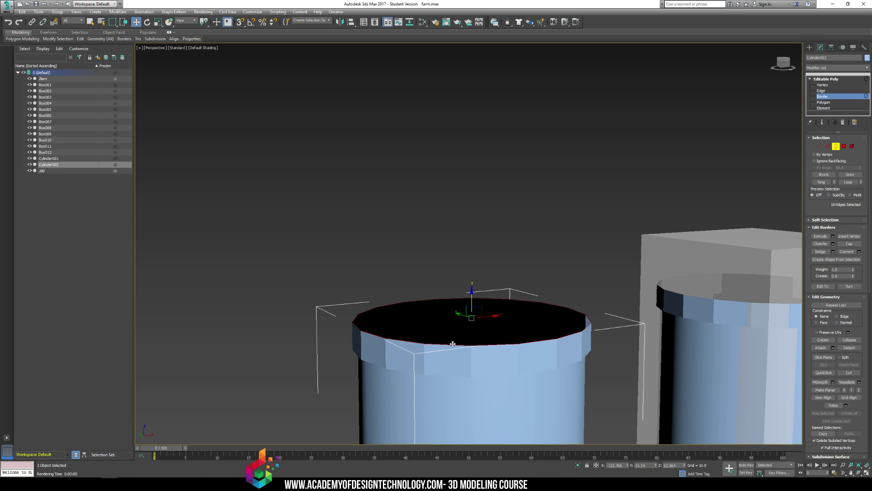
- Taper the rim band slightly, extrude another ring upward and scale it inward to start the silo's domed roof
key(r)
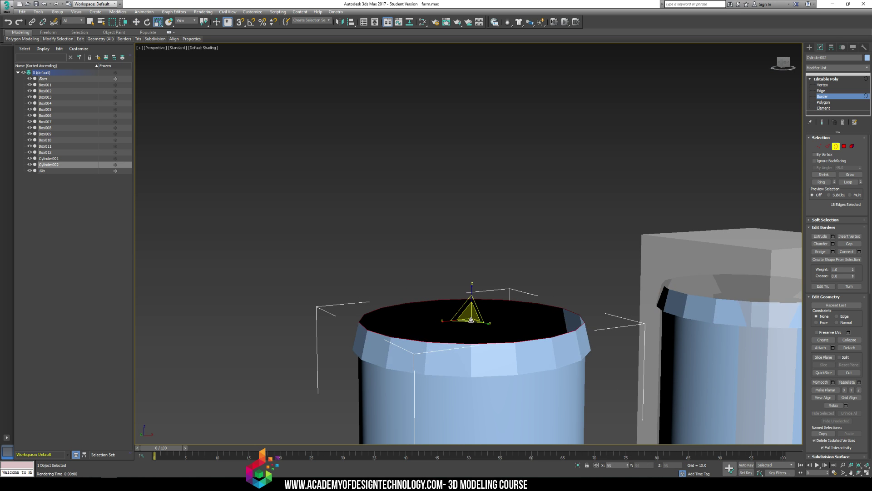
key(w)
shift+drag(472, 304, 469, 285)
key(r)
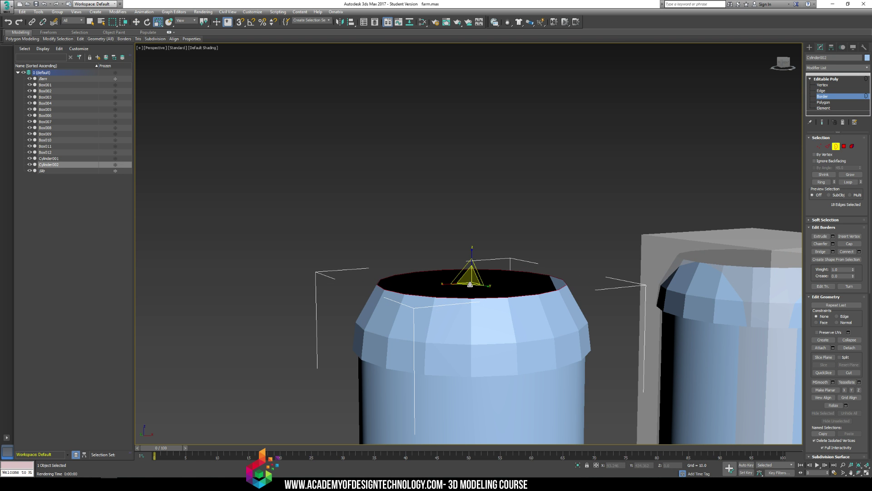
- Add a stepped ledge above the lower dome ring and further rising, narrowing rings that leave a small top opening
middle_drag(483, 275, 480, 268)
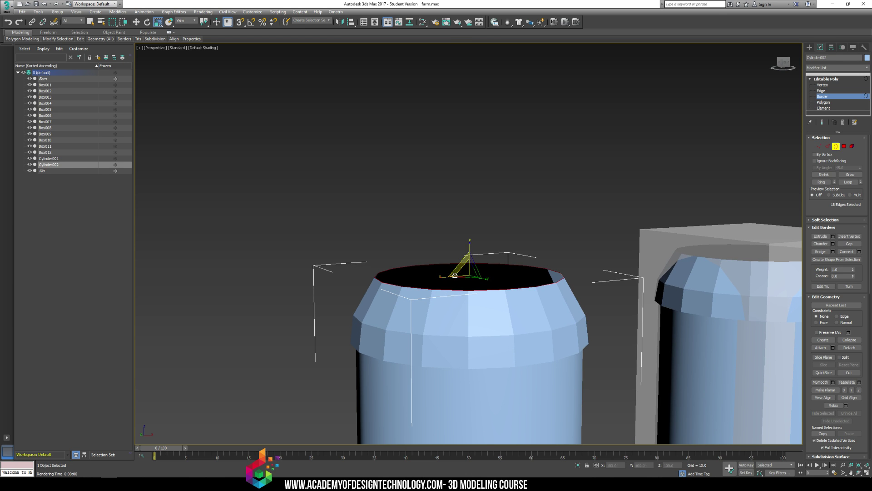
drag(467, 271, 471, 234)
key(w)
key(r)
key(w)
key(r)
key(w)
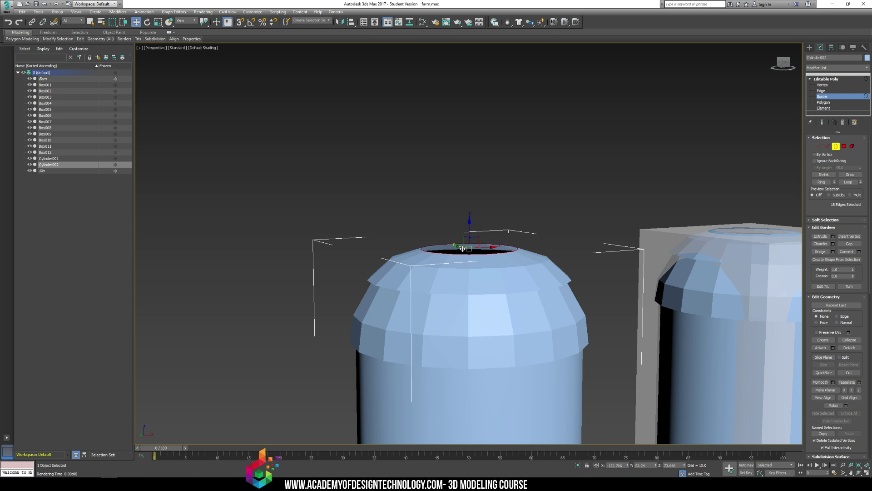
- Scale the silo dome's open top border inward and extrude it slightly upward and inward to form a low collar
key(r)
mouse_move(470, 243)
shift+mouse_down()
mouse_move(469, 261)
mouse_move(469, 228)
mouse_move(466, 241)
shift+mouse_up()
key(w)
key(r)
key(r)
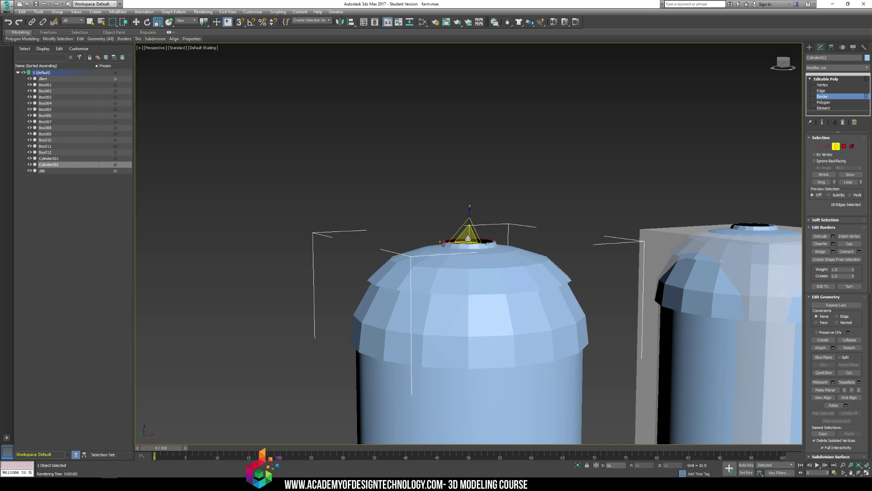
key(w)
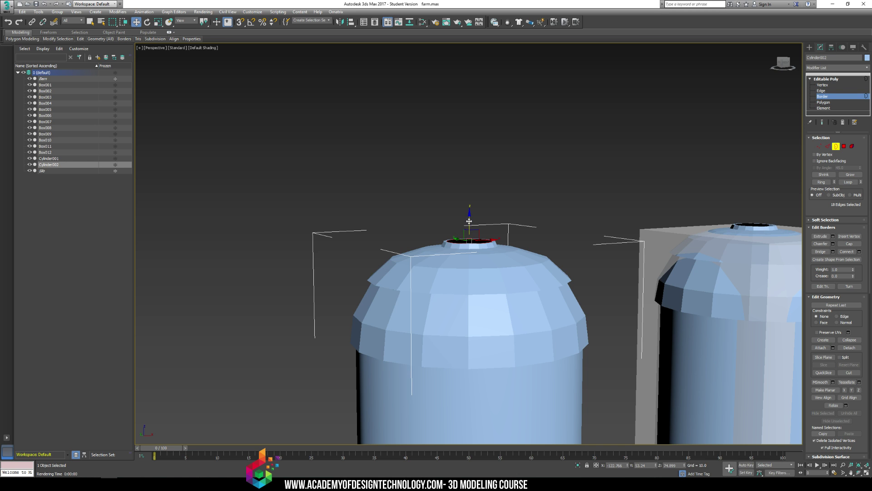
- Extrude the collar's border straight up into a short neck, then fold it inward and down inside the neck to give it wall thickness
shift+drag(469, 221, 475, 197)
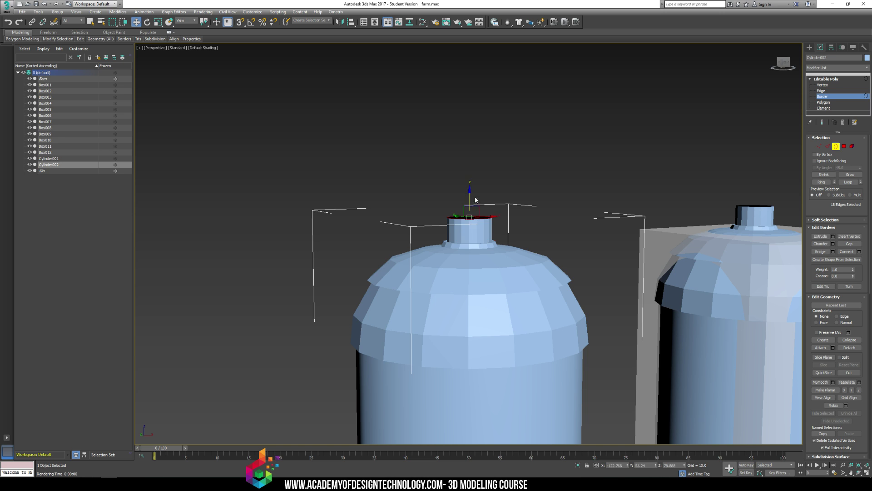
key(r)
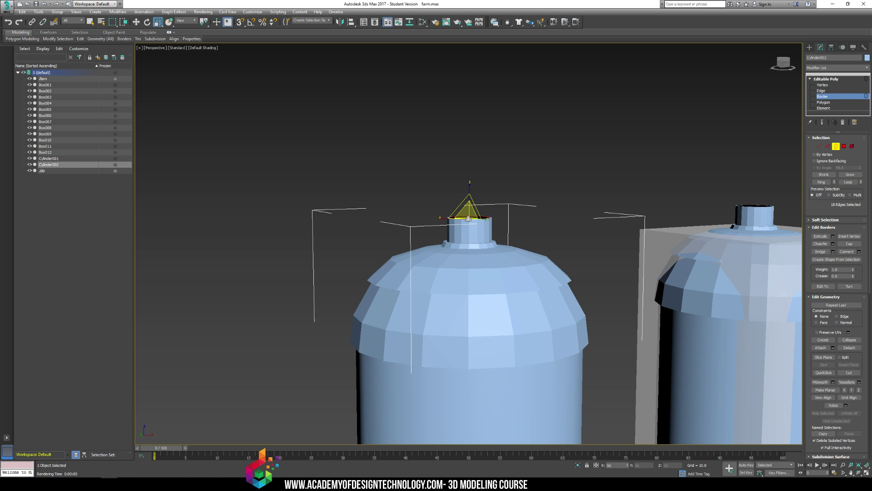
key(w)
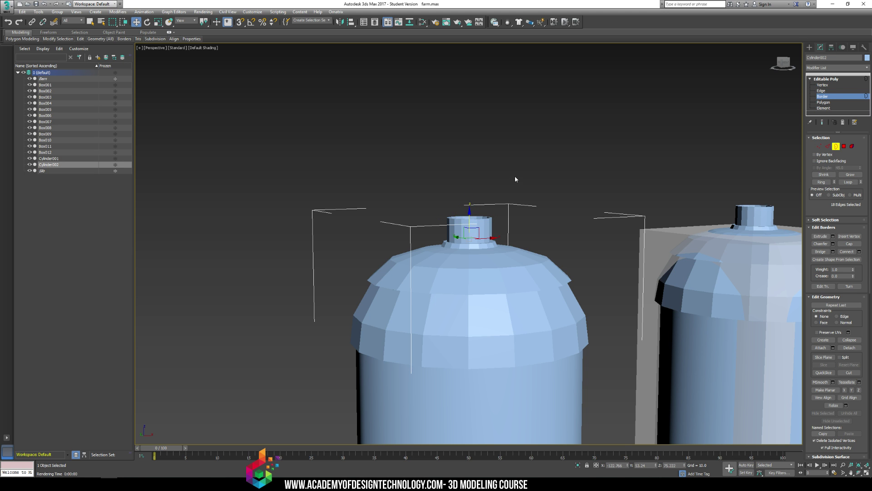
alt+middle_drag(514, 176, 431, 181)
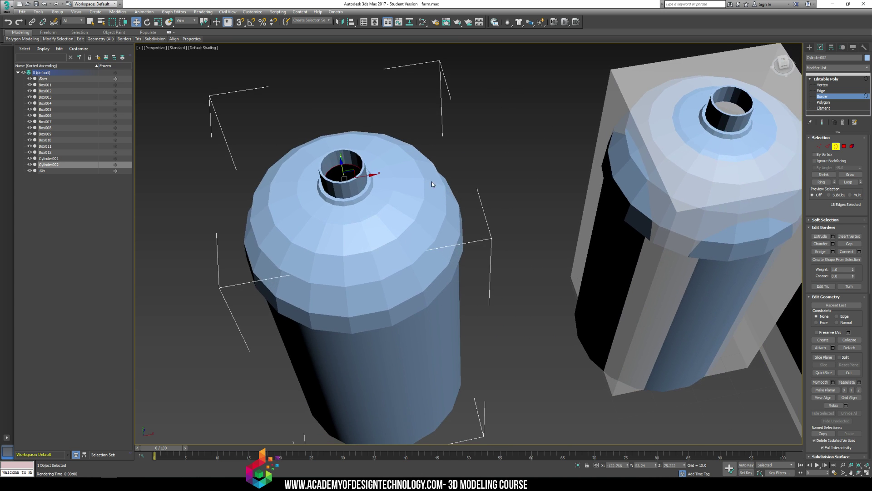
scroll(574, 216, down, 4)
middle_drag(624, 239, 430, 215)
alt+middle_drag(518, 270, 506, 215)
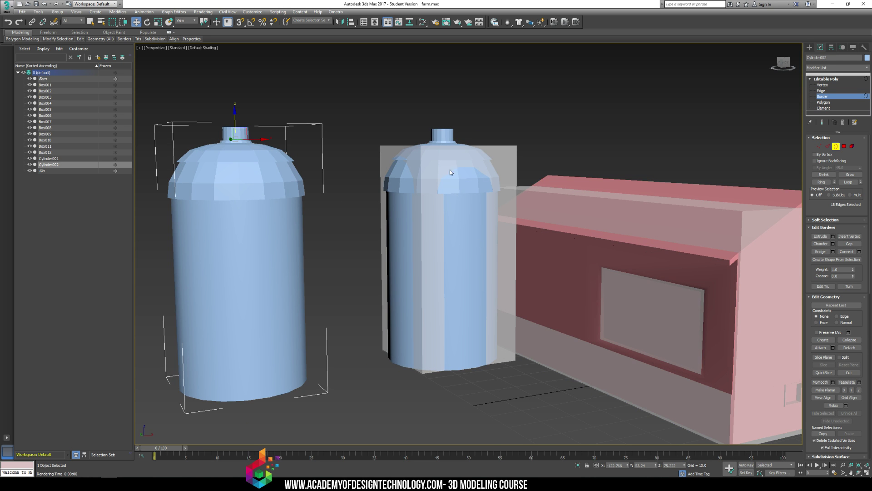
- In the top view, select the faces of the silo's rear quarter, exclude the neck faces in perspective, and delete the selection
alt+middle_drag(450, 171, 447, 134)
key(t)
scroll(368, 148, down, 10)
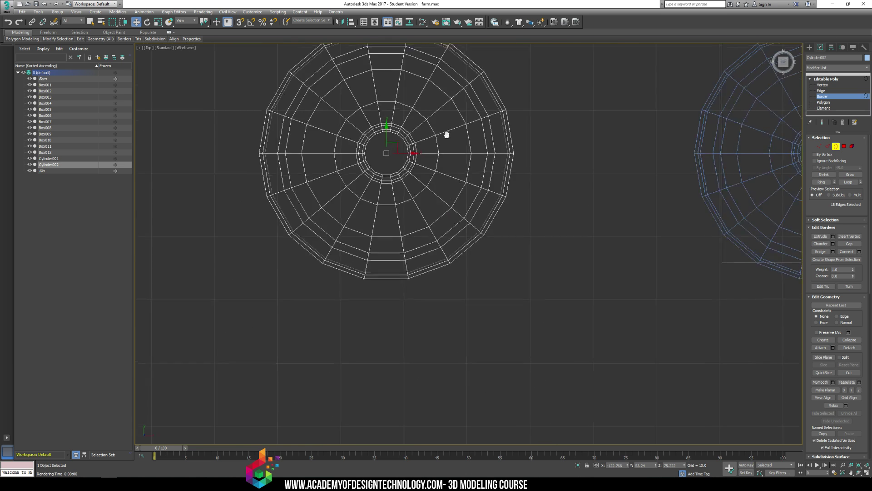
scroll(446, 134, down, 3)
middle_drag(421, 64, 404, 150)
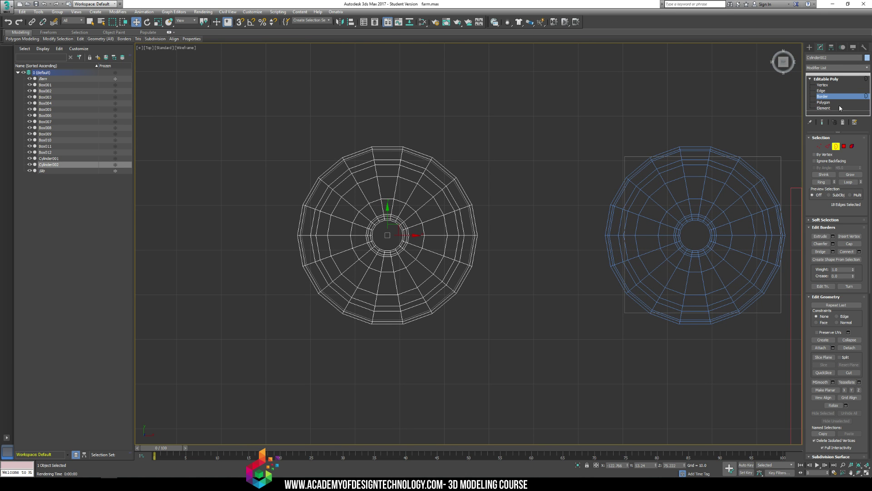
click(823, 102)
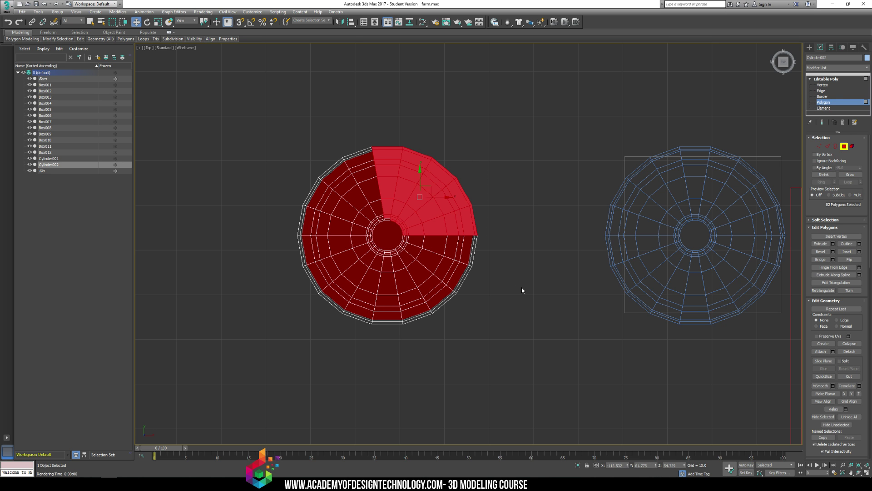
key(p)
alt+middle_drag(576, 246, 494, 216)
click(492, 222)
key(ctrl+z)
alt+drag(241, 80, 324, 107)
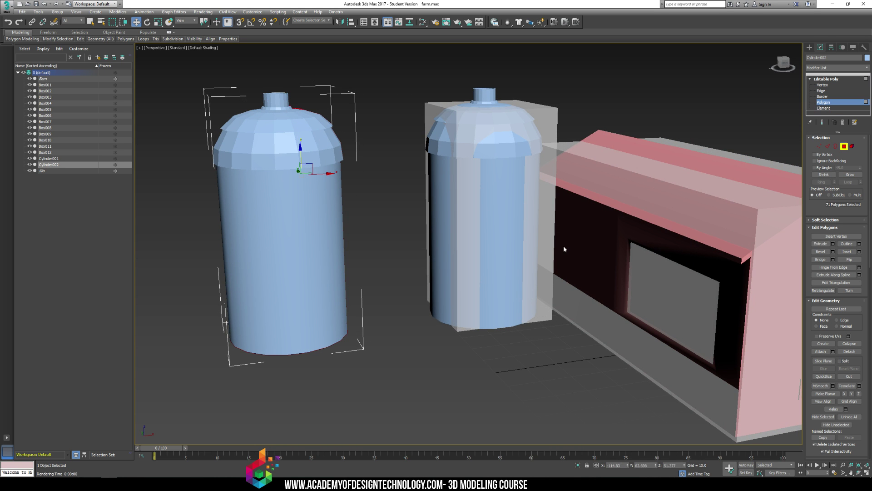
key(Delete)
- Render the perspective view from two angles to check the silo beside the barn
middle_drag(564, 246, 465, 242)
mouse_move(400, 267)
alt+middle_down()
mouse_move(393, 231)
mouse_move(394, 270)
mouse_move(404, 261)
mouse_move(404, 272)
alt+middle_up()
key(shift+q)
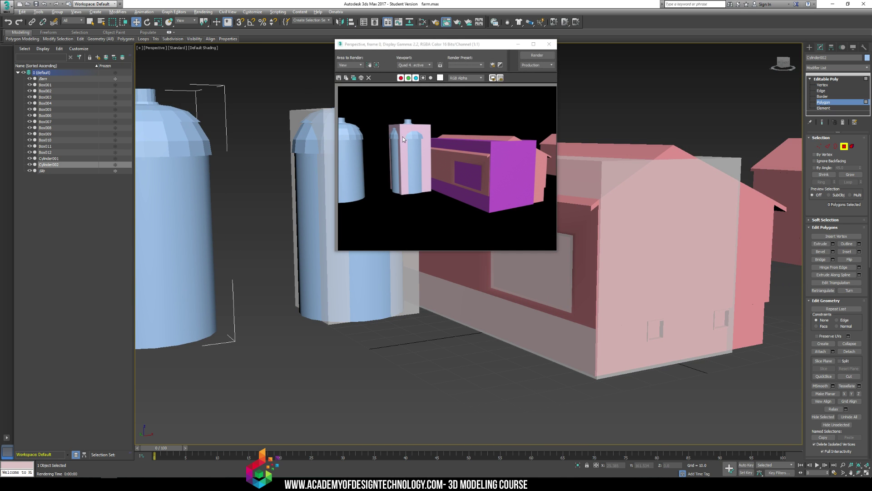
click(547, 44)
alt+middle_drag(394, 139, 486, 179)
key(shift+q)
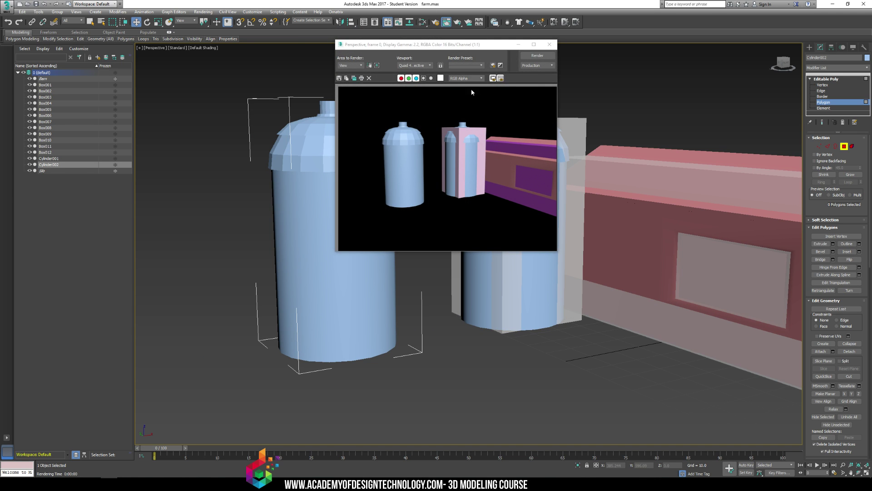
click(549, 44)
alt+middle_drag(477, 159, 456, 165)
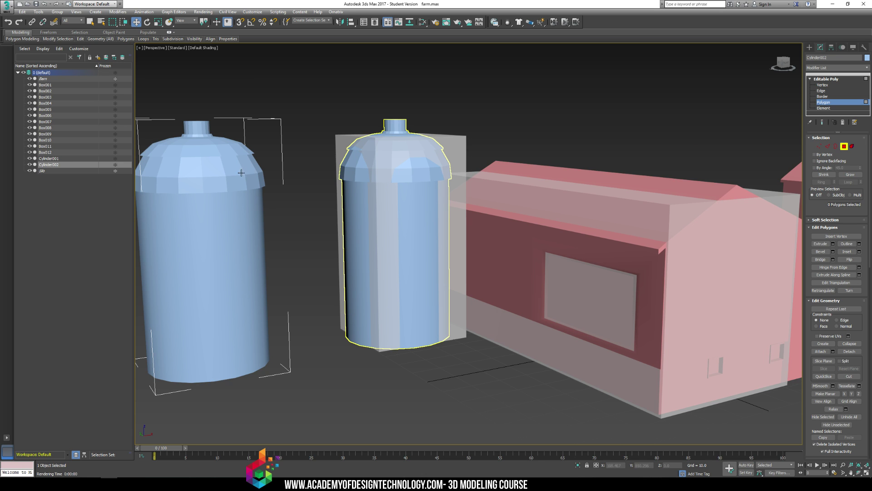
- Open the silo's object properties, review its rendering options and close them
right_click(214, 159)
click(242, 212)
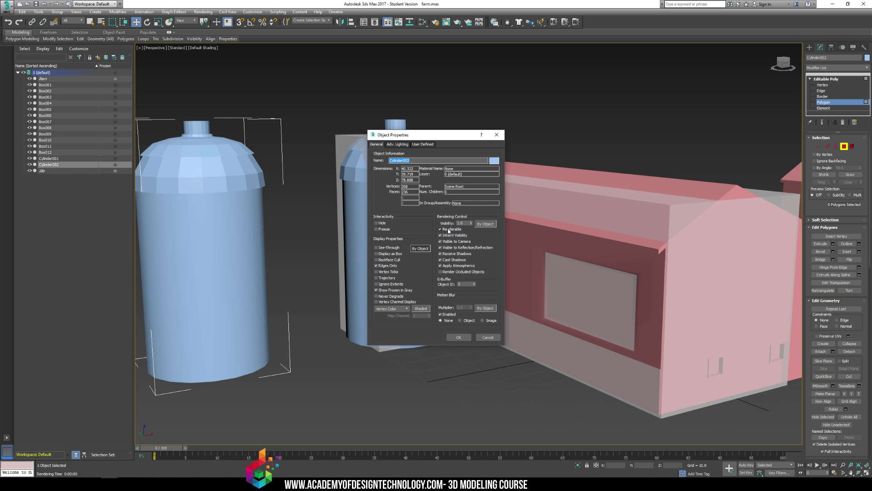
click(457, 336)
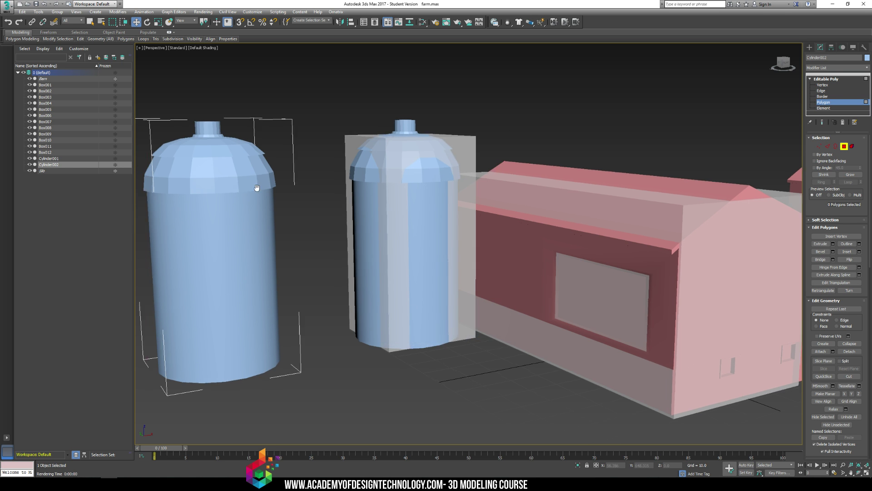
- Select the faces of the silo's rim band and lower dome ring and assign them smoothing group 1
alt+middle_drag(257, 189, 314, 200)
shift+click(443, 217)
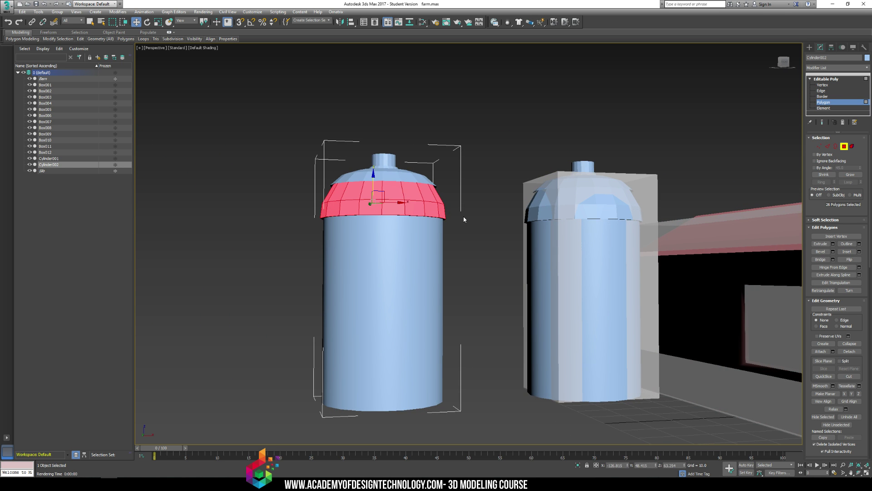
alt+middle_drag(443, 216, 442, 224)
scroll(806, 373, down, 5)
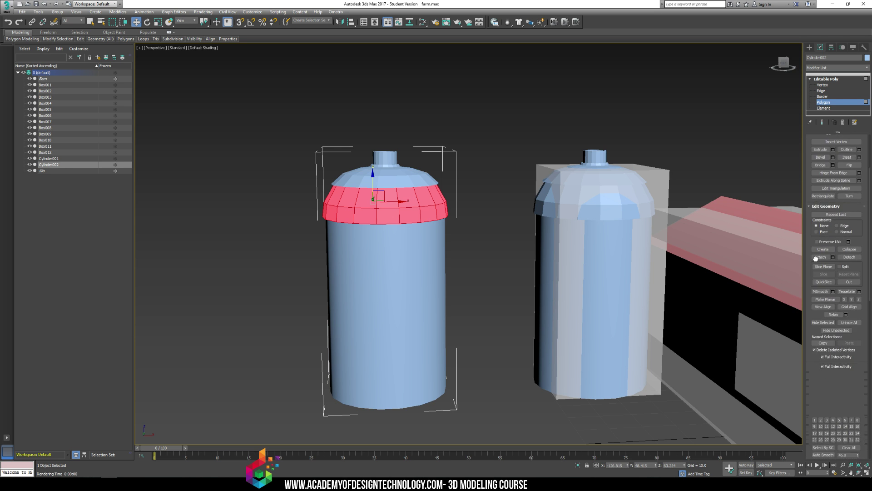
click(814, 359)
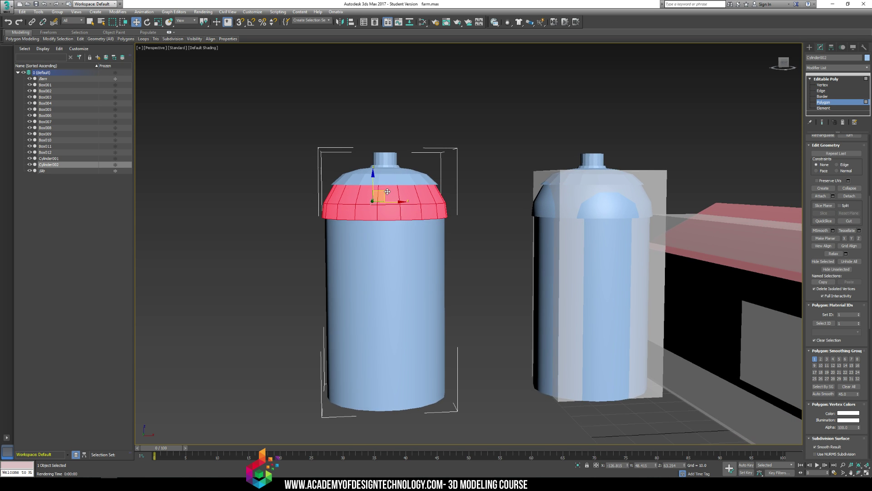
- Select all upper dome faces between the ledge and the collar and smooth them together with one smoothing group
scroll(403, 255, up, 4)
middle_drag(403, 255, 393, 252)
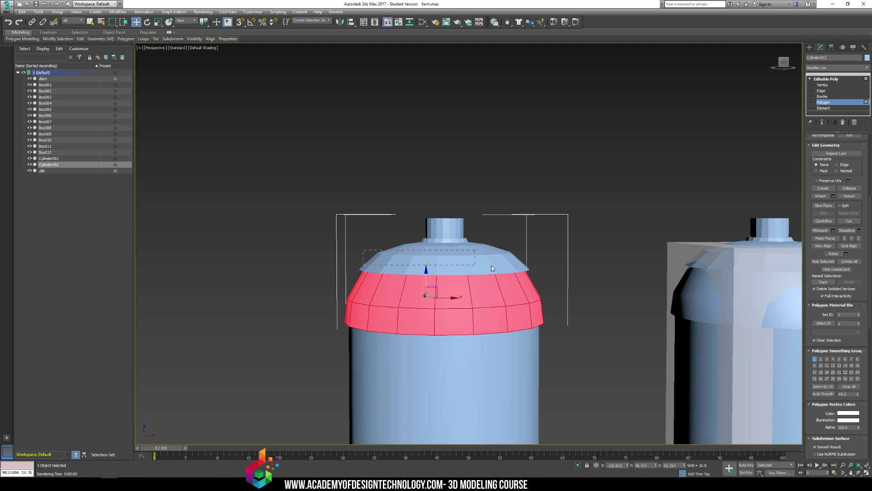
drag(491, 268, 493, 269)
scroll(438, 253, up, 2)
scroll(441, 252, up, 4)
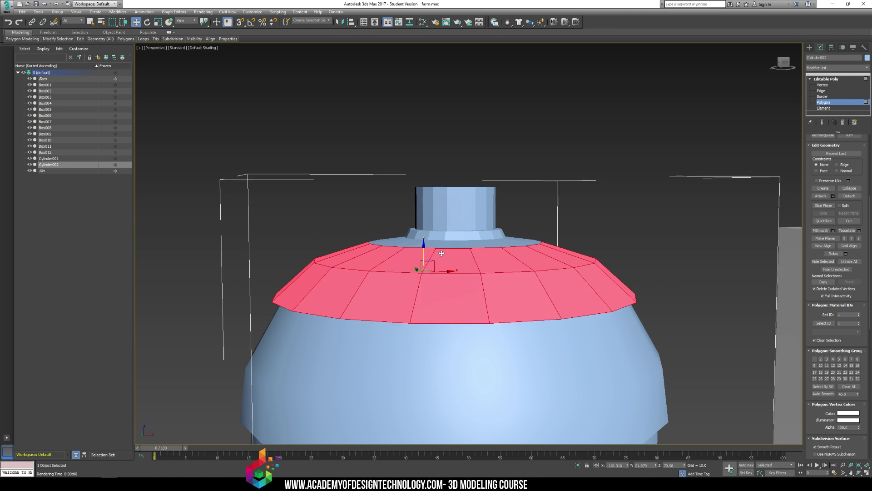
alt+middle_drag(441, 253, 406, 245)
ctrl+drag(574, 258, 574, 258)
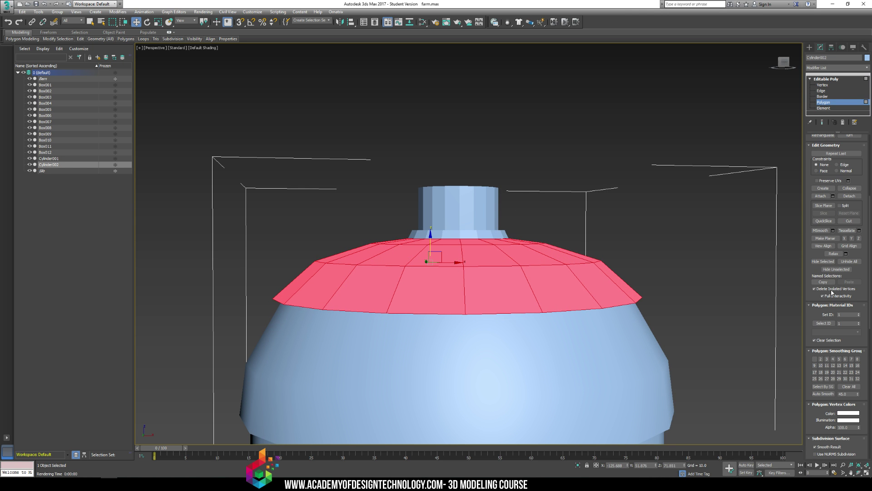
- Assign smoothing group 1 to the silo's neck faces and to the collar ring beneath them
drag(440, 213, 443, 214)
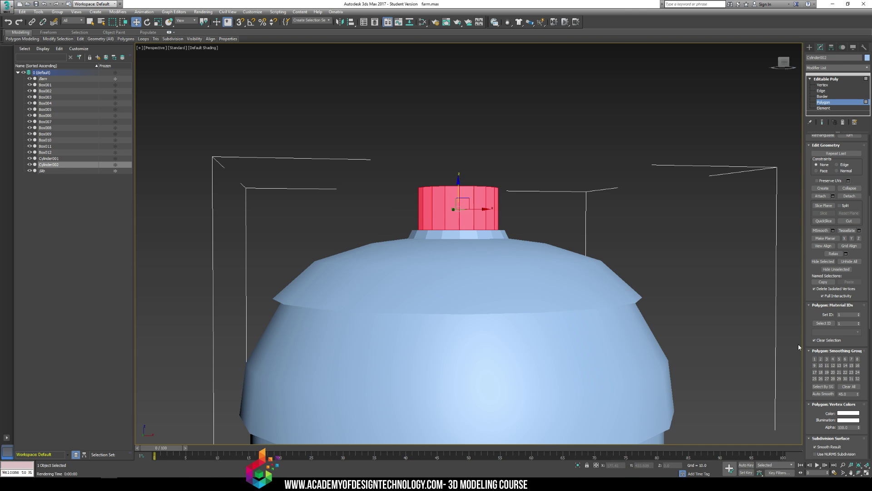
click(814, 359)
alt+middle_drag(491, 252, 418, 231)
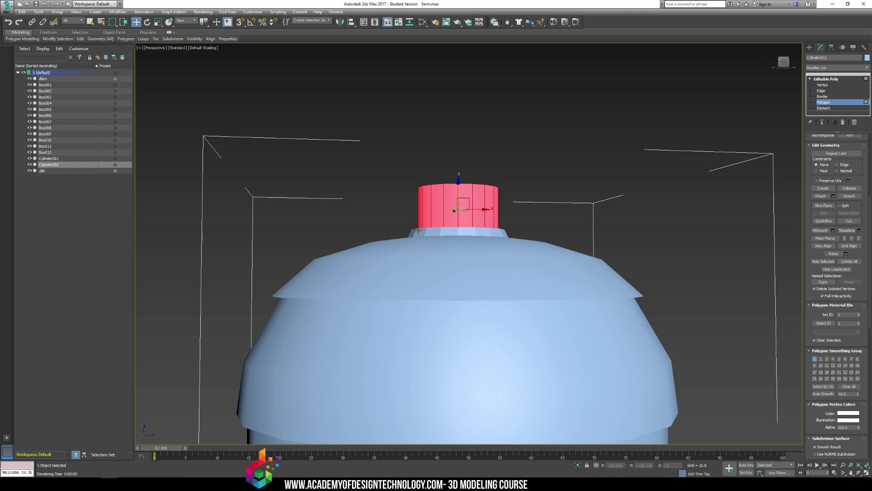
drag(536, 237, 537, 237)
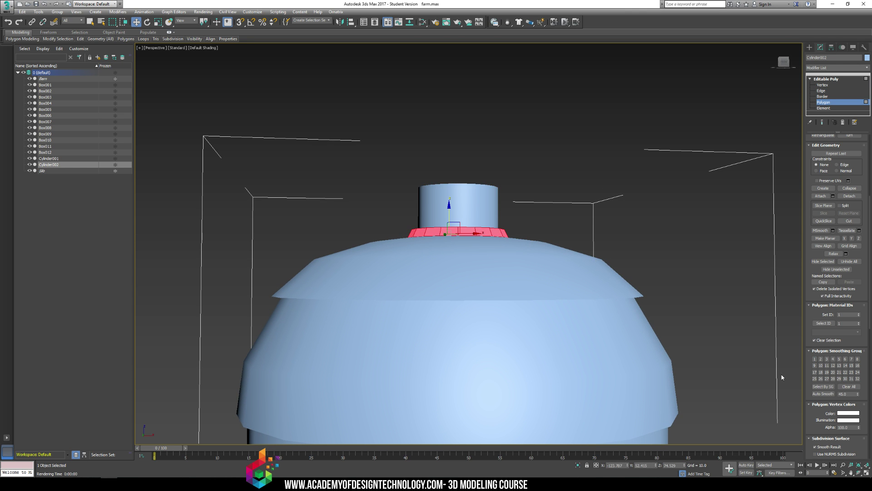
click(815, 358)
click(588, 277)
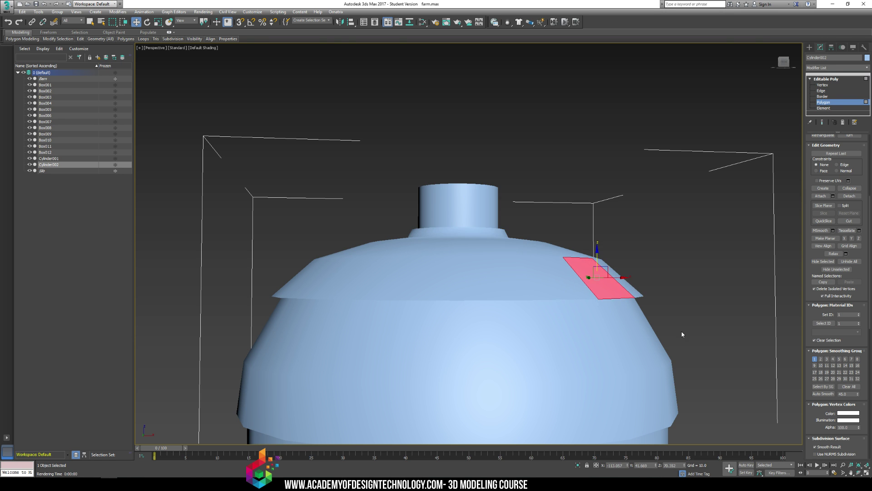
alt+middle_drag(597, 257, 601, 271)
scroll(600, 269, down, 5)
alt+middle_drag(603, 323, 551, 317)
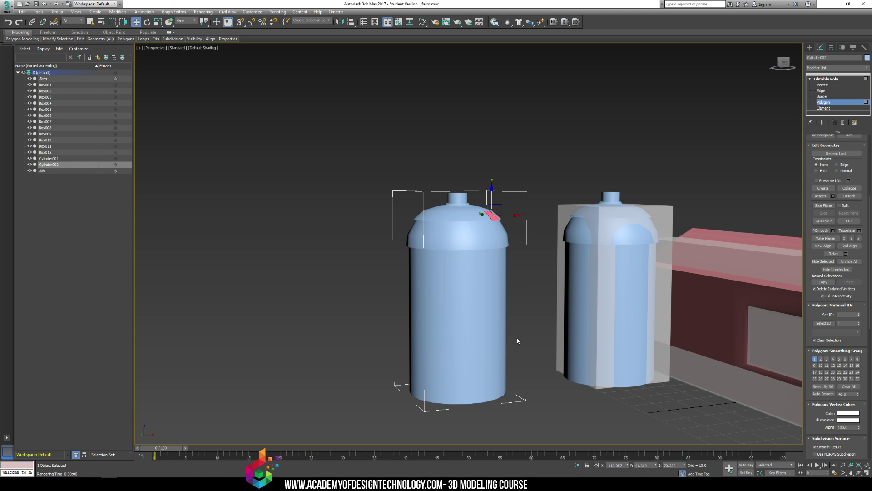
- Select the six lower wall faces on the silo's barn-facing side and extrude them outward into a box-shaped annex
drag(498, 397, 498, 396)
alt+middle_drag(529, 366, 572, 395)
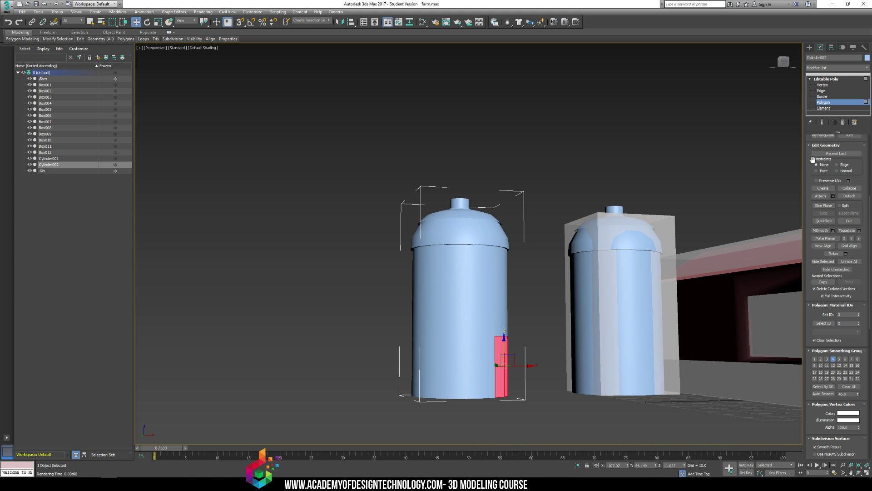
drag(813, 160, 813, 315)
click(821, 243)
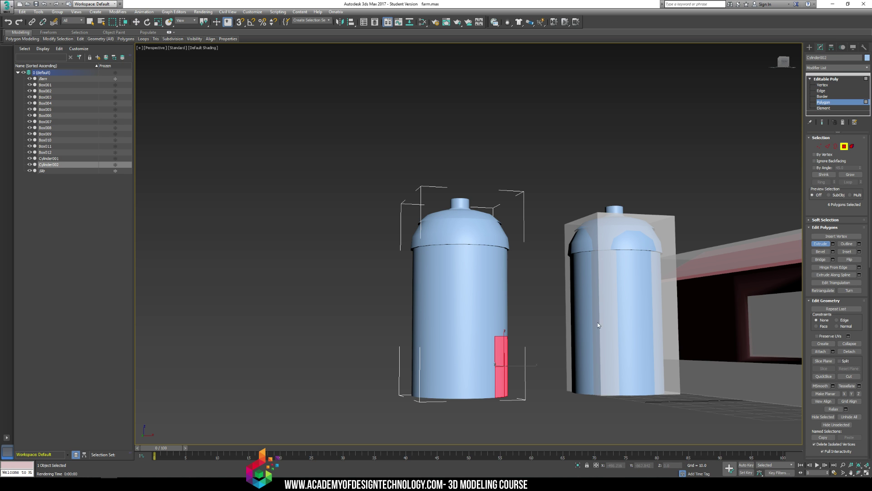
drag(509, 366, 526, 286)
alt+middle_drag(526, 287, 446, 265)
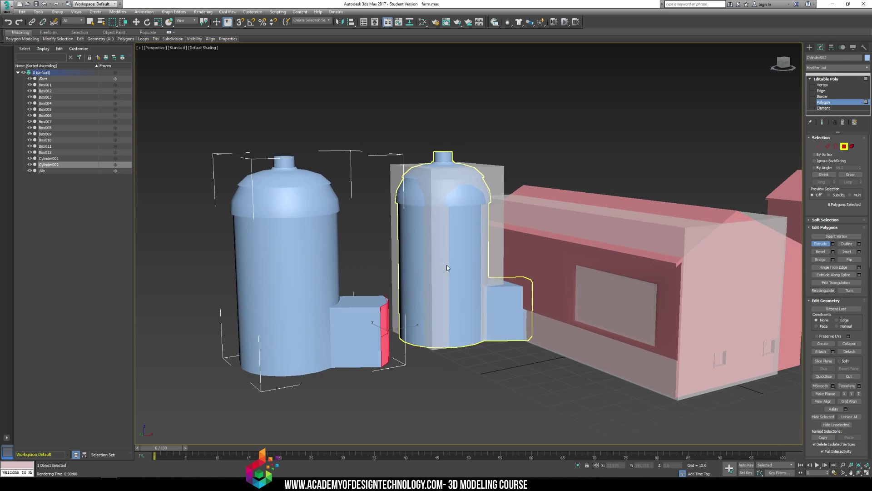
alt+middle_drag(503, 278, 501, 278)
mouse_move(871, 82)
mouse_down()
mouse_move(479, 79)
mouse_move(547, 87)
mouse_move(871, 87)
mouse_up()
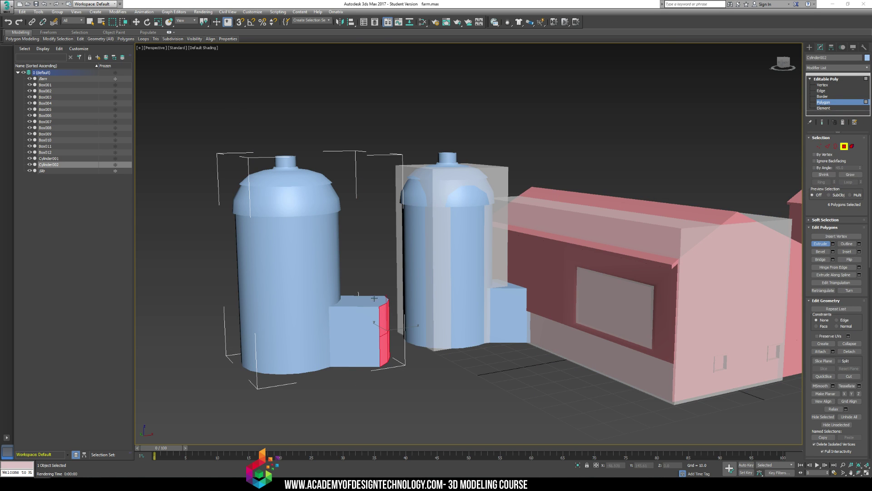
- Show the mesh edges, select the middle strip of the annex's top and move it upward to start a pitched roof
click(349, 303)
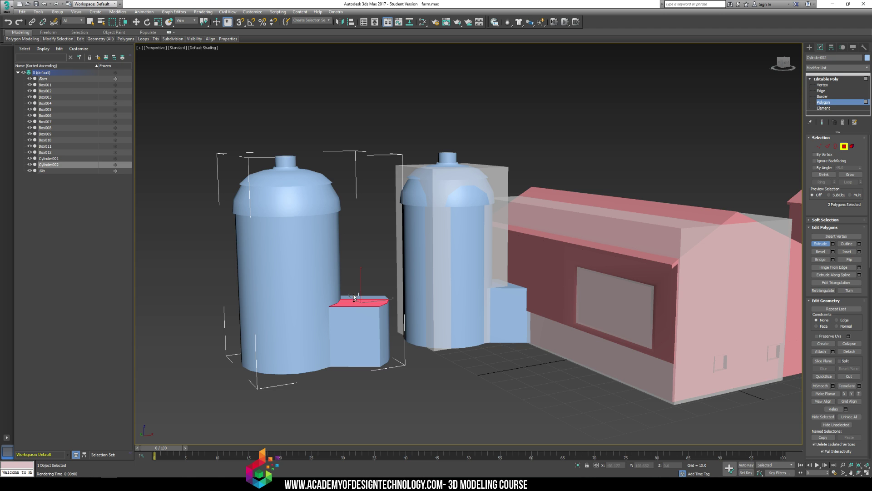
scroll(345, 300, up, 5)
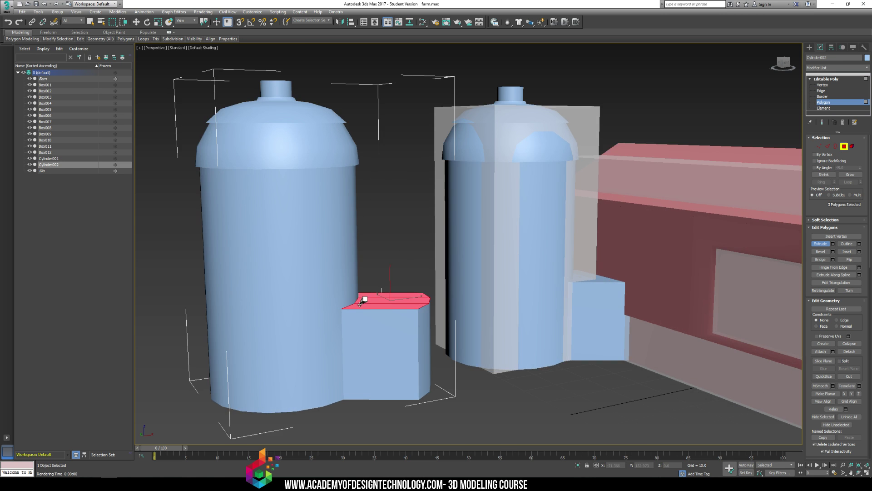
alt+middle_drag(385, 301, 430, 231)
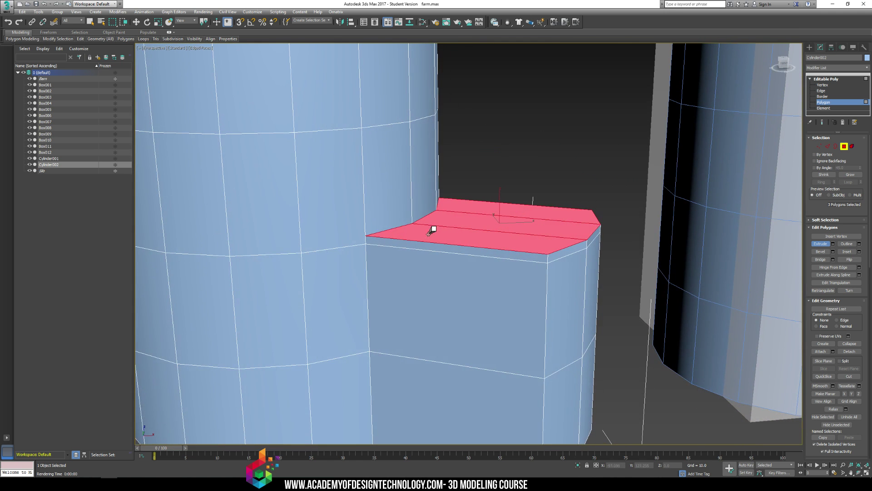
click(492, 220)
key(w)
drag(507, 205, 502, 191)
alt+middle_drag(502, 191, 542, 204)
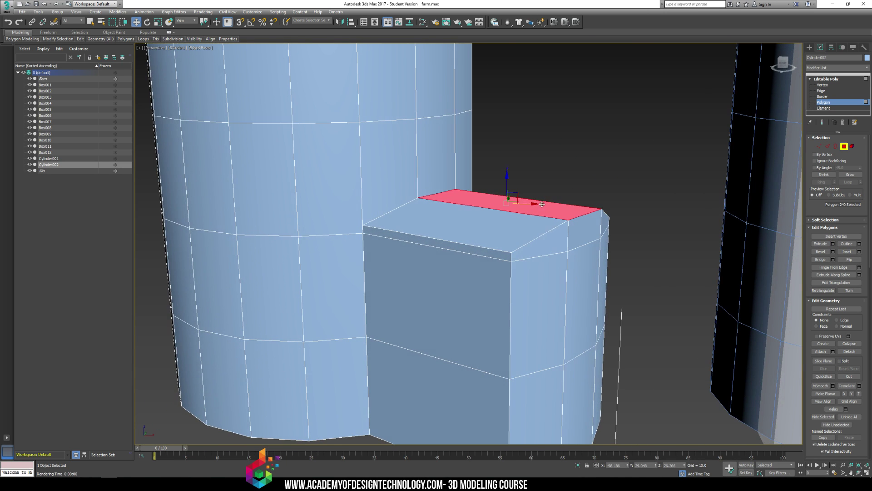
- Extrude the narrow strip along the annex's roof edge outward and lower it slightly to form an overhanging eave
click(493, 257)
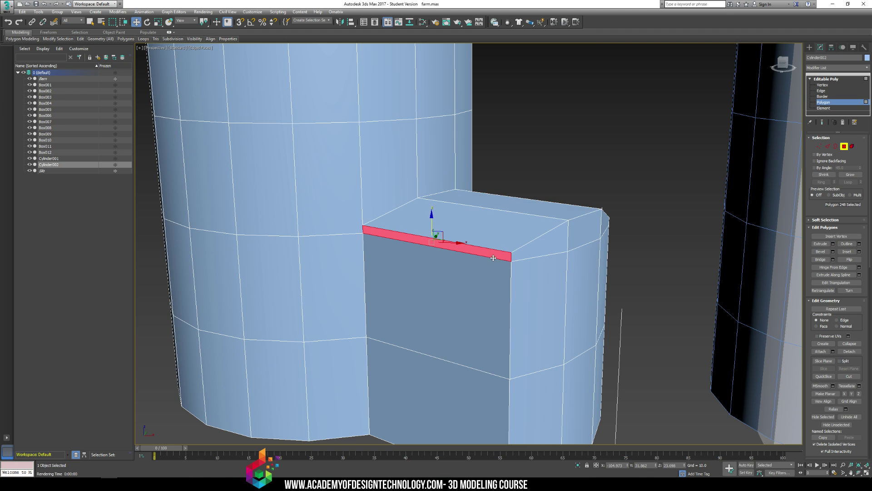
click(814, 245)
drag(476, 253, 479, 246)
key(w)
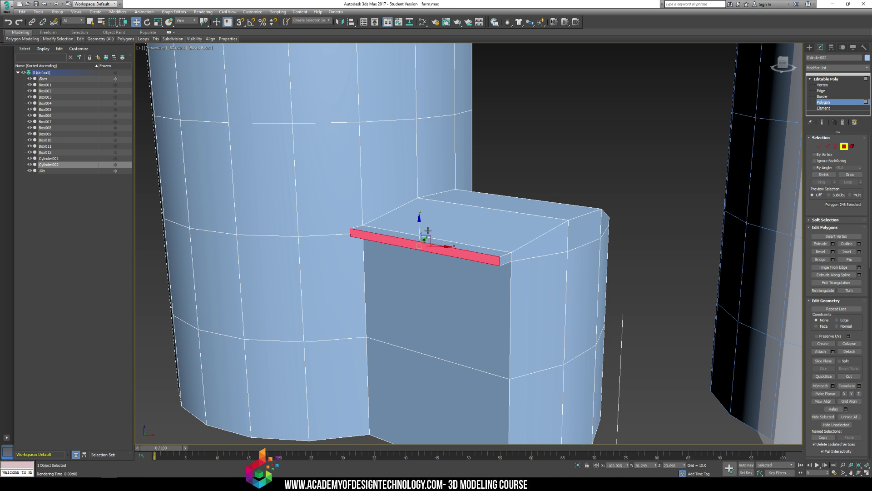
drag(420, 230, 420, 235)
click(609, 205)
- Render the perspective view to check both silos and their annexes, and close the render
scroll(623, 209, down, 6)
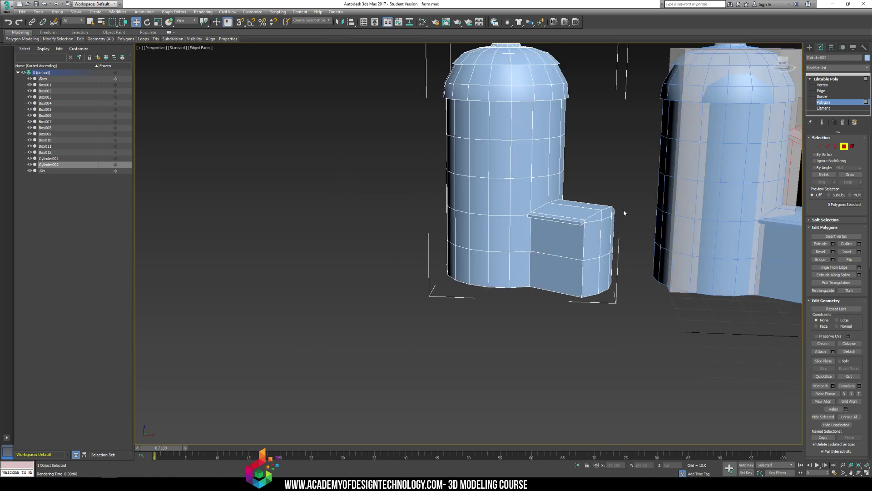
middle_drag(623, 209, 539, 267)
key(shift+q)
middle_drag(538, 267, 532, 295)
scroll(531, 295, up, 5)
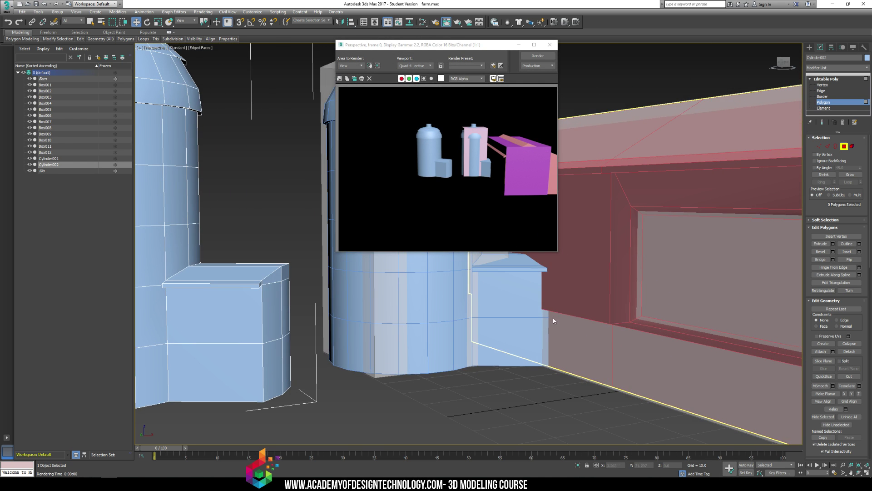
click(550, 44)
- Unfreeze all objects in the scene
scroll(495, 123, up, 2)
right_click(494, 121)
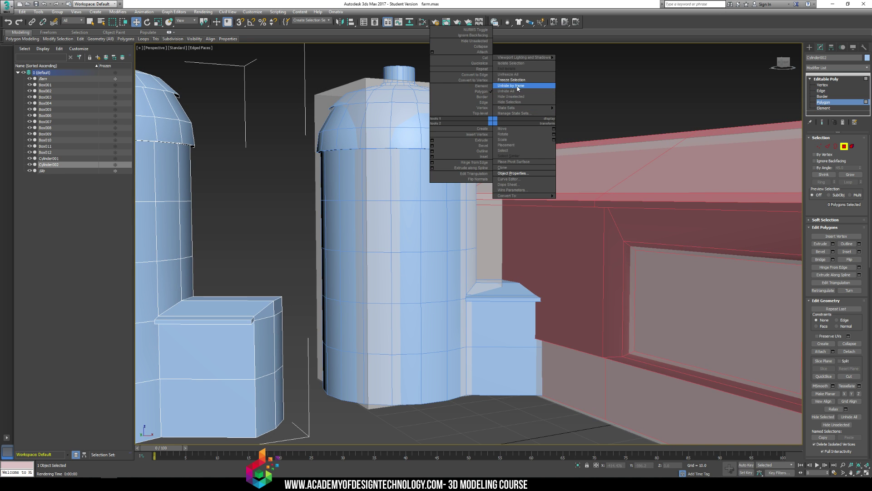
click(520, 76)
scroll(500, 110, down, 10)
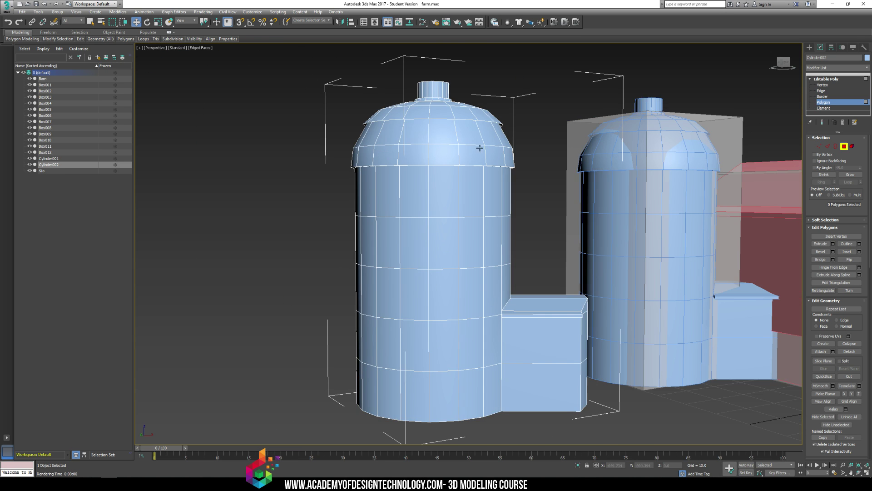
- Leave polygon editing, select the Barn and Silo reference boxes and make both non-renderable in their object properties
click(808, 48)
middle_drag(488, 203, 487, 227)
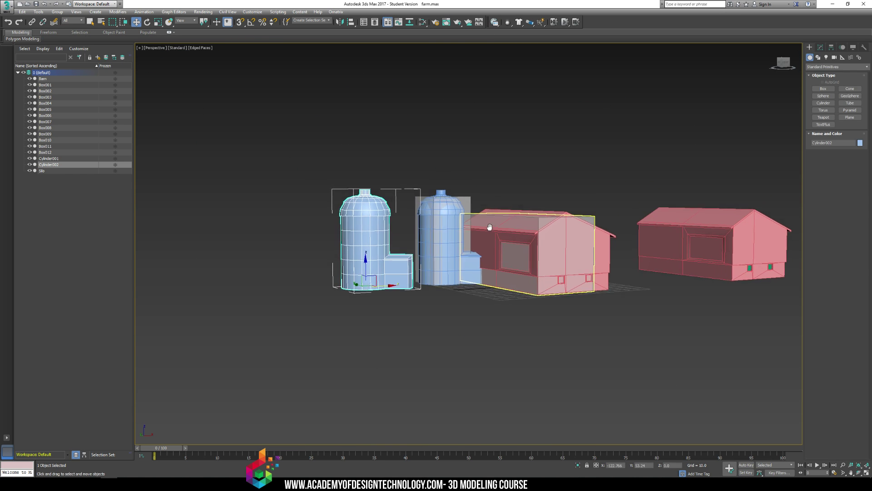
click(487, 227)
ctrl+click(462, 203)
right_click(463, 201)
mouse_move(492, 277)
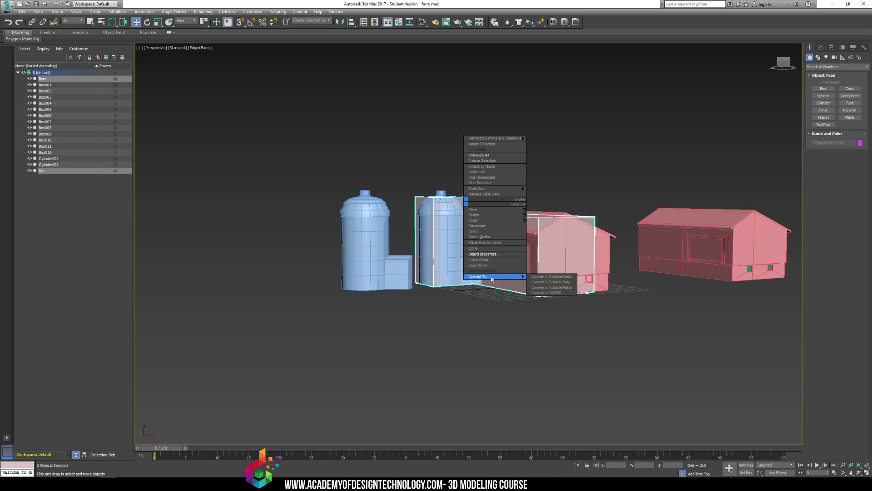
click(483, 254)
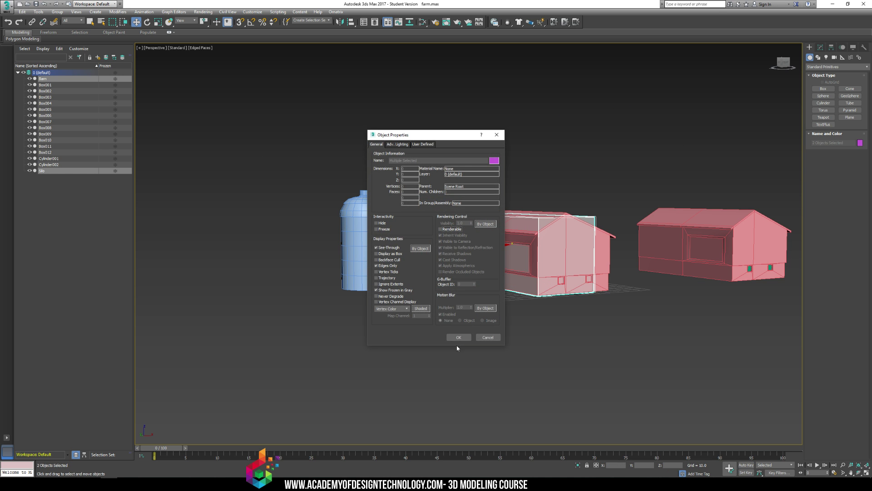
click(459, 337)
- Render the perspective view of the barn and silos from closer up and compare it with the reference photo
scroll(413, 287, up, 5)
scroll(412, 288, down, 5)
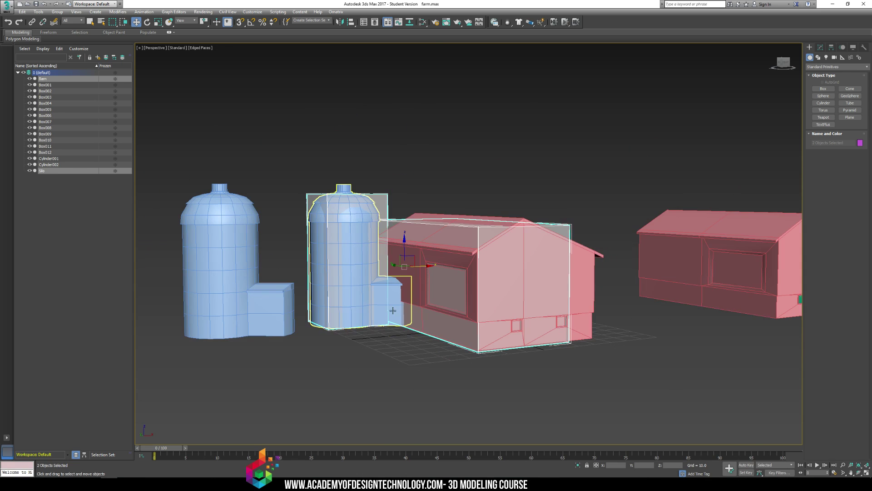
key(shift+q)
scroll(491, 334, up, 3)
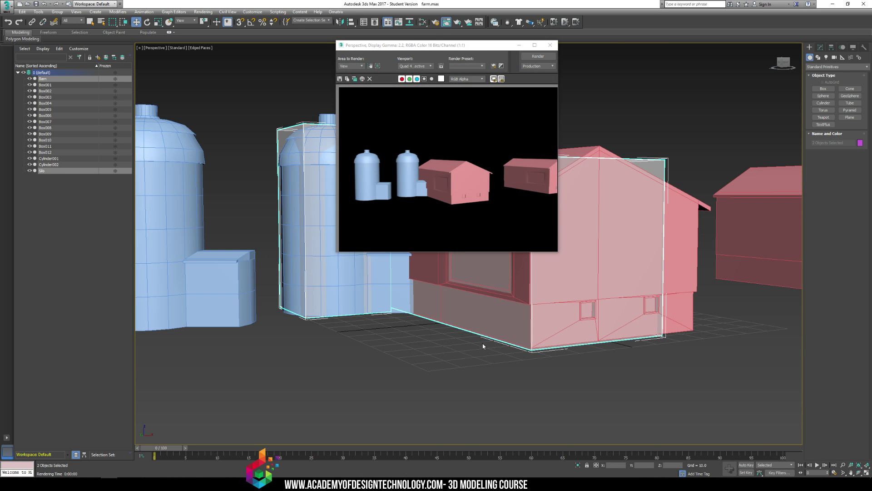
key(shift+q)
scroll(567, 292, up, 3)
drag(871, 2, 871, 71)
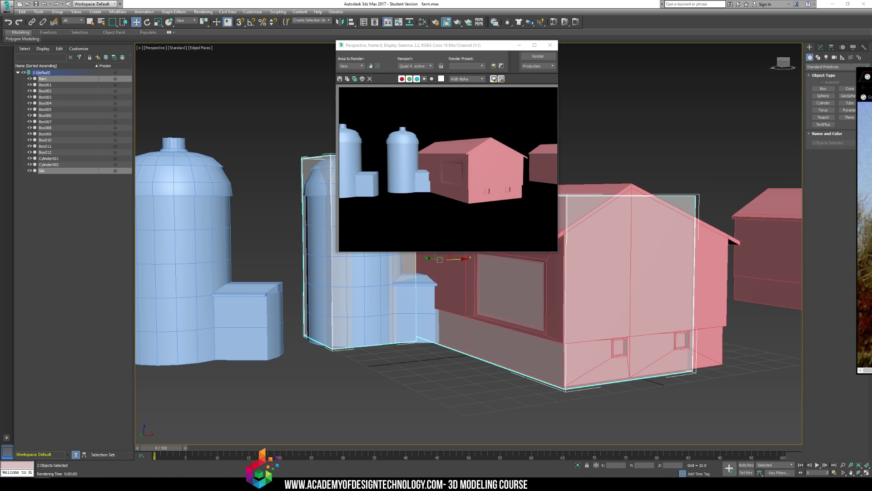
click(820, 114)
click(550, 45)
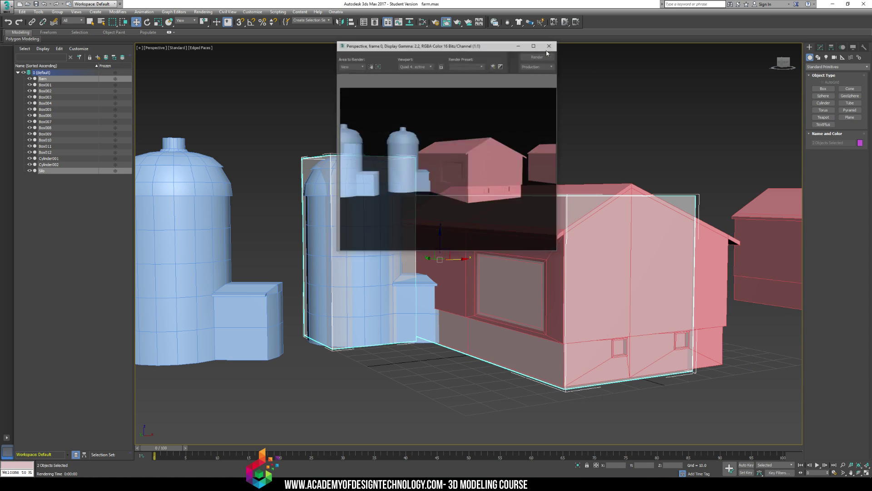
alt+middle_drag(498, 218, 519, 233)
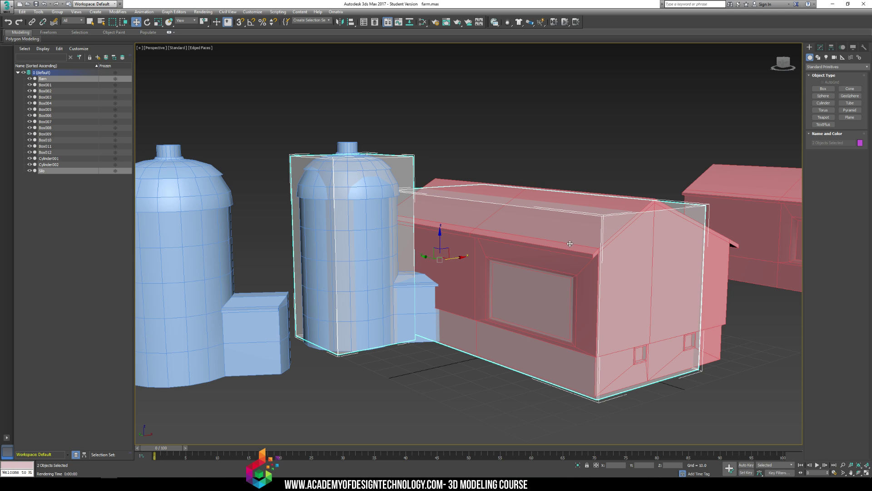
click(92, 484)
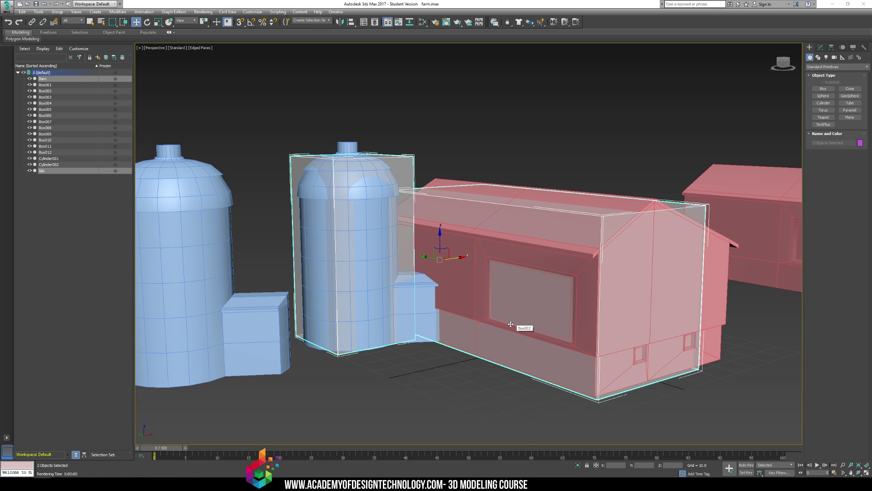
- Select the silo copy standing outside the reference box and add a TurboSmooth modifier to it
middle_drag(297, 233, 499, 256)
click(389, 272)
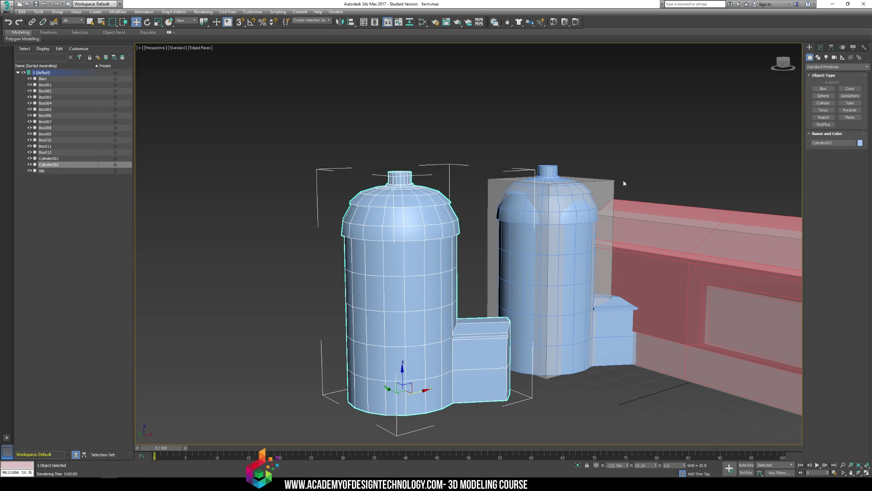
click(820, 47)
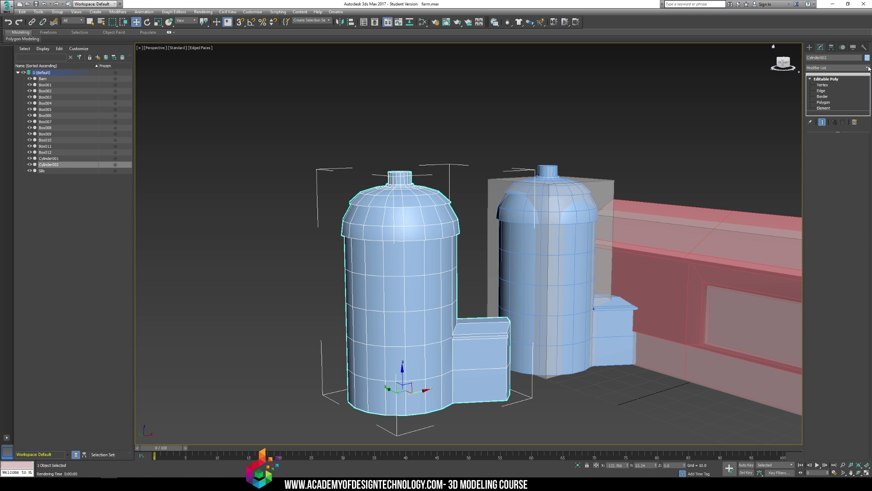
click(867, 68)
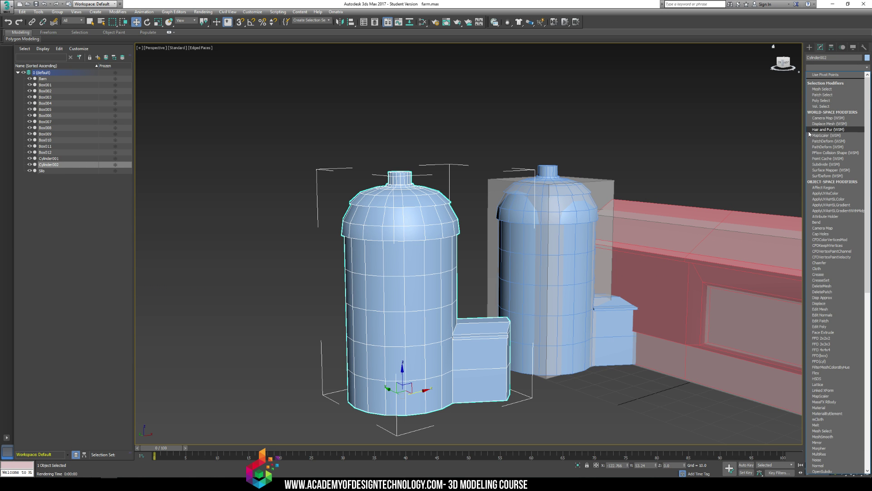
text(tu)
key(Return)
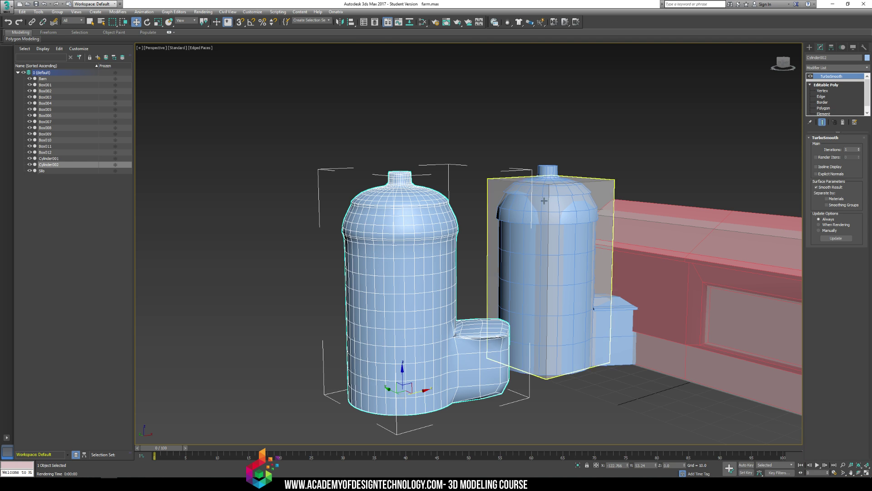
- Make TurboSmooth separate the surface by smoothing groups and hide the mesh edges in the view
middle_drag(555, 190, 594, 193)
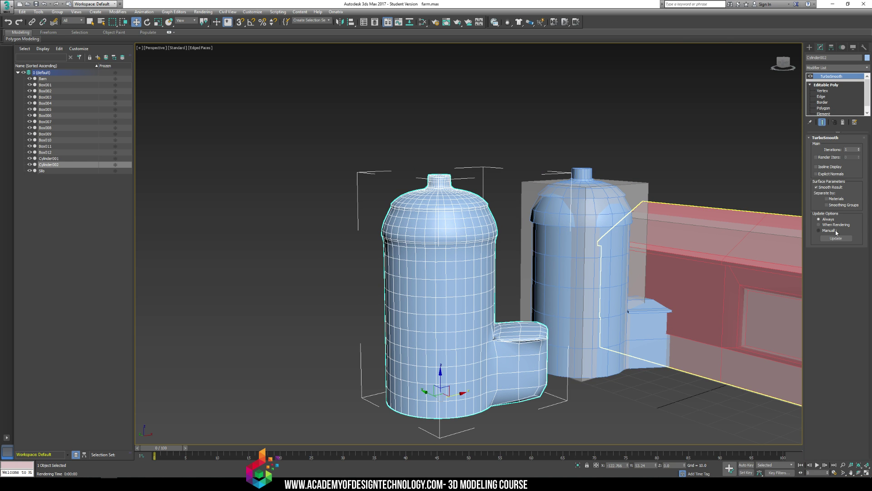
click(827, 205)
click(600, 117)
key(F4)
middle_drag(555, 195, 542, 189)
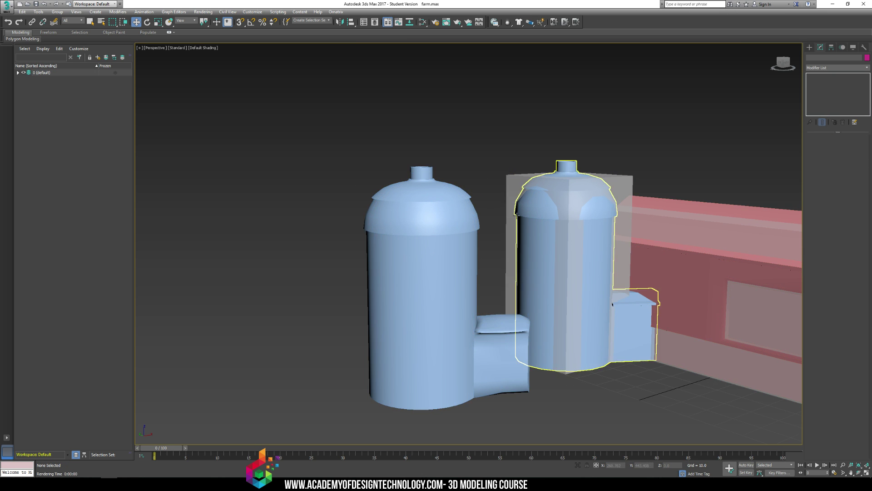
- Move the unsmoothed silo out of the reference box to the far side of the smoothed silo for comparison
middle_drag(495, 150, 456, 140)
click(464, 186)
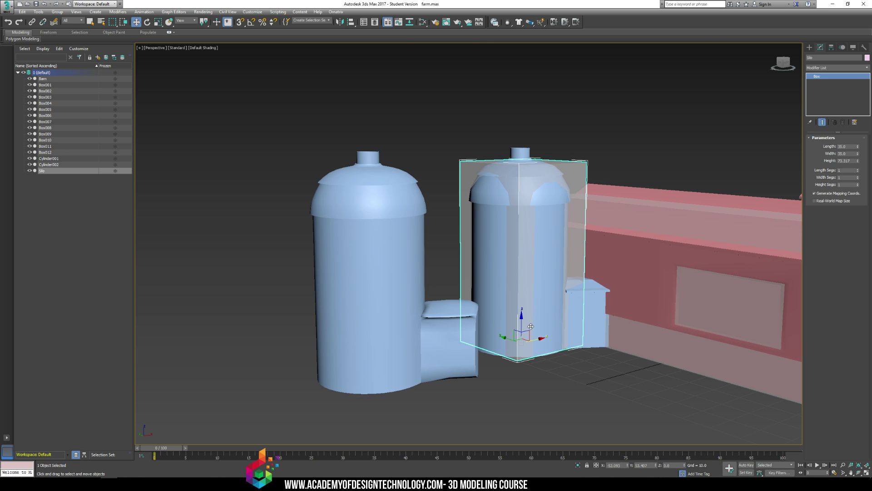
drag(540, 339, 247, 382)
middle_drag(370, 249, 398, 248)
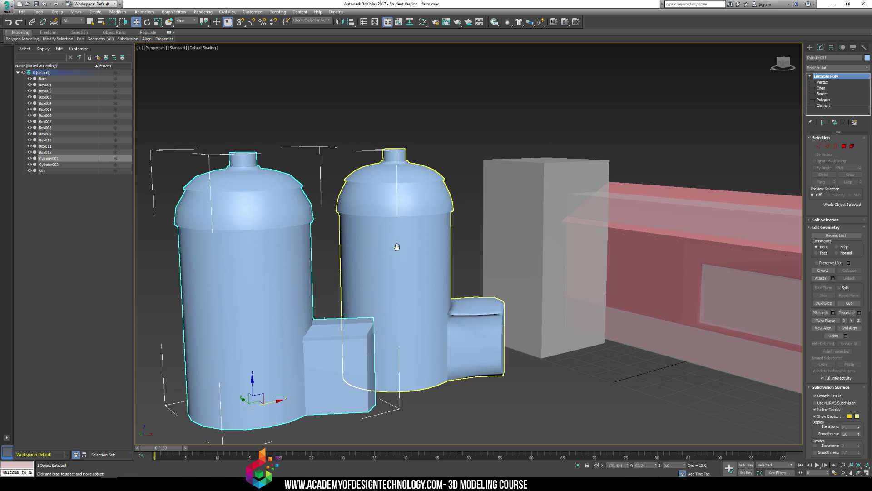
click(461, 120)
alt+middle_drag(440, 152, 433, 172)
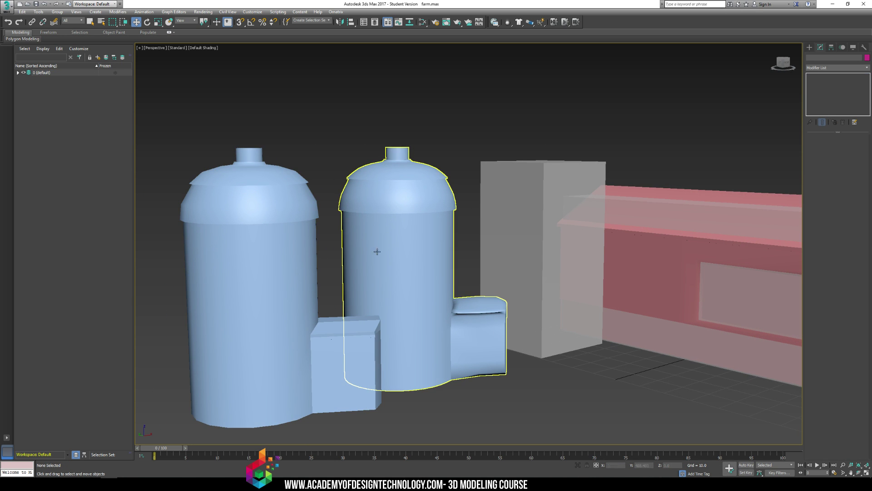
- Set the smoothed silo's TurboSmooth iterations to 2
click(436, 215)
click(859, 149)
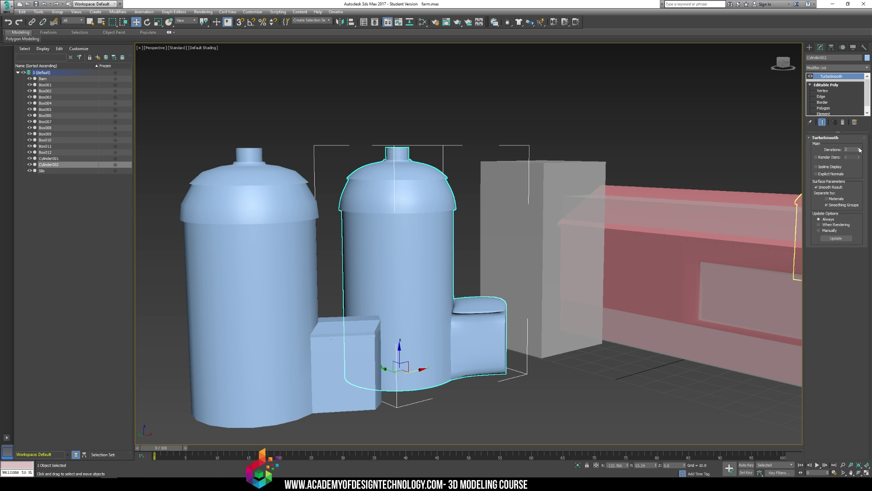
click(568, 97)
click(427, 188)
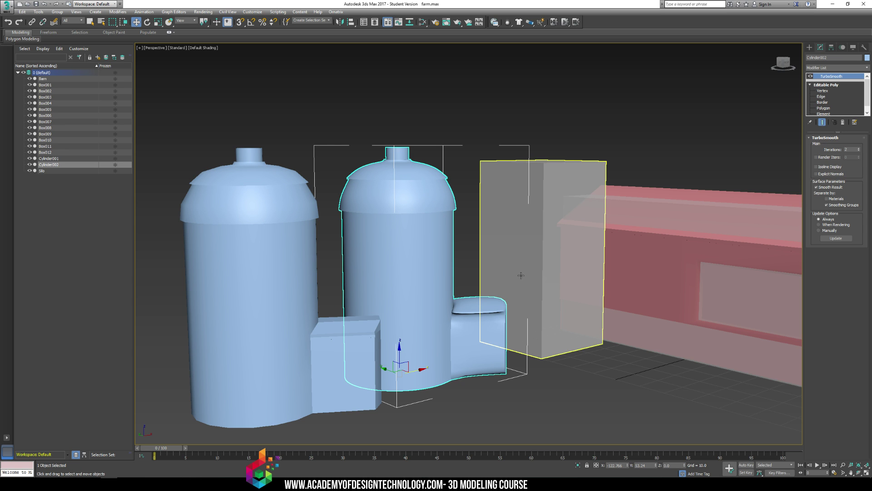
- Select the annex's roof faces and eave strip beneath the TurboSmooth modifier and assign them their own smoothing group
click(830, 107)
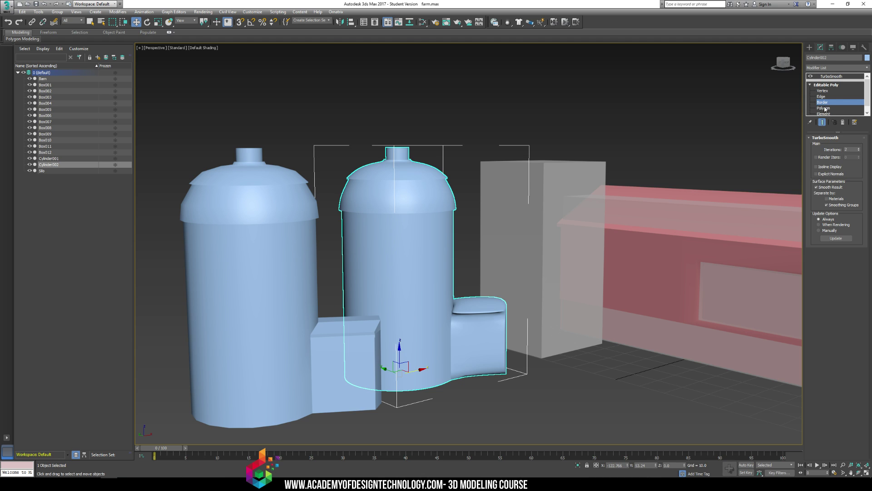
click(464, 312)
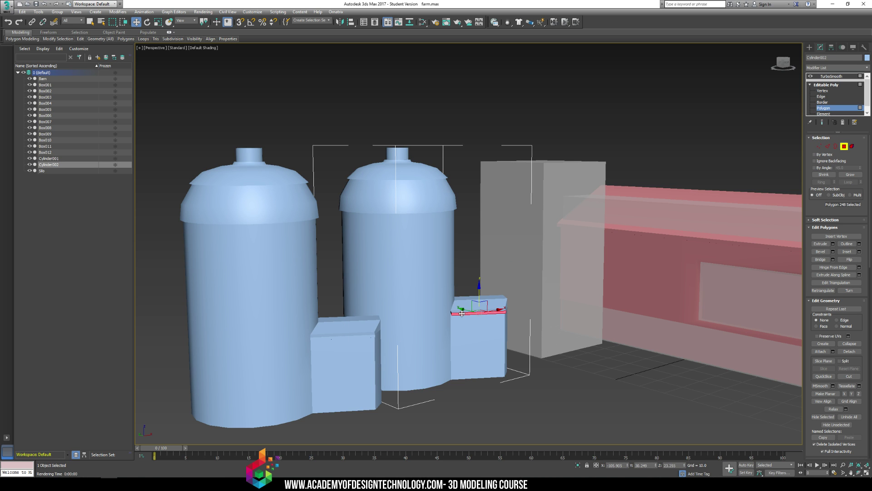
ctrl+click(492, 310)
ctrl+click(491, 305)
alt+middle_drag(491, 292, 482, 304)
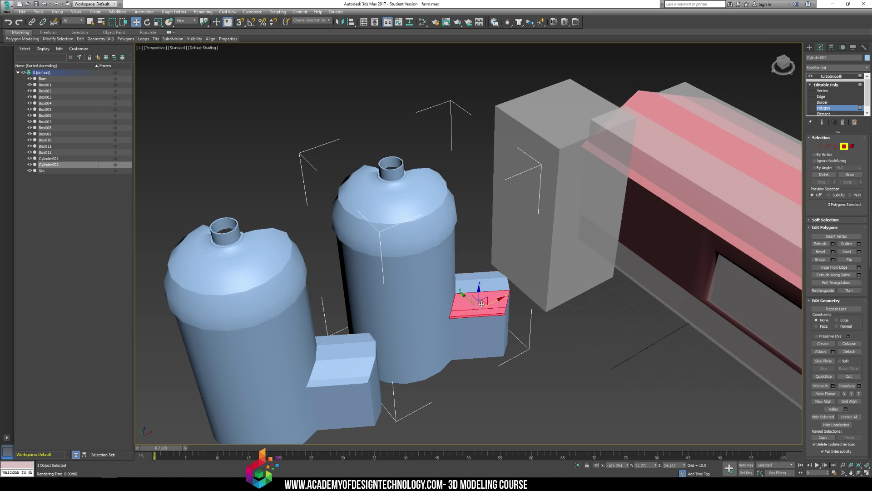
ctrl+click(480, 286)
ctrl+click(478, 276)
scroll(812, 412, down, 5)
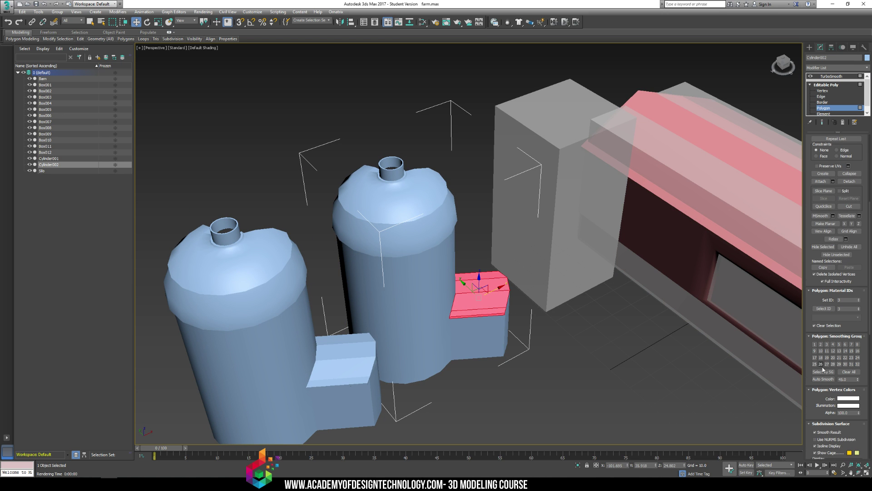
alt+middle_drag(626, 334, 561, 296)
click(561, 297)
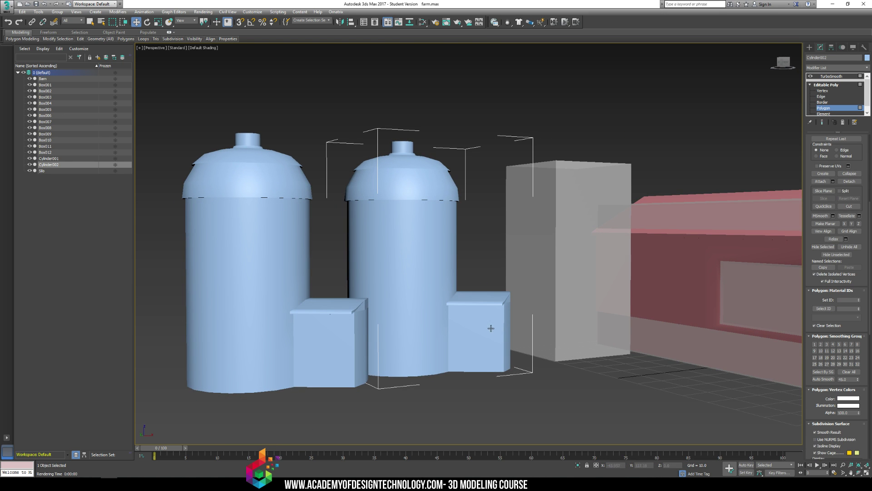
- Select the two faces of the annex's side wall below the eave and assign them a separate smoothing group
click(490, 327)
ctrl+click(479, 351)
click(839, 346)
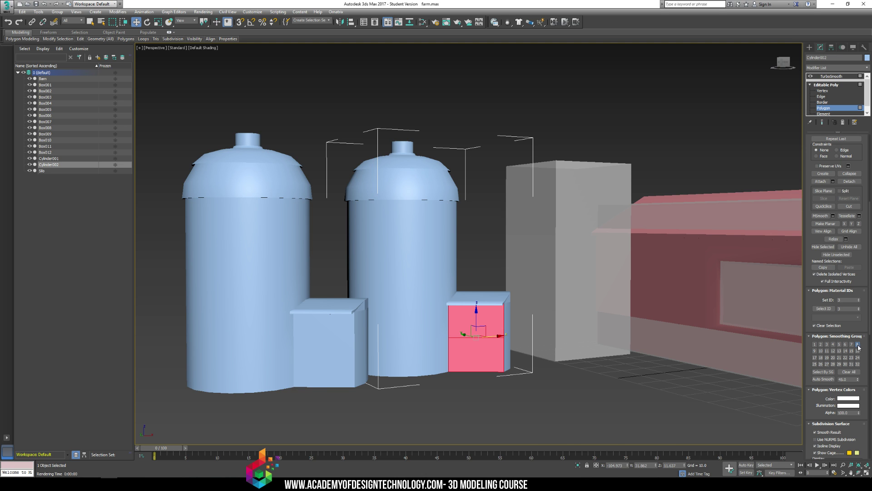
- Select all the faces of the annex's gable end wall and assign them their own smoothing group
alt+middle_drag(587, 346, 514, 308)
ctrl+click(510, 305)
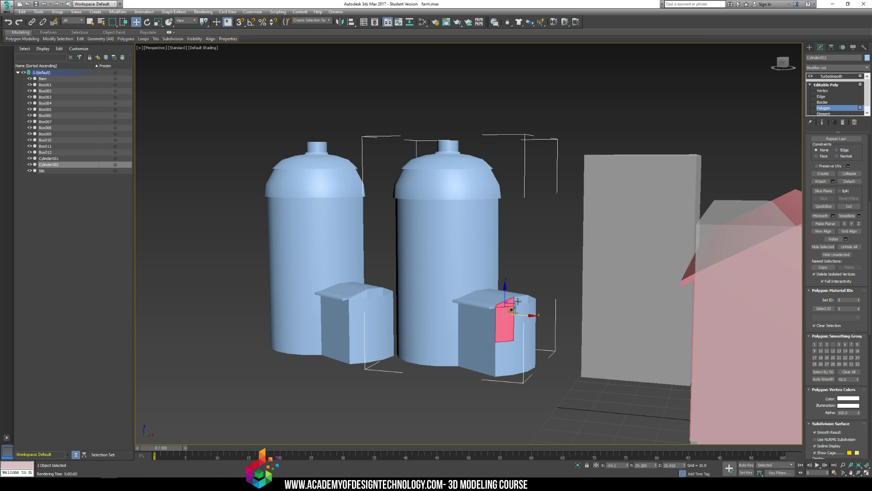
ctrl+click(522, 301)
ctrl+click(530, 311)
ctrl+click(492, 307)
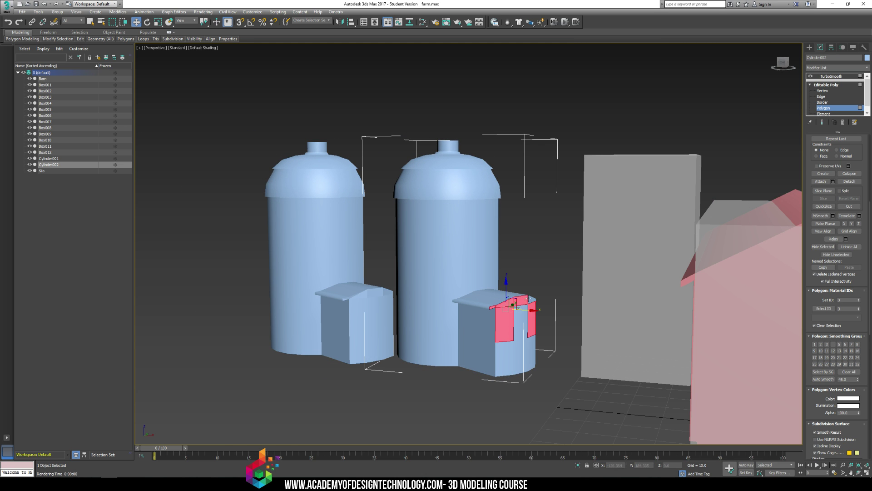
ctrl+click(520, 322)
ctrl+click(520, 357)
ctrl+click(505, 359)
ctrl+click(530, 354)
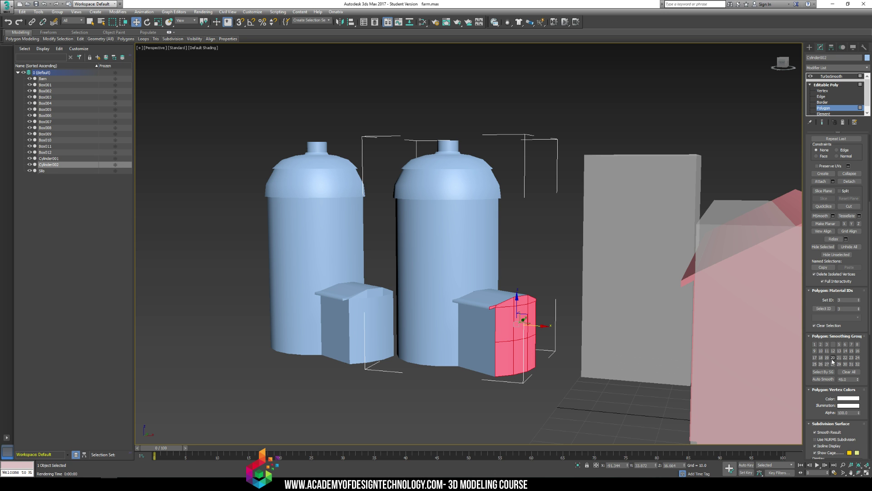
click(835, 337)
click(835, 336)
alt+middle_drag(583, 316, 582, 336)
click(581, 334)
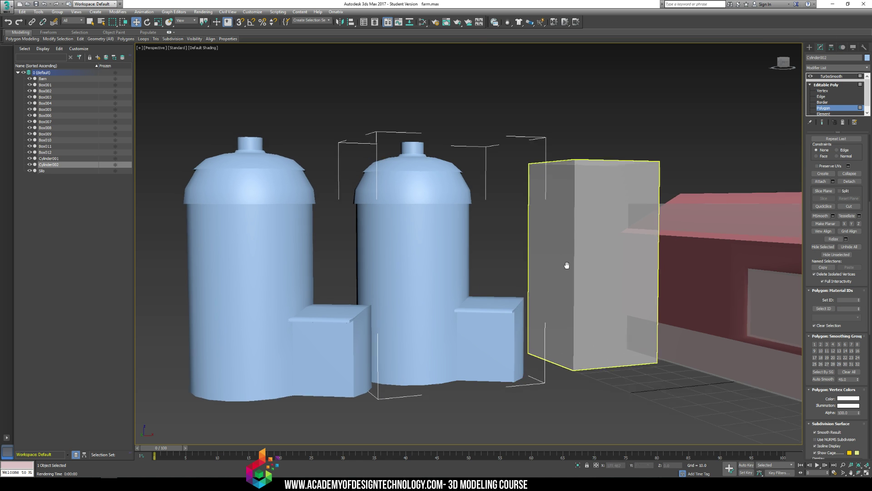
- Show the TurboSmooth end result on the silo, deselect it and render a preview of both silos
middle_drag(565, 263, 586, 286)
click(823, 122)
alt+middle_drag(598, 148, 736, 66)
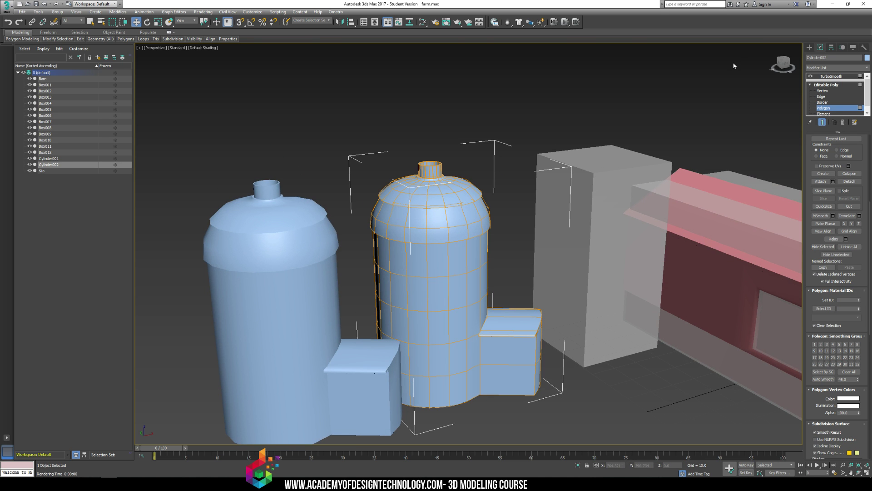
click(610, 134)
alt+middle_drag(609, 134, 517, 198)
key(shift+q)
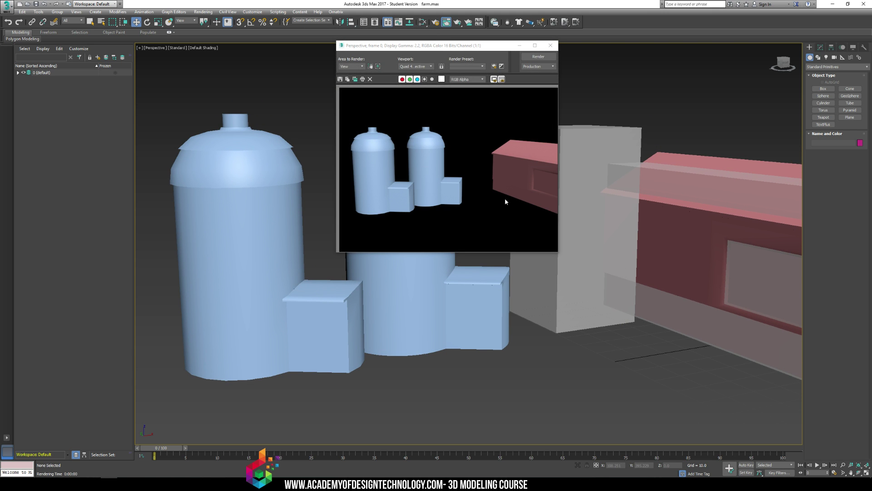
click(556, 48)
- Render a close-up of the smoothed silo's dome to examine its curvature
middle_drag(458, 161, 523, 225)
scroll(521, 221, up, 4)
key(shift+q)
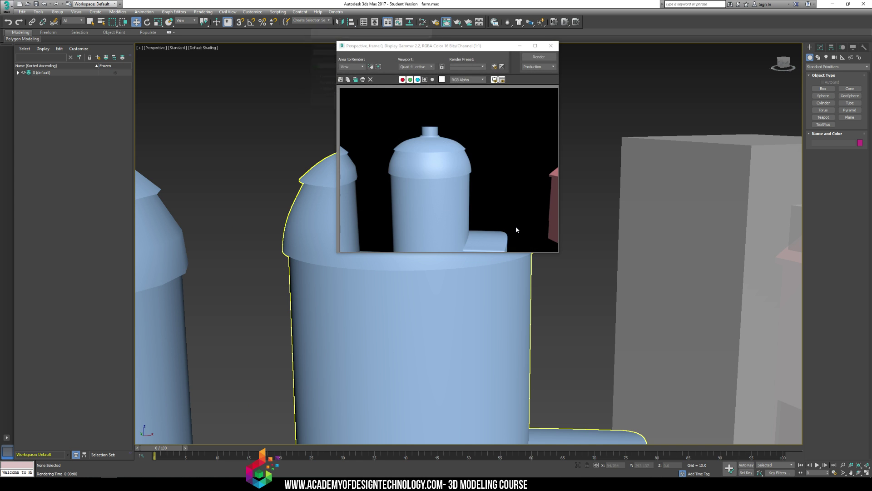
click(550, 46)
scroll(562, 255, down, 5)
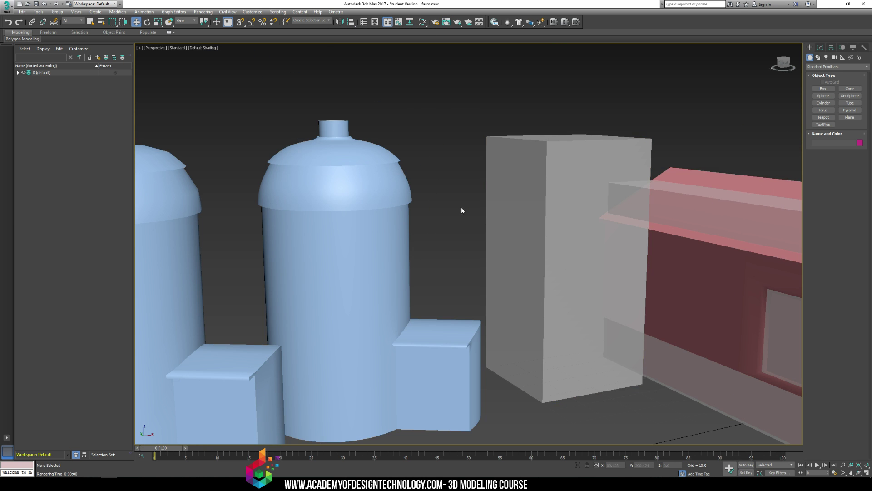
middle_drag(461, 210, 511, 228)
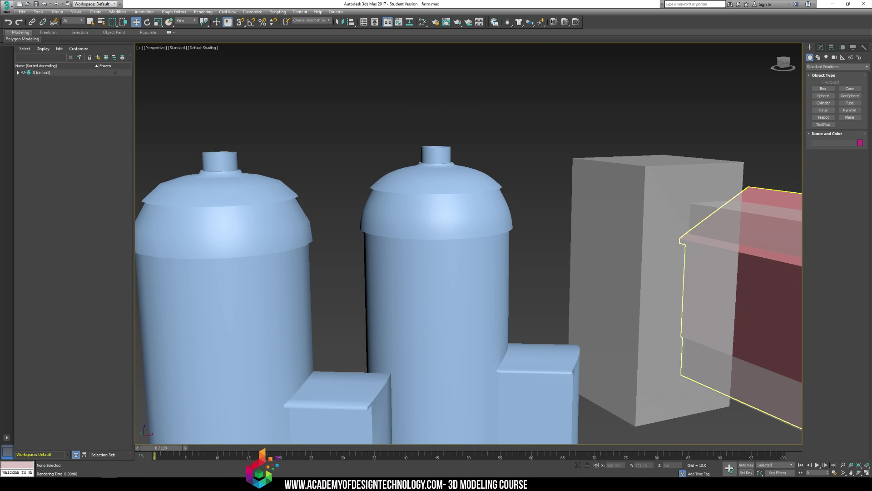
- Switch to the barn reference photo in the browser and examine the silo's block wall at 400% zoom
drag(871, 36, 585, 54)
ctrl+scroll(407, 206, up, 4)
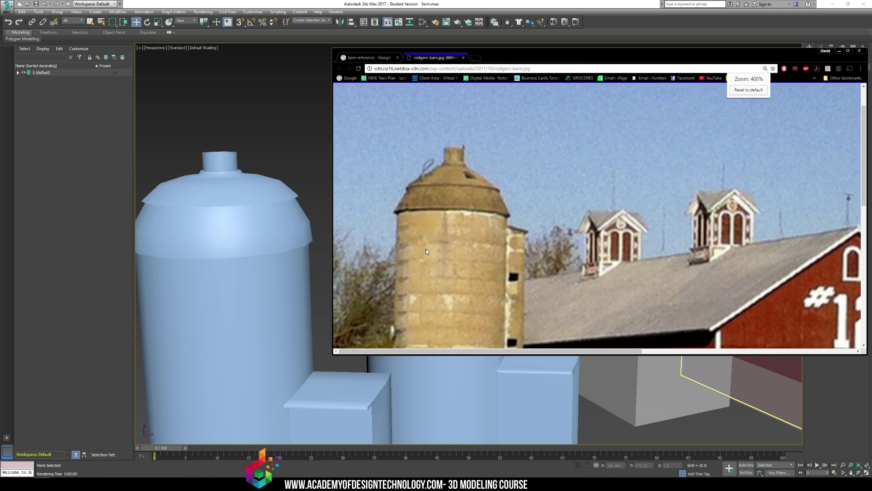
scroll(434, 241, down, 1)
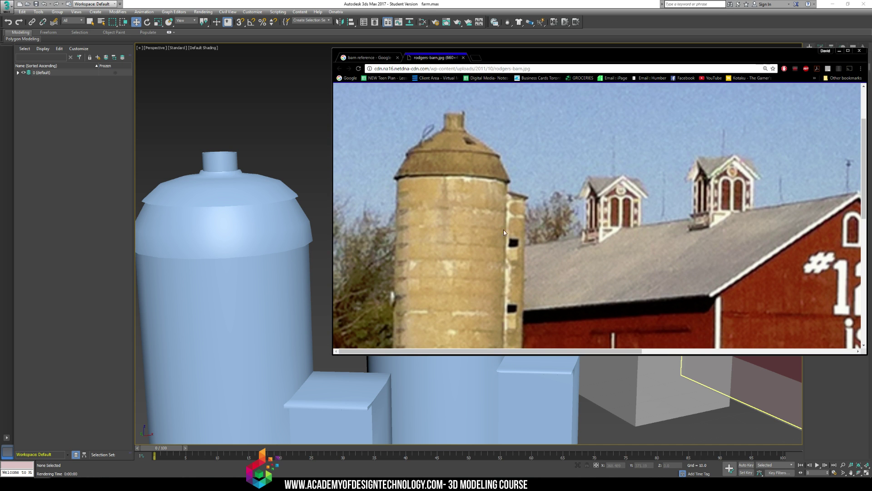
drag(551, 60, 871, 118)
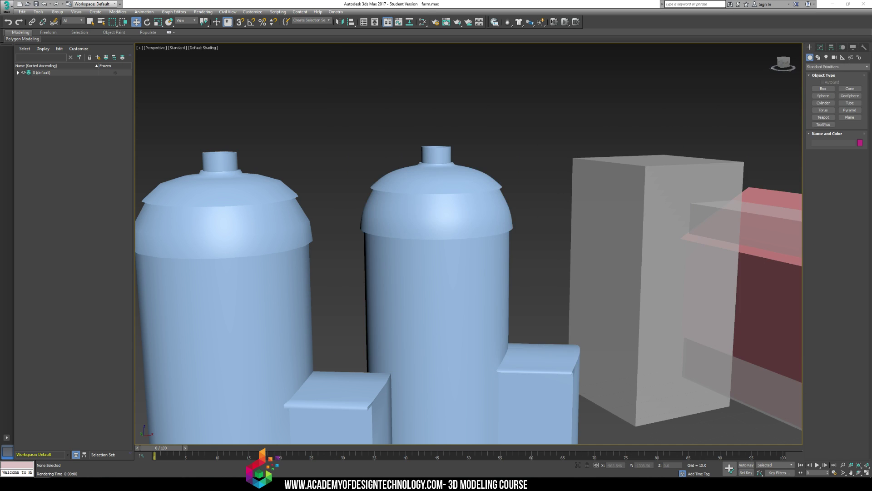
- Show edged faces, turn off the TurboSmooth modifier on the smoothed silo and enter polygon editing on its base mesh
click(446, 259)
key(F4)
alt+middle_drag(446, 258, 485, 264)
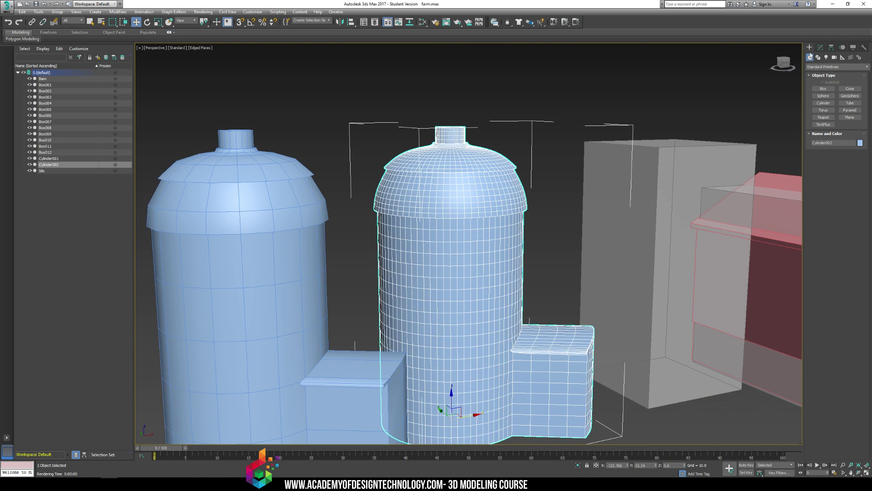
click(821, 48)
click(811, 76)
scroll(461, 201, up, 5)
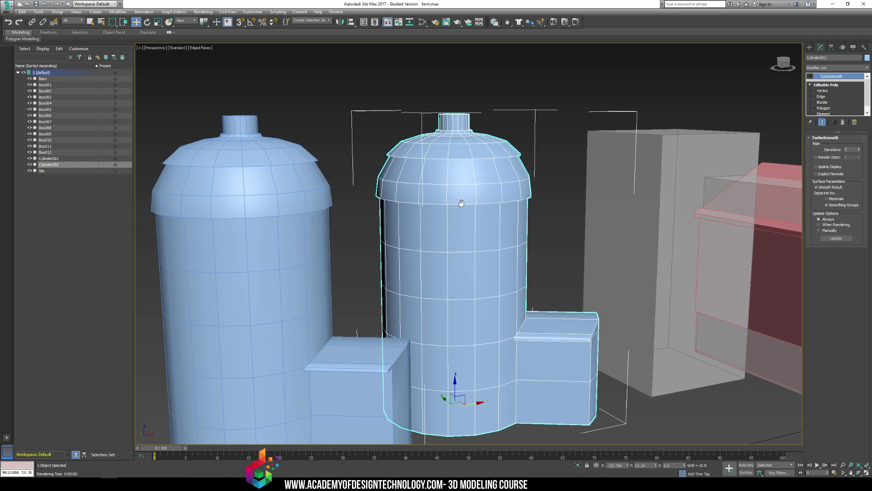
click(828, 109)
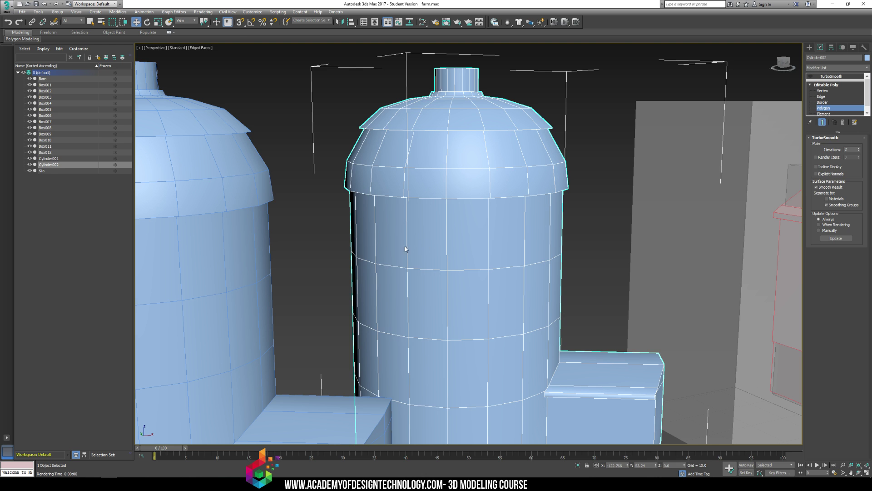
click(394, 232)
ctrl+click(469, 242)
ctrl+click(456, 305)
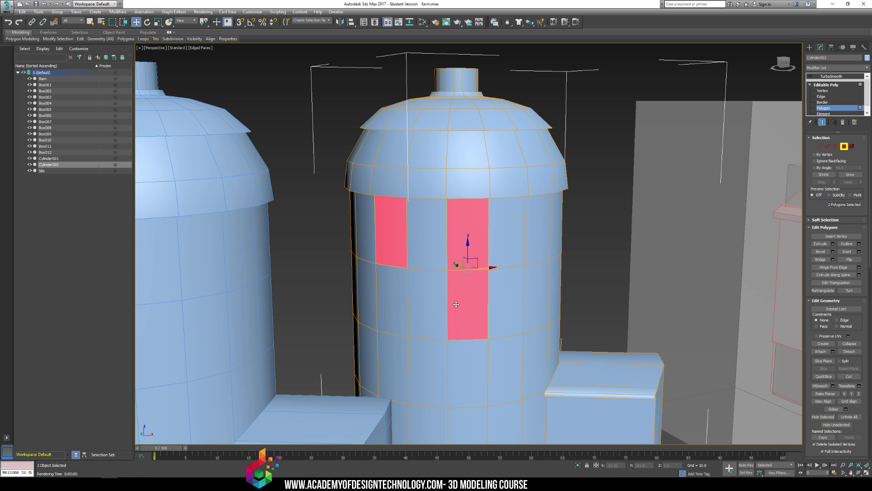
key(ctrl+z)
ctrl+click(427, 308)
ctrl+click(465, 369)
ctrl+click(393, 375)
middle_drag(438, 389, 447, 320)
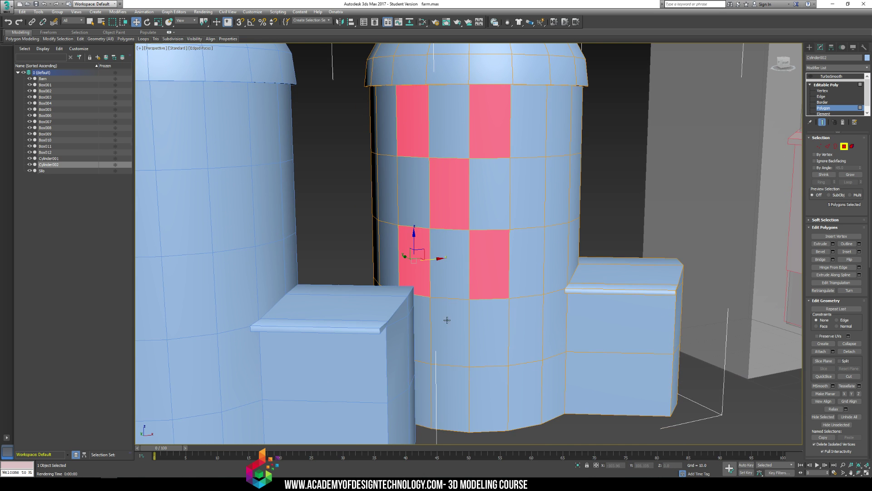
ctrl+click(447, 320)
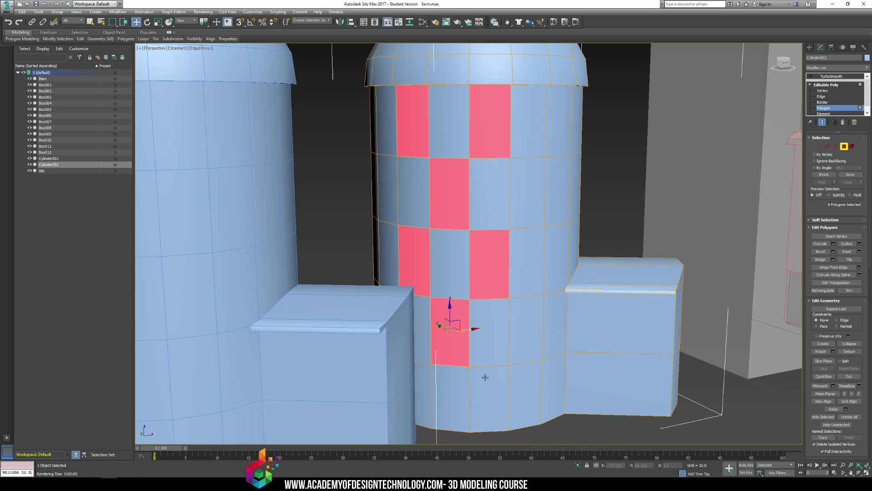
- Select six alternating wall faces in the silo's first and third rows and bevel them slightly outward as raised blocks
click(509, 275)
ctrl+click(413, 251)
ctrl+click(413, 145)
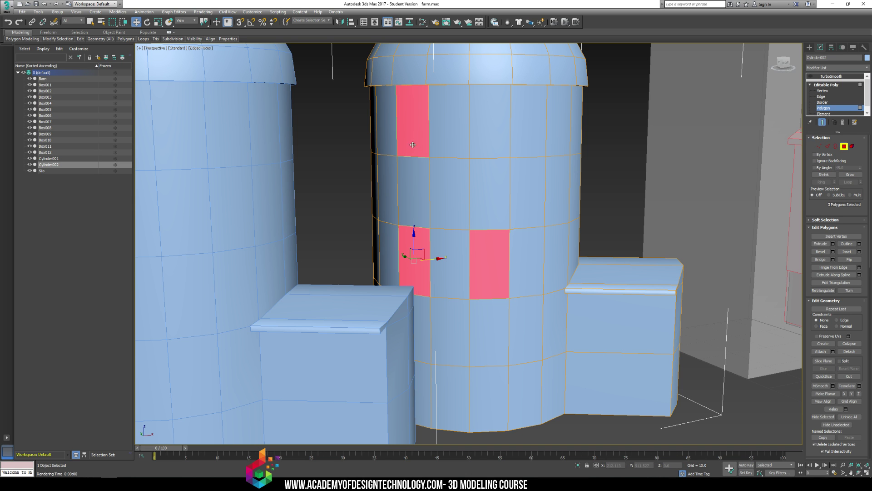
ctrl+click(495, 138)
ctrl+click(555, 256)
ctrl+click(547, 130)
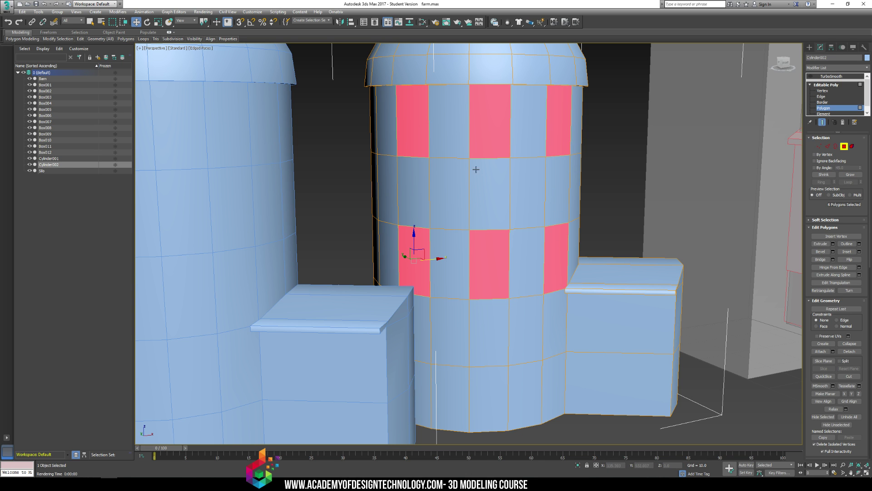
click(820, 251)
drag(558, 240, 559, 242)
click(599, 214)
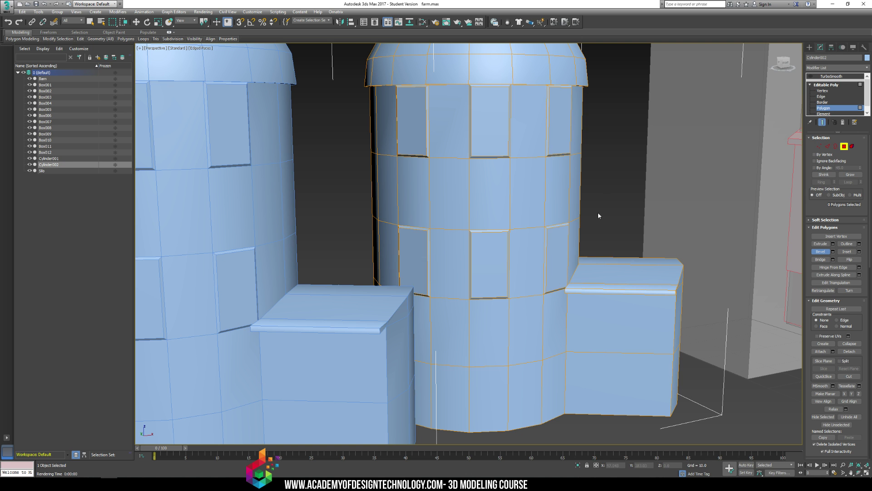
- Bevel four staggered wall faces in the silo's second and fourth rows slightly outward to continue the block pattern
alt+middle_drag(583, 250, 561, 240)
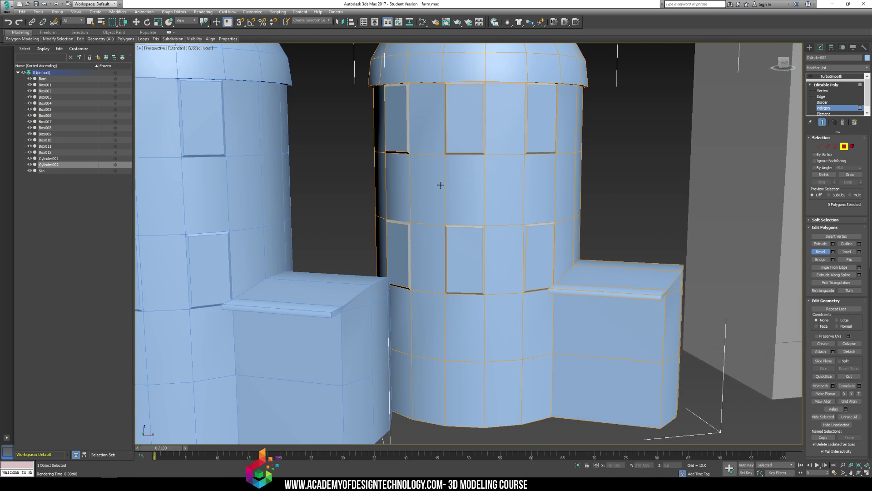
click(421, 190)
ctrl+click(505, 184)
ctrl+click(438, 324)
ctrl+click(501, 323)
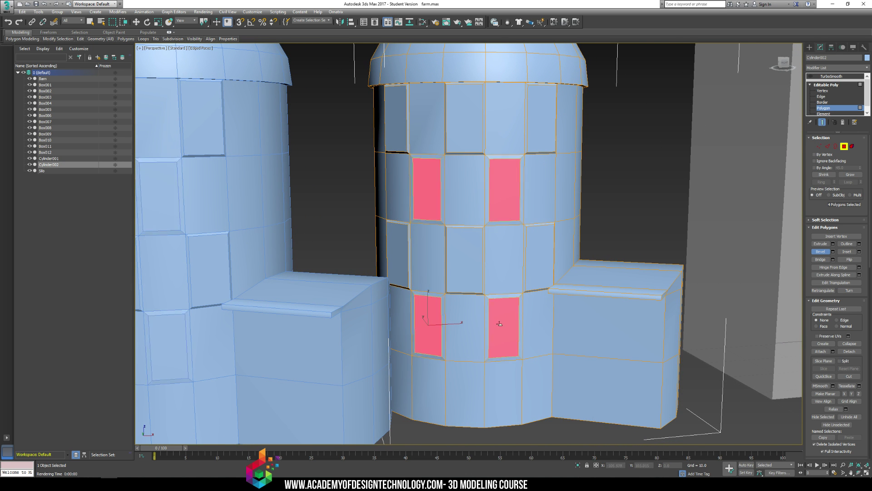
key(ctrl+d)
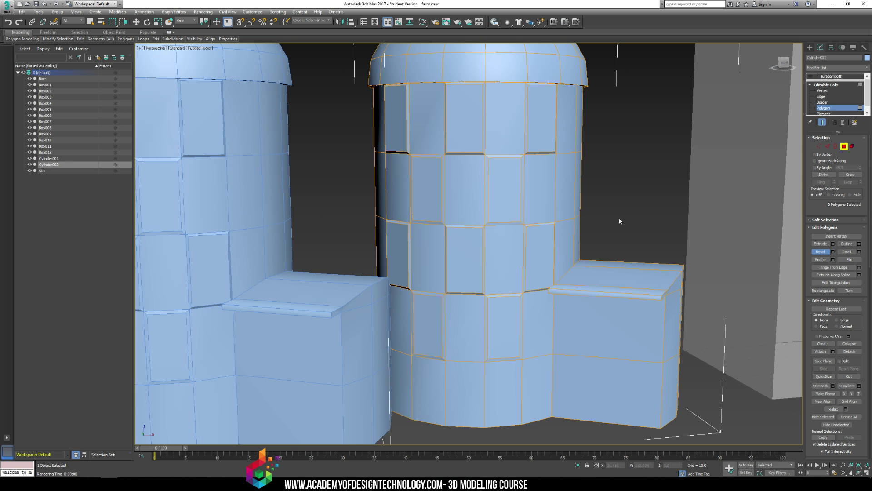
- Render previews of both silos from near and far to examine the raised block pattern
alt+middle_drag(504, 268, 581, 272)
key(shift+q)
key(shift+q)
scroll(581, 274, down, 5)
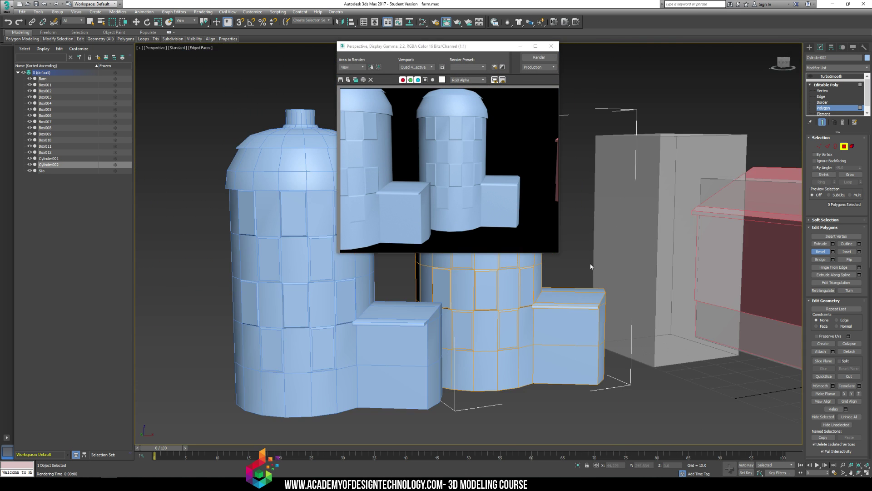
key(shift+q)
scroll(538, 277, down, 3)
key(shift+q)
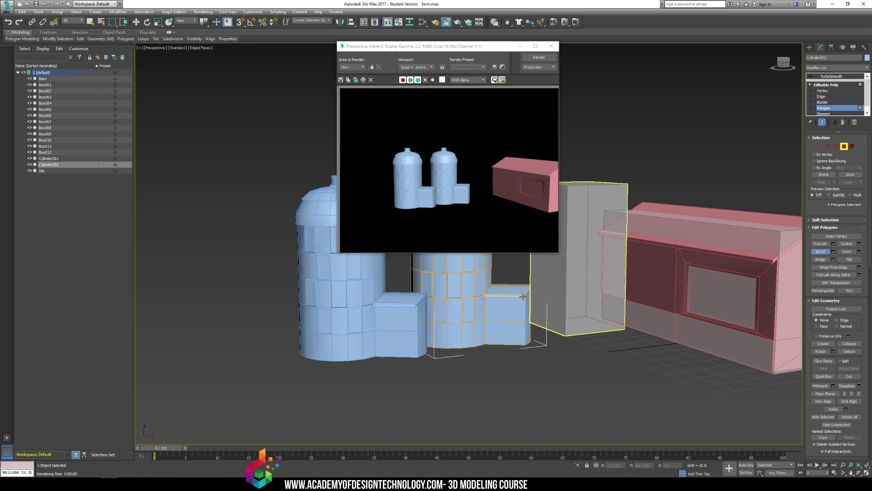
scroll(522, 309, up, 4)
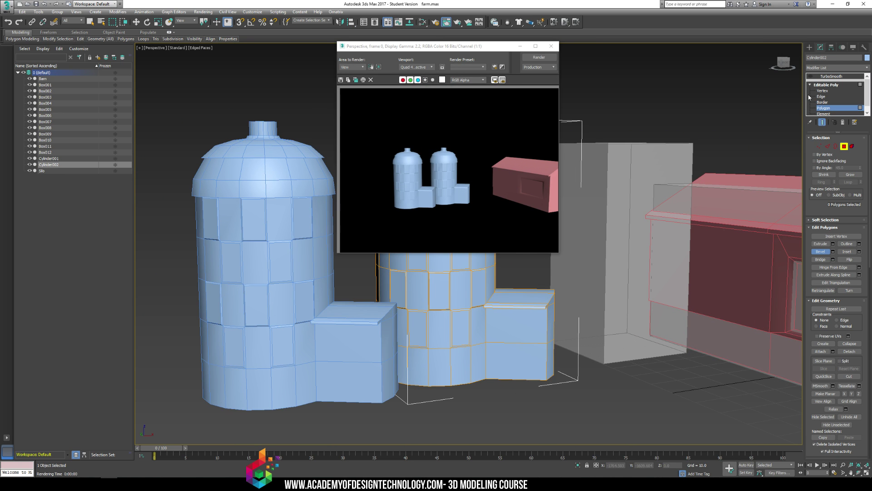
- Close the render preview and raise the ring of vertices between the silo wall's first and second block rows
click(822, 90)
click(551, 45)
scroll(404, 200, up, 5)
key(w)
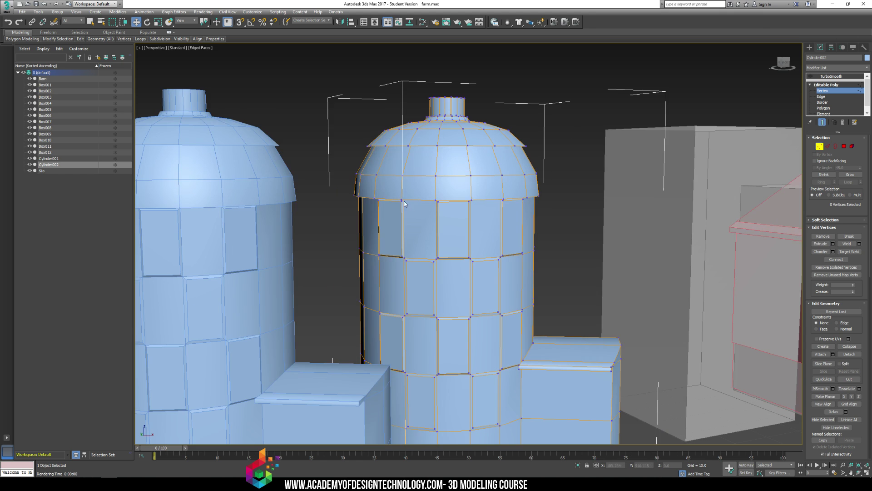
middle_drag(405, 201, 389, 188)
drag(339, 221, 544, 254)
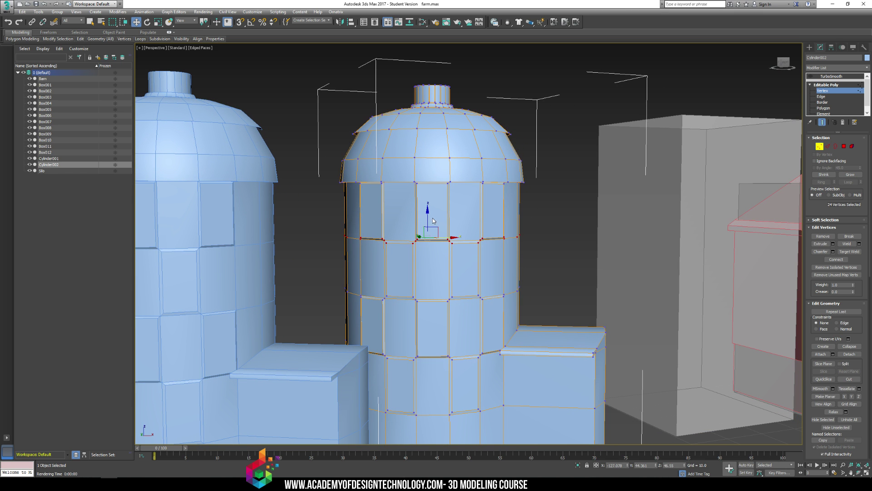
drag(432, 221, 433, 208)
- Lower the ring of vertices between the silo wall's second and third block rows
middle_drag(384, 260, 370, 208)
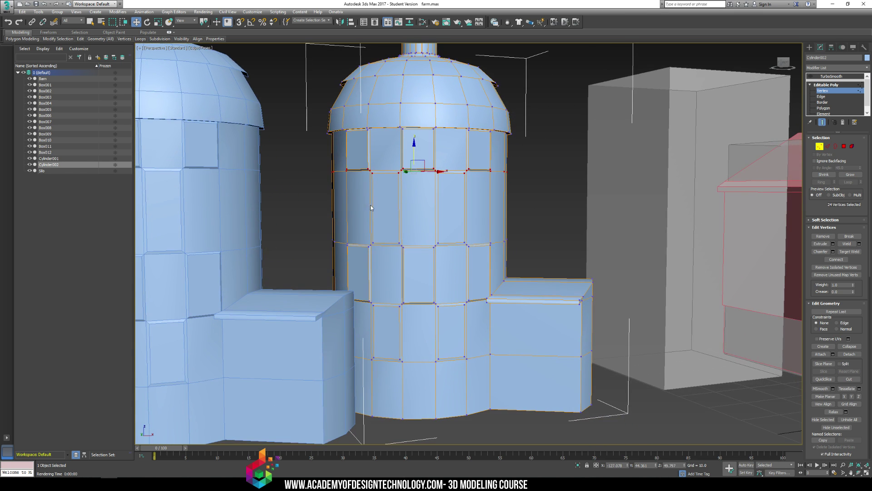
alt+middle_drag(336, 279, 332, 266)
drag(319, 281, 551, 317)
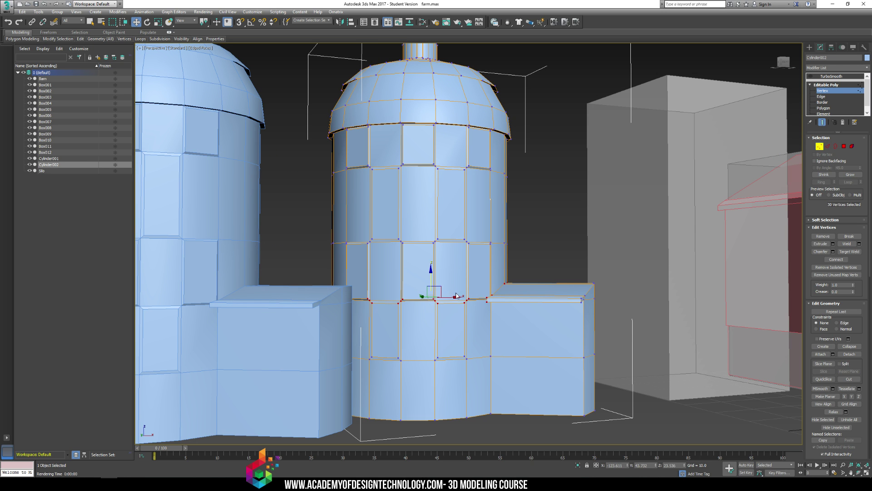
click(434, 249)
middle_drag(359, 185, 394, 200)
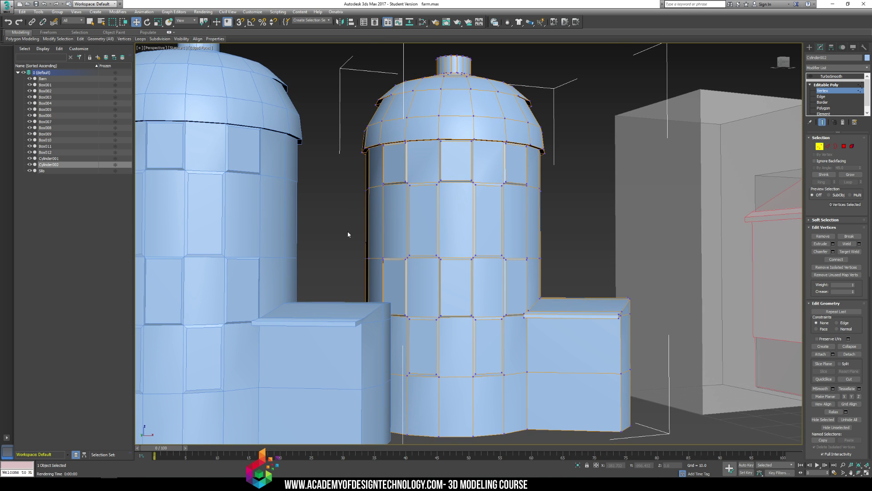
drag(348, 232, 574, 265)
drag(453, 239, 453, 256)
alt+middle_drag(486, 277, 399, 306)
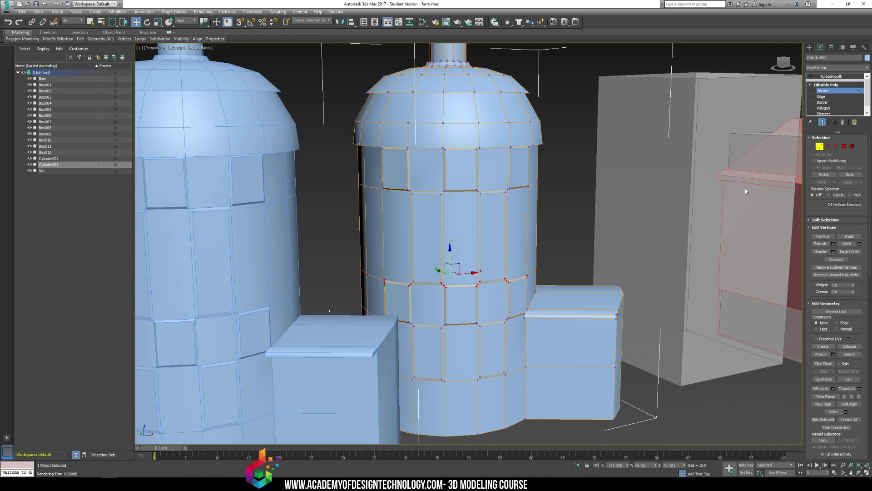
- Bevel two alternating faces in the silo wall's third block row outward as raised blocks
click(823, 108)
click(428, 303)
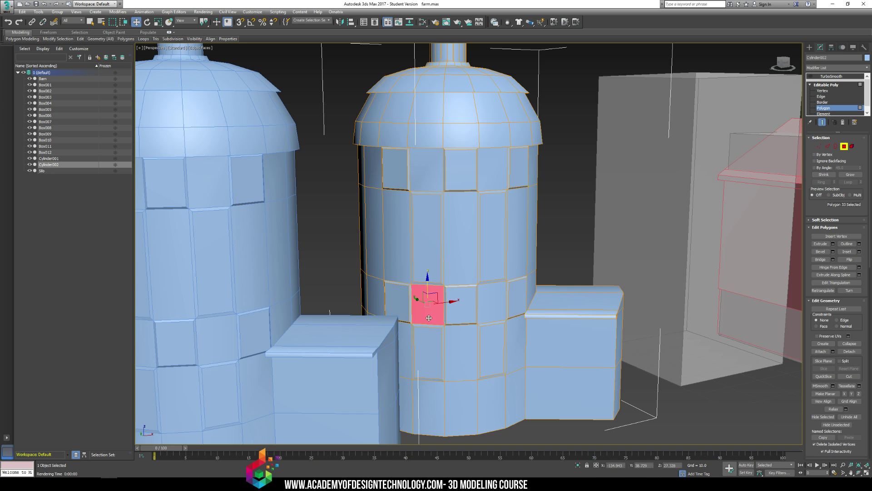
ctrl+click(493, 303)
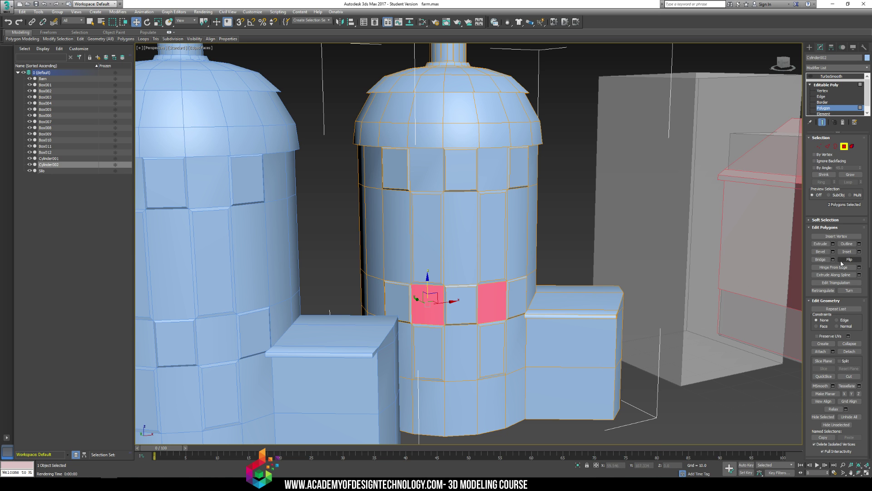
click(823, 253)
drag(439, 303, 440, 295)
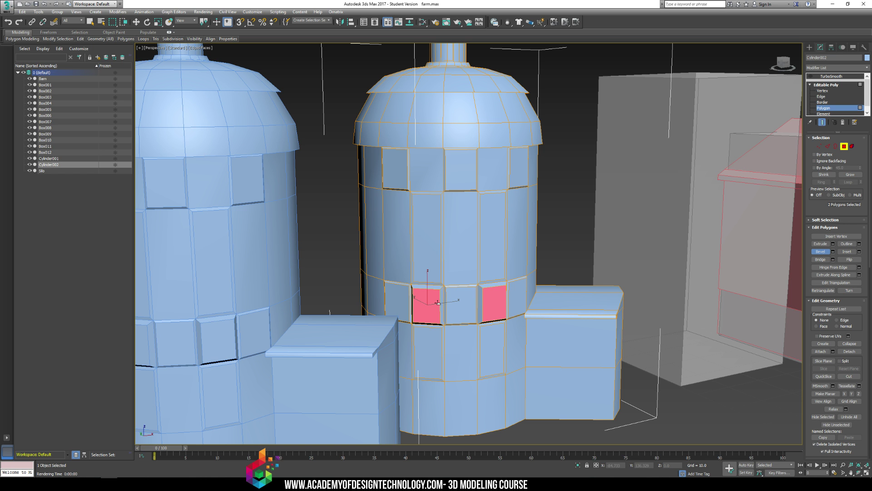
click(438, 302)
alt+middle_drag(527, 239, 536, 232)
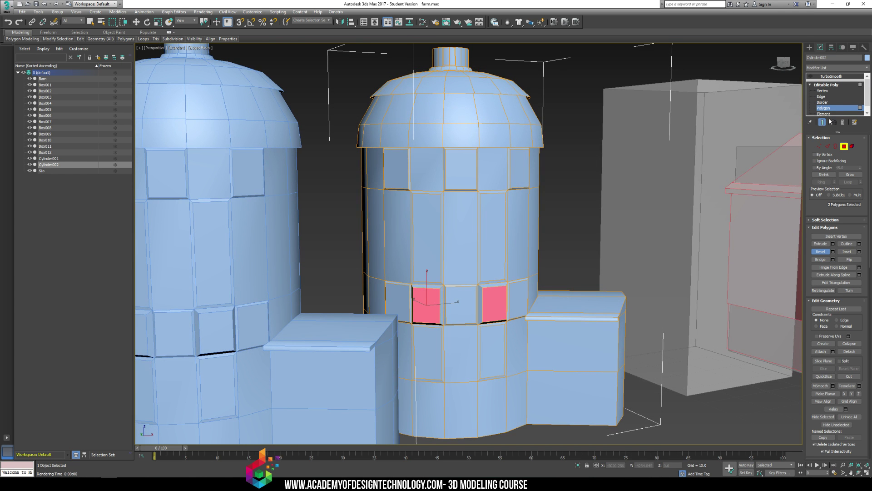
alt+middle_drag(491, 210, 504, 218)
- Delete the whole tall second row of the silo wall, including the narrow bevel faces along its upper and lower edges
drag(344, 219, 594, 255)
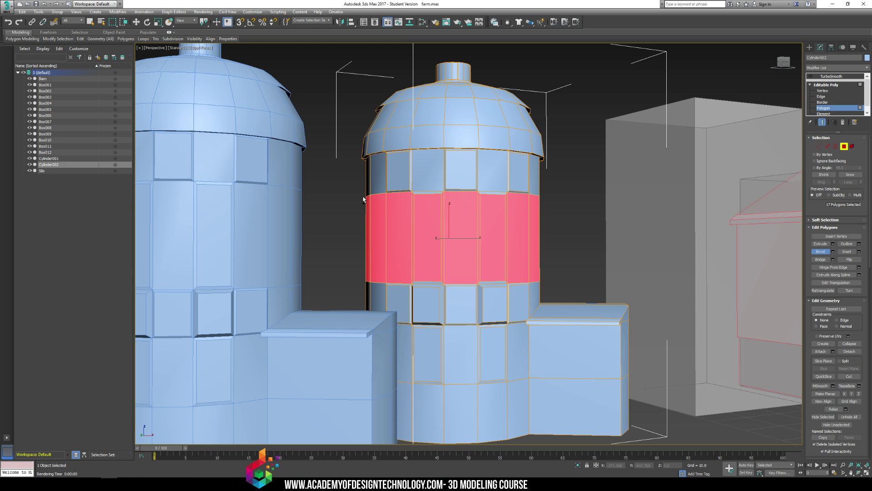
key(f)
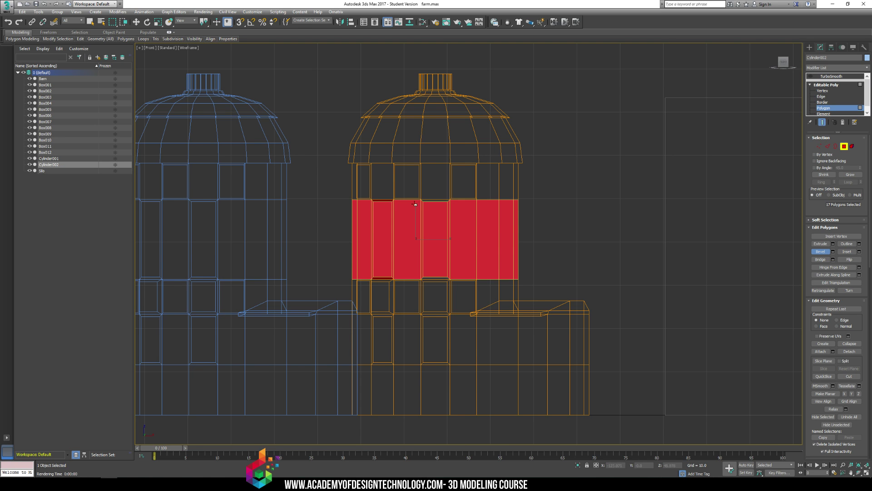
alt+middle_drag(372, 205, 446, 217)
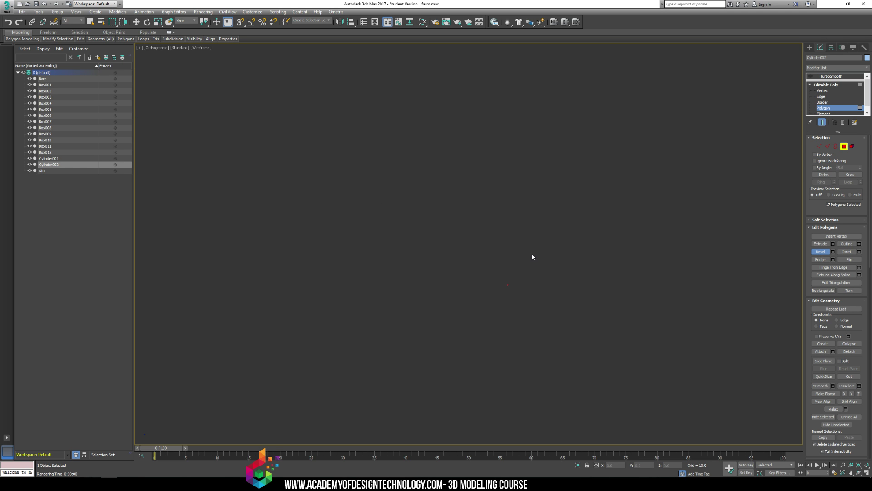
key(p)
alt+middle_drag(488, 257, 395, 210)
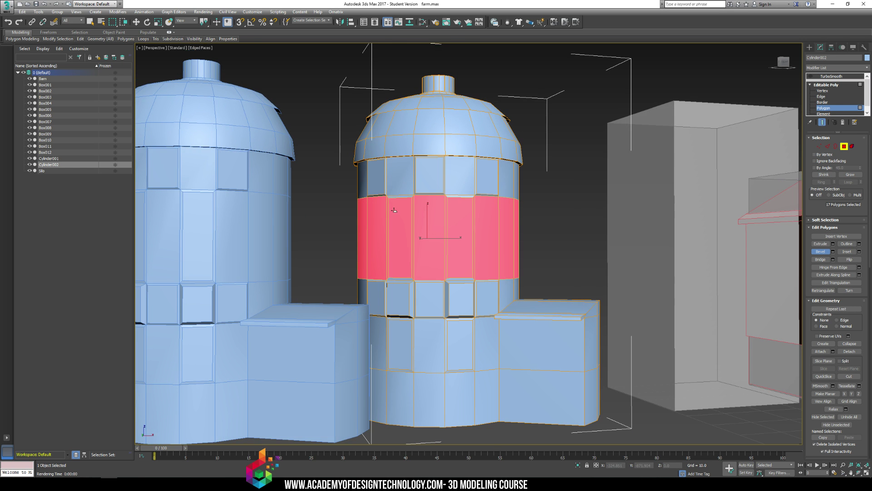
ctrl+click(397, 197)
key(w)
ctrl+click(467, 196)
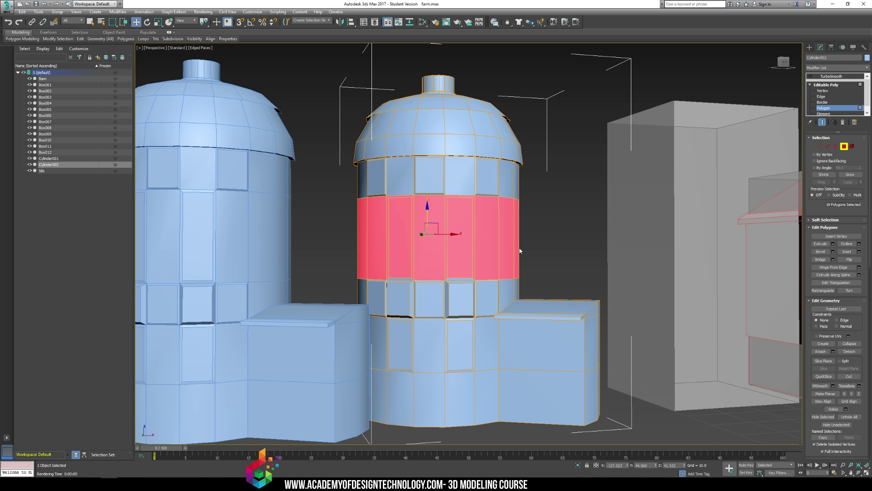
alt+middle_drag(520, 250, 498, 247)
ctrl+click(389, 279)
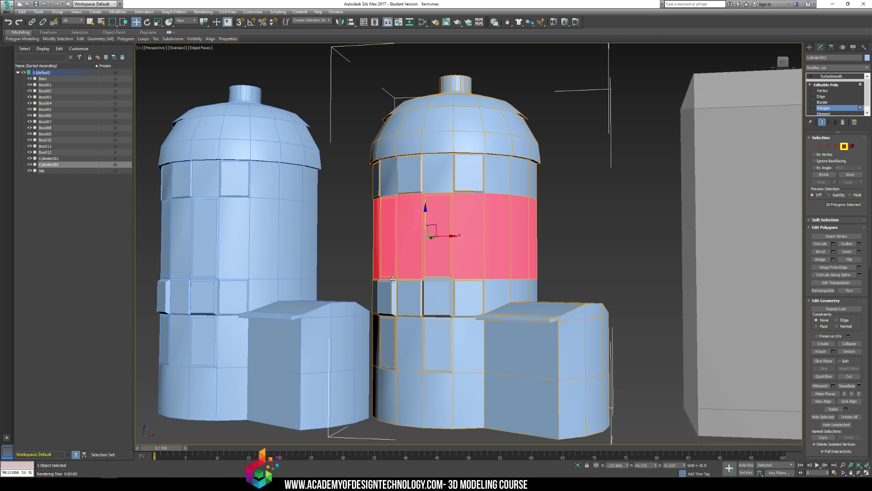
ctrl+click(441, 278)
alt+middle_drag(441, 278, 530, 268)
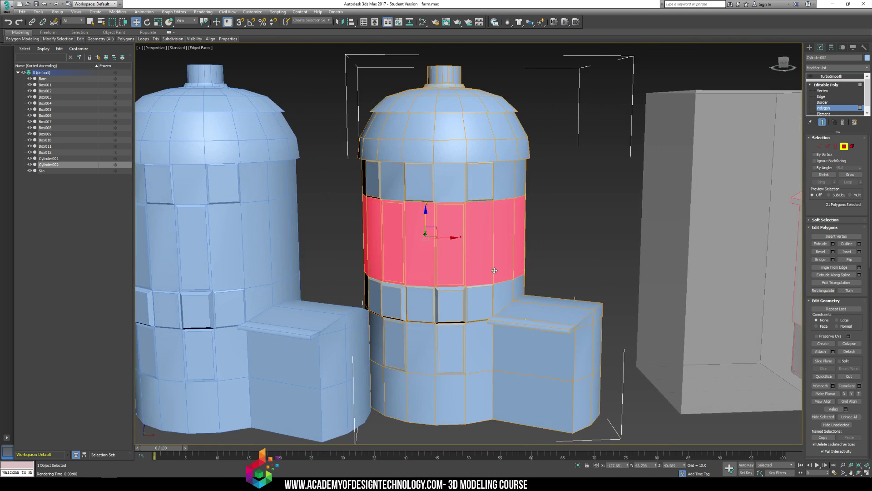
key(Delete)
- Select the wall's top block row with its bevel faces and clone it downward twice as elements to fill the gap
alt+middle_drag(431, 241, 369, 231)
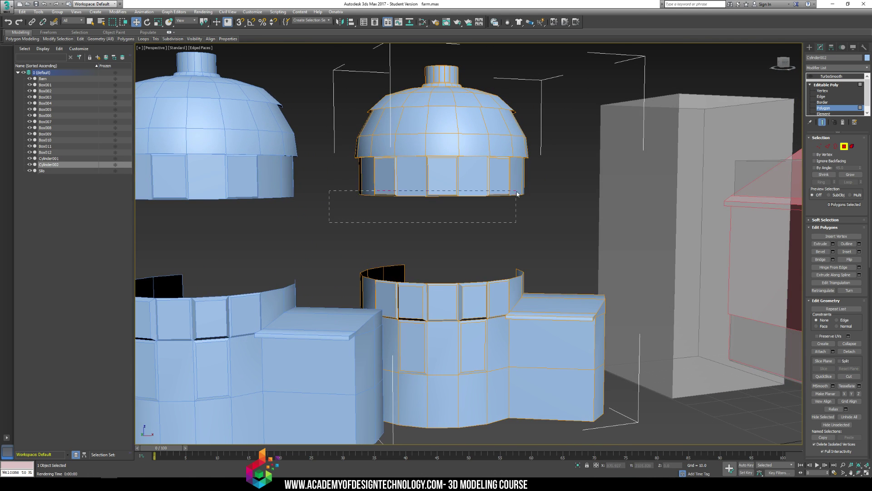
drag(517, 193, 516, 194)
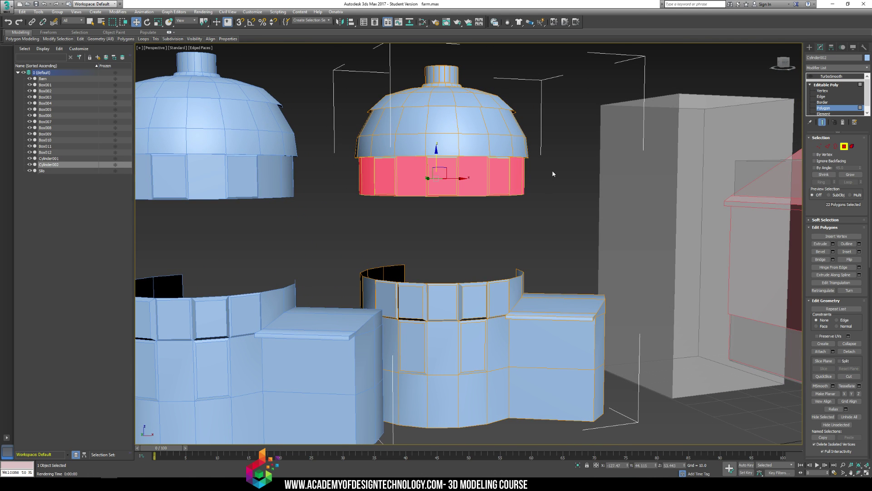
ctrl+click(380, 155)
ctrl+click(499, 163)
ctrl+click(498, 158)
alt+middle_drag(464, 204, 439, 188)
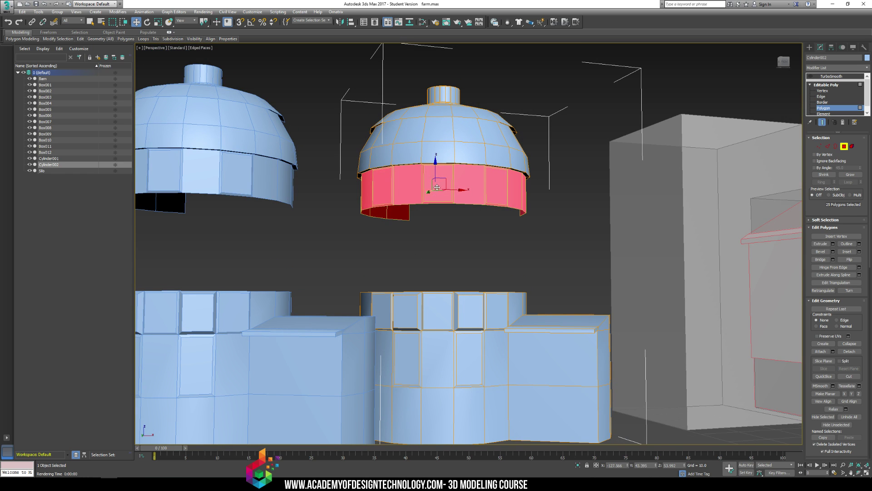
drag(437, 187, 428, 251)
click(464, 248)
click(406, 248)
click(463, 248)
click(554, 245)
- Render a preview of both silos and compare the stacked block rows with the barn reference photo
mouse_move(555, 246)
alt+middle_down()
mouse_move(525, 287)
mouse_move(508, 290)
mouse_move(553, 292)
alt+middle_up()
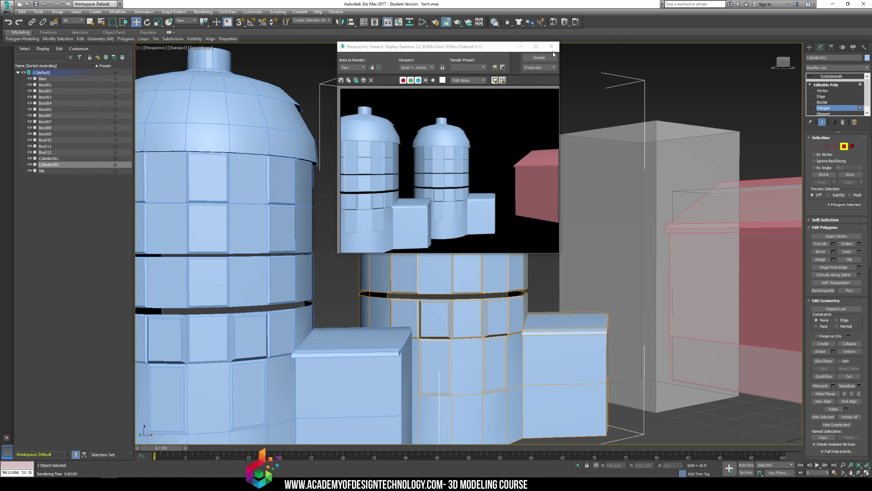
click(551, 46)
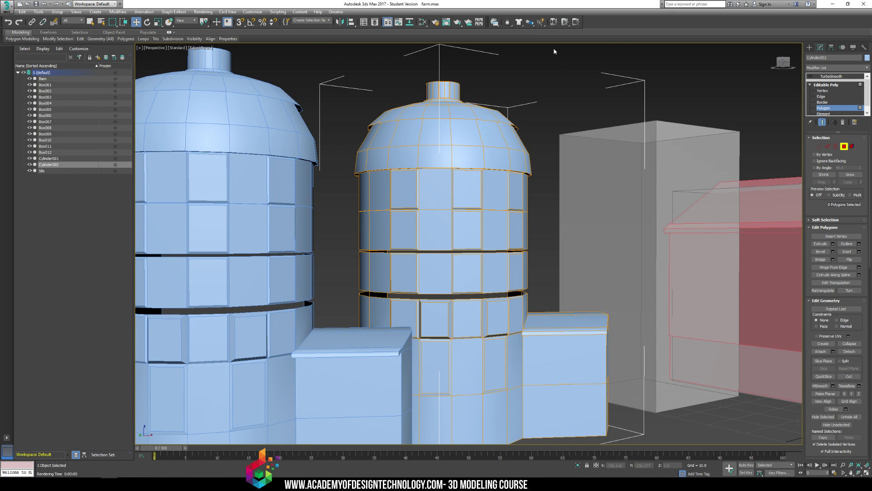
key(alt+Tab)
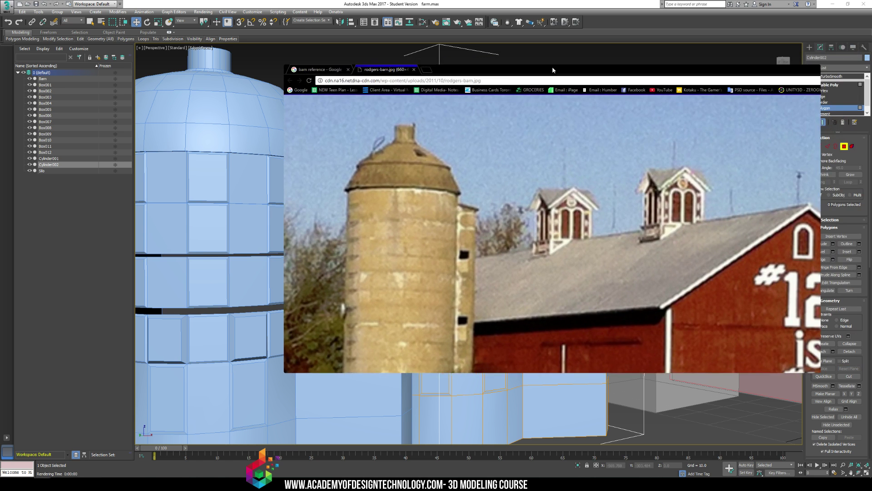
drag(530, 75, 871, 113)
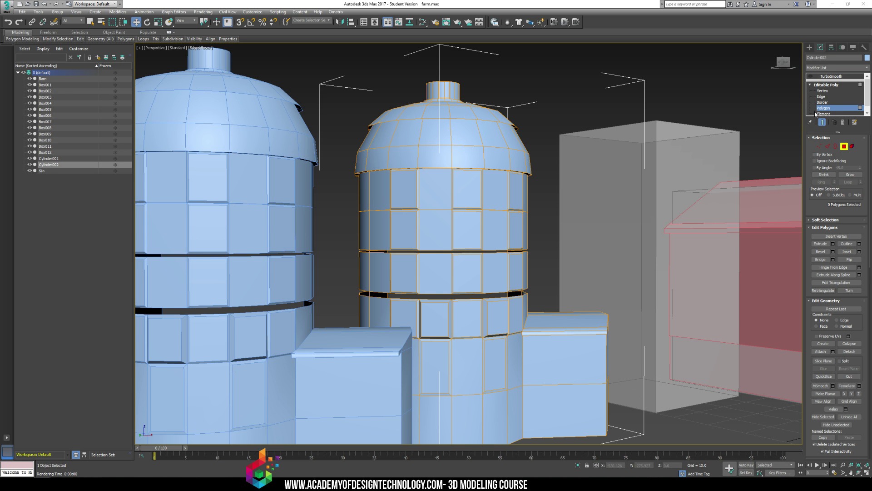
- Switch the silo to vertex editing and frame it in the front view
click(820, 91)
alt+middle_drag(541, 177, 517, 182)
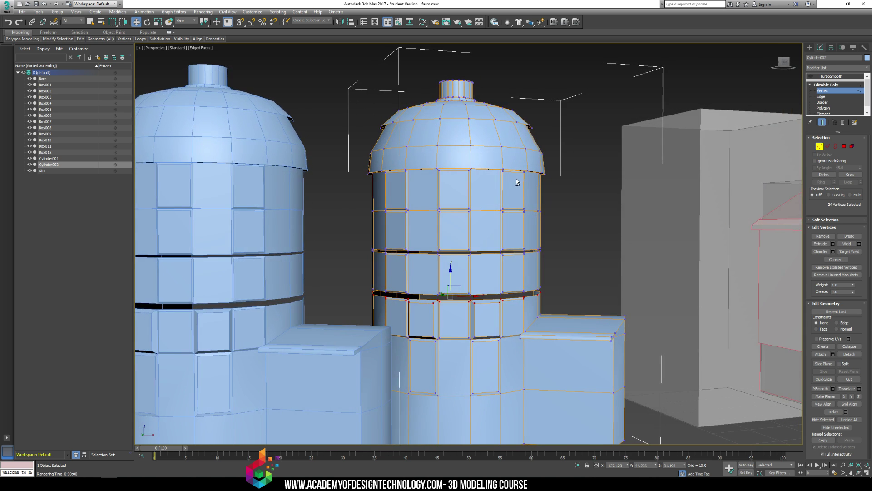
scroll(397, 266, up, 4)
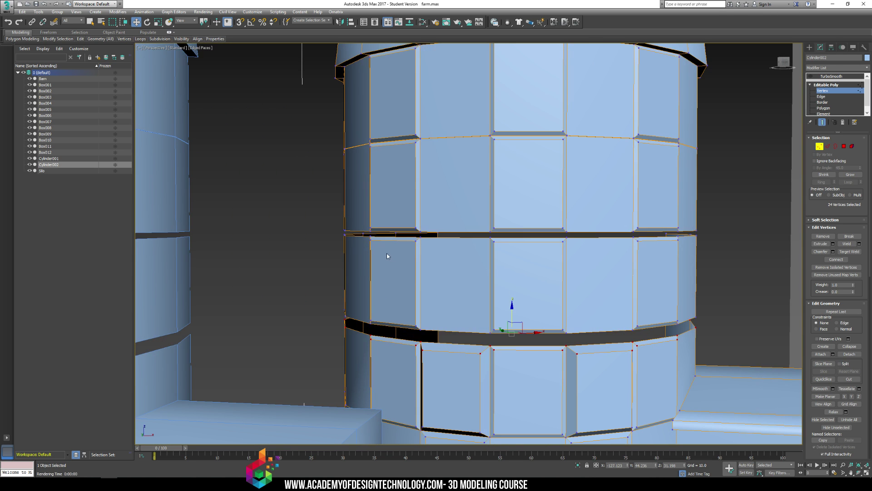
click(341, 231)
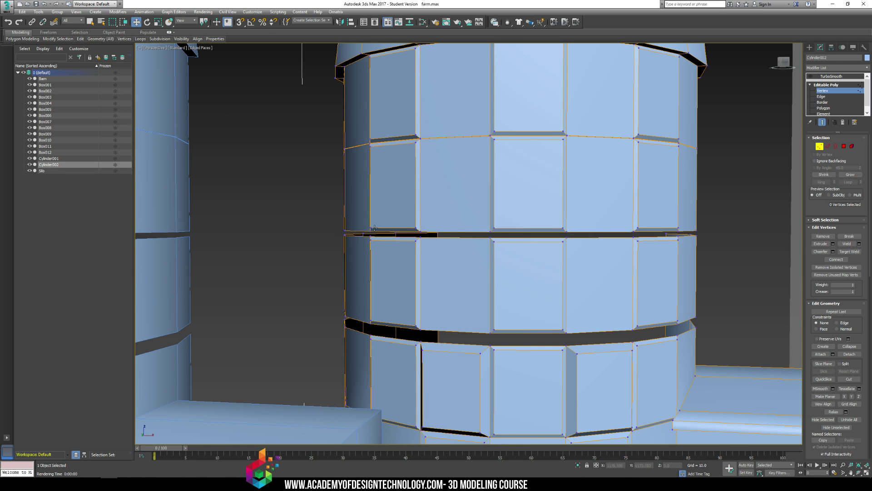
key(z)
key(f)
key(z)
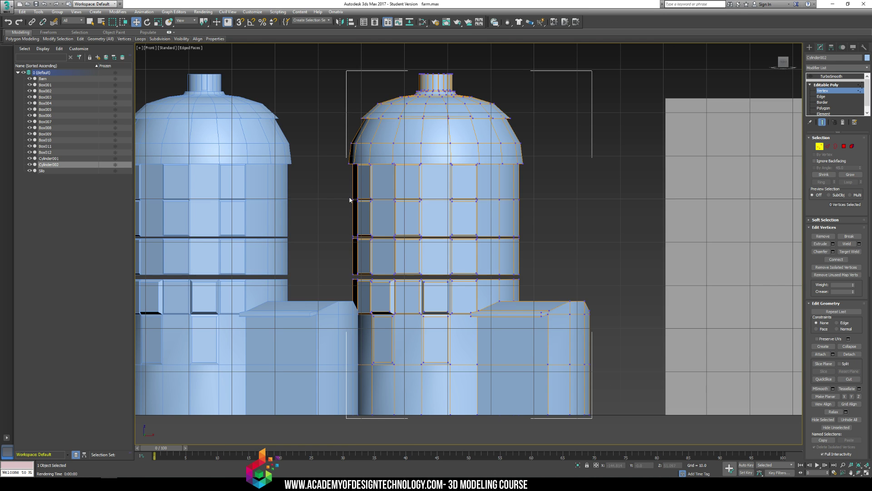
- Try to select the seam vertices between the silo wall's first and second block rows from the front view
scroll(422, 209, up, 5)
drag(205, 184, 694, 189)
alt+middle_drag(693, 189, 694, 189)
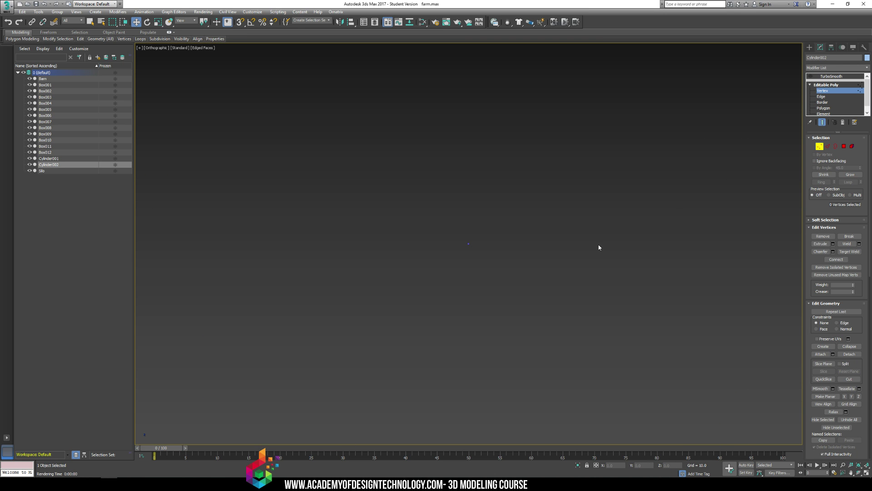
key(p)
alt+middle_drag(517, 265, 458, 268)
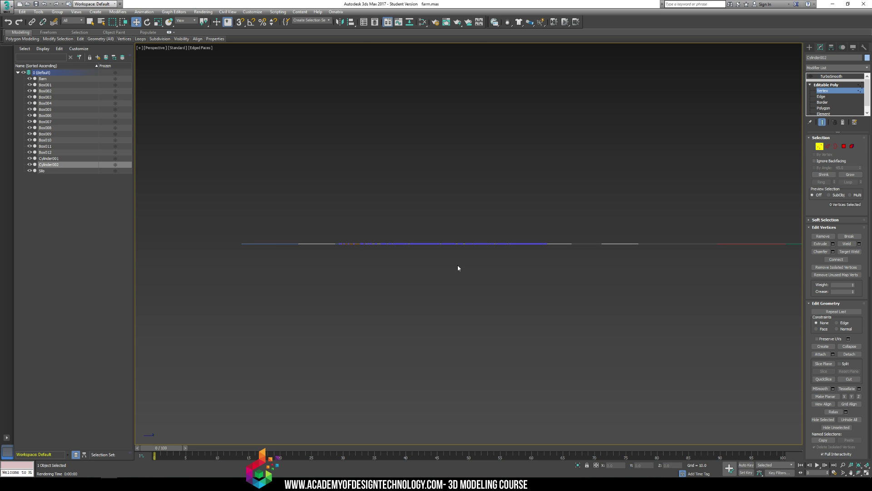
key(f)
scroll(408, 249, up, 8)
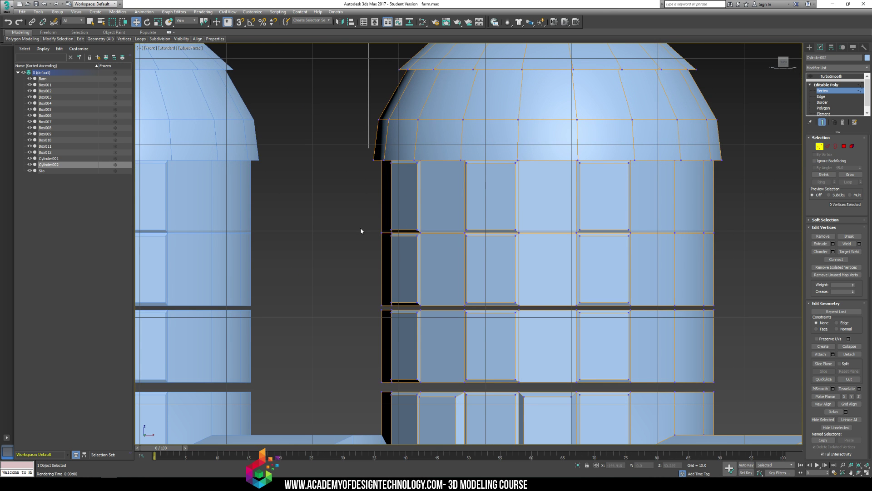
drag(361, 228, 778, 251)
alt+middle_drag(778, 251, 777, 252)
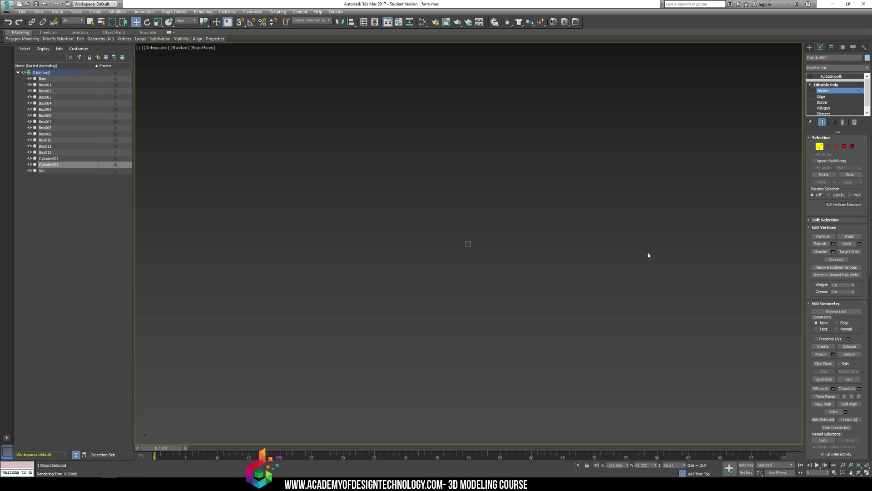
key(p)
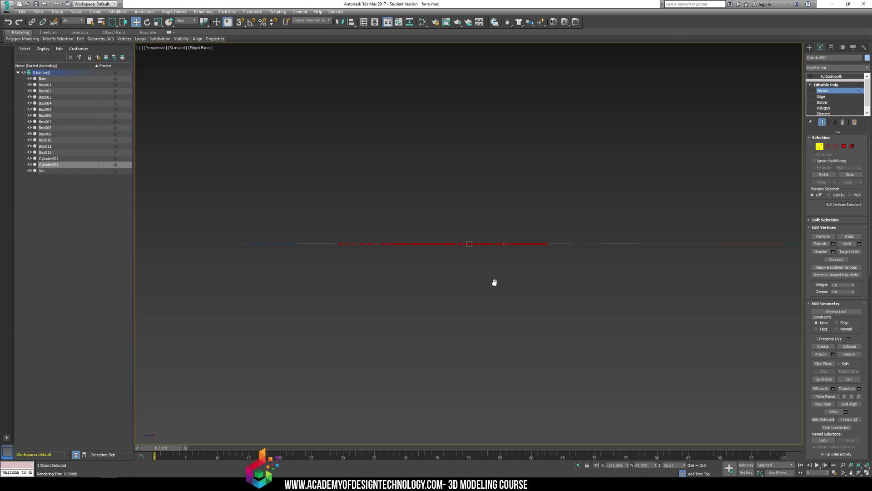
- Switch to the four-viewport layout, set every viewport to the front view, and clear the vertex selection
click(866, 473)
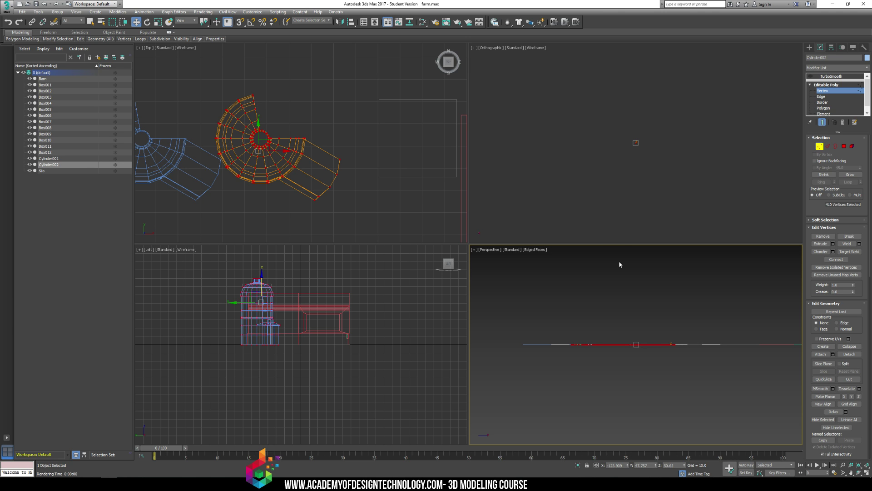
key(f)
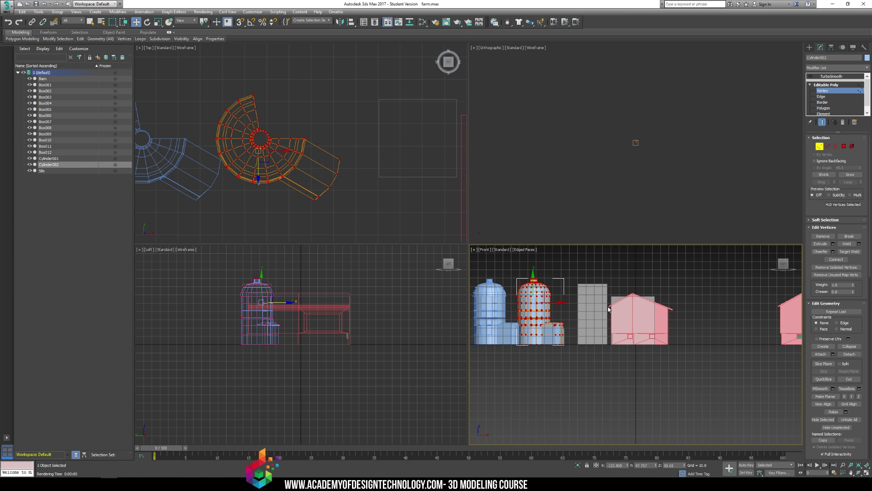
middle_click(591, 180)
key(f)
key(f)
middle_click(377, 287)
key(f)
middle_click(599, 312)
key(z)
click(691, 316)
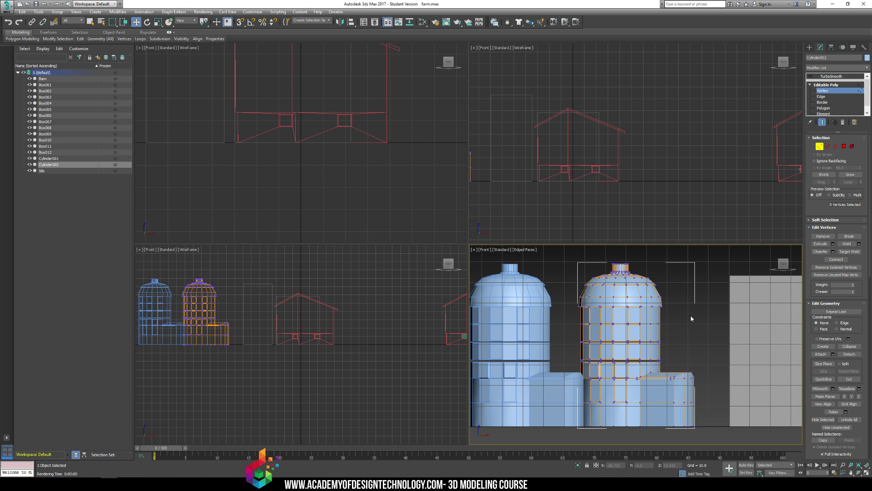
middle_drag(713, 327, 602, 328)
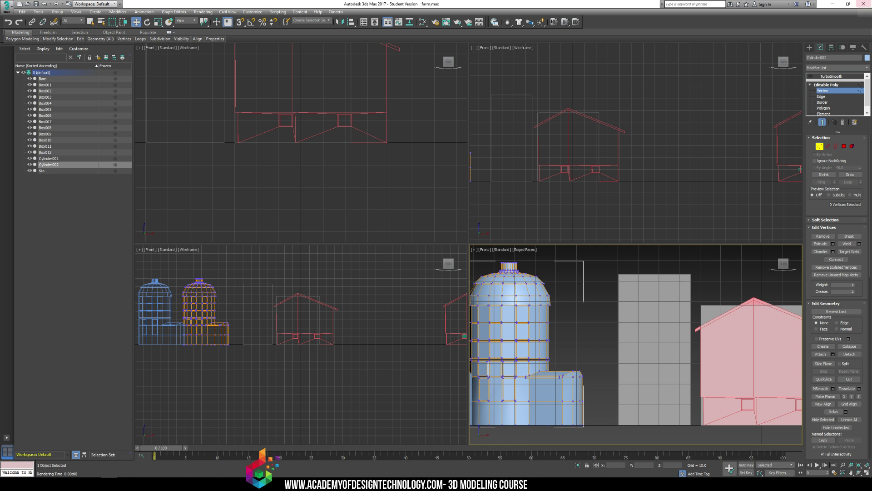
- Switch to the browser and examine the silo and barn in the enlarged reference photo
drag(871, 69, 403, 70)
double_click(402, 70)
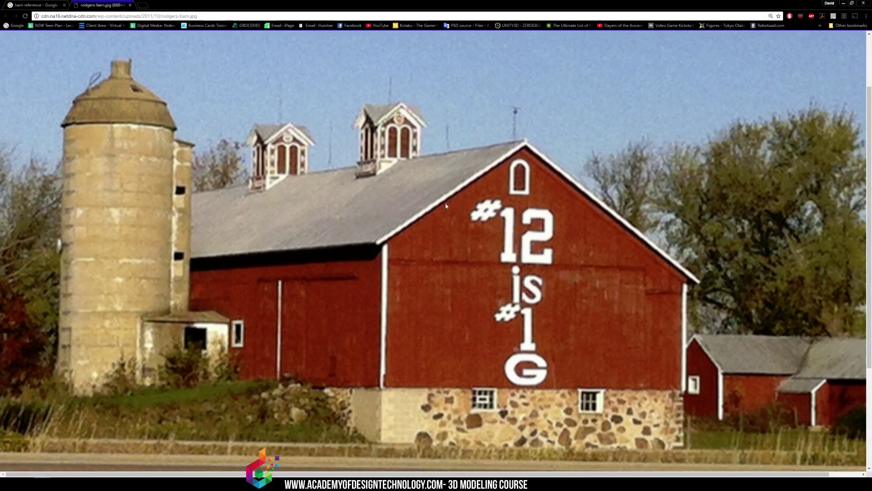
ctrl+scroll(410, 240, down, 1)
ctrl+scroll(410, 240, up, 1)
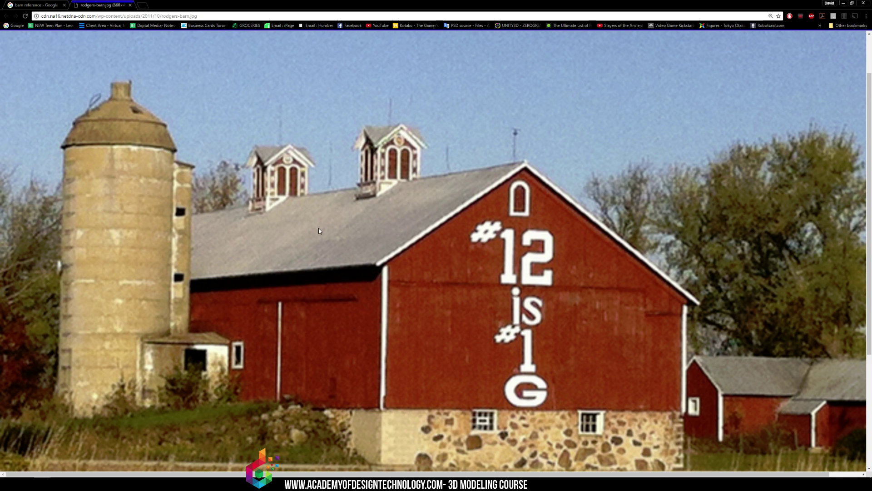
drag(284, 3, 871, 75)
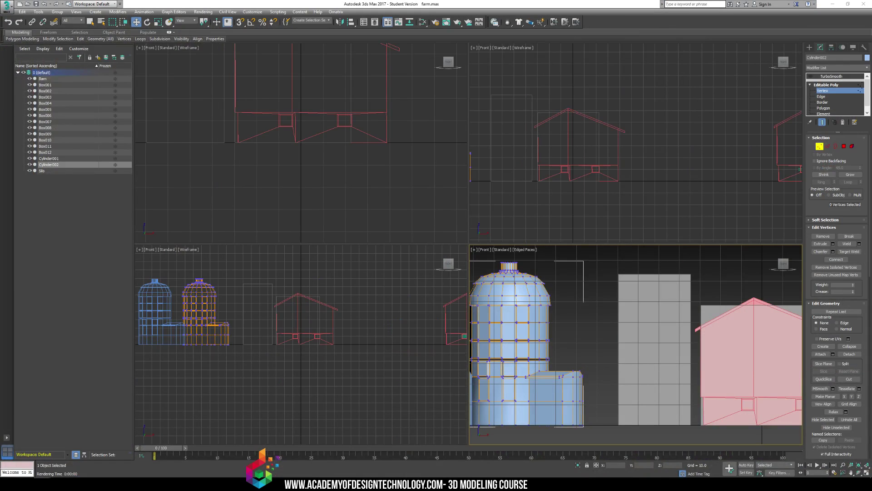